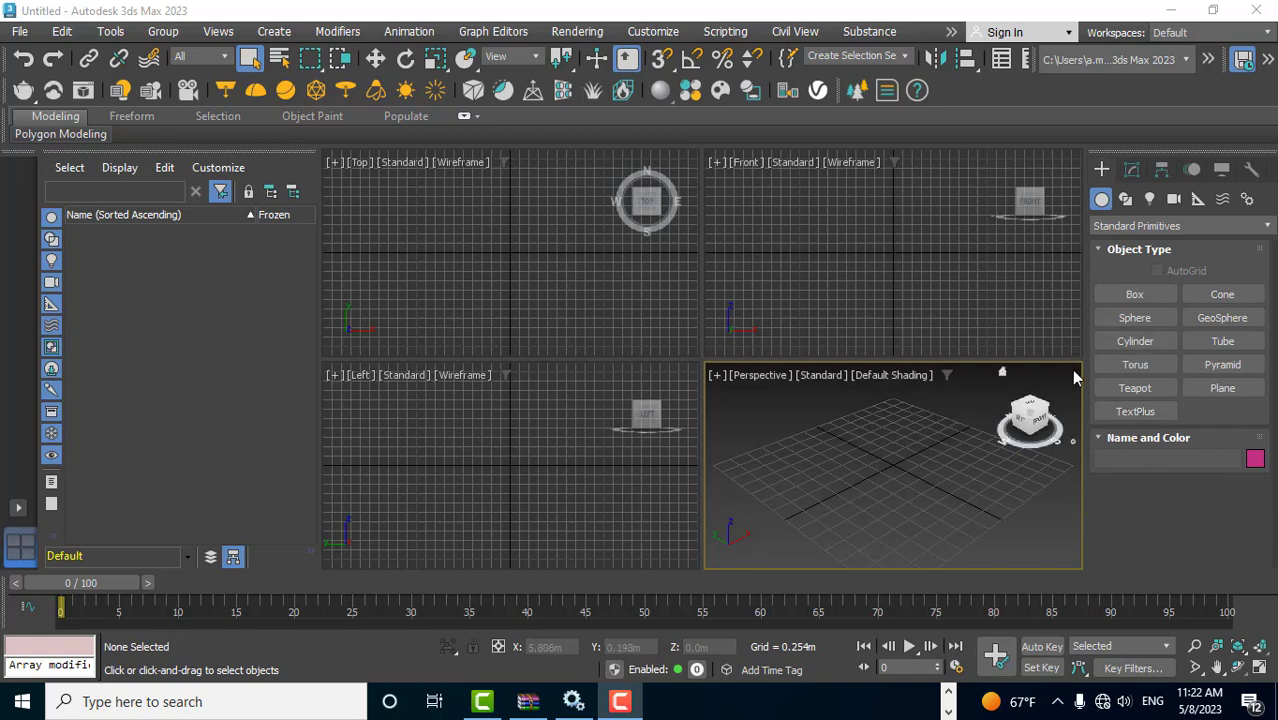
# Create Cylinder001 at the grid centre in Perspective and zoom out to frame it.
pyautogui.click(1150, 342)
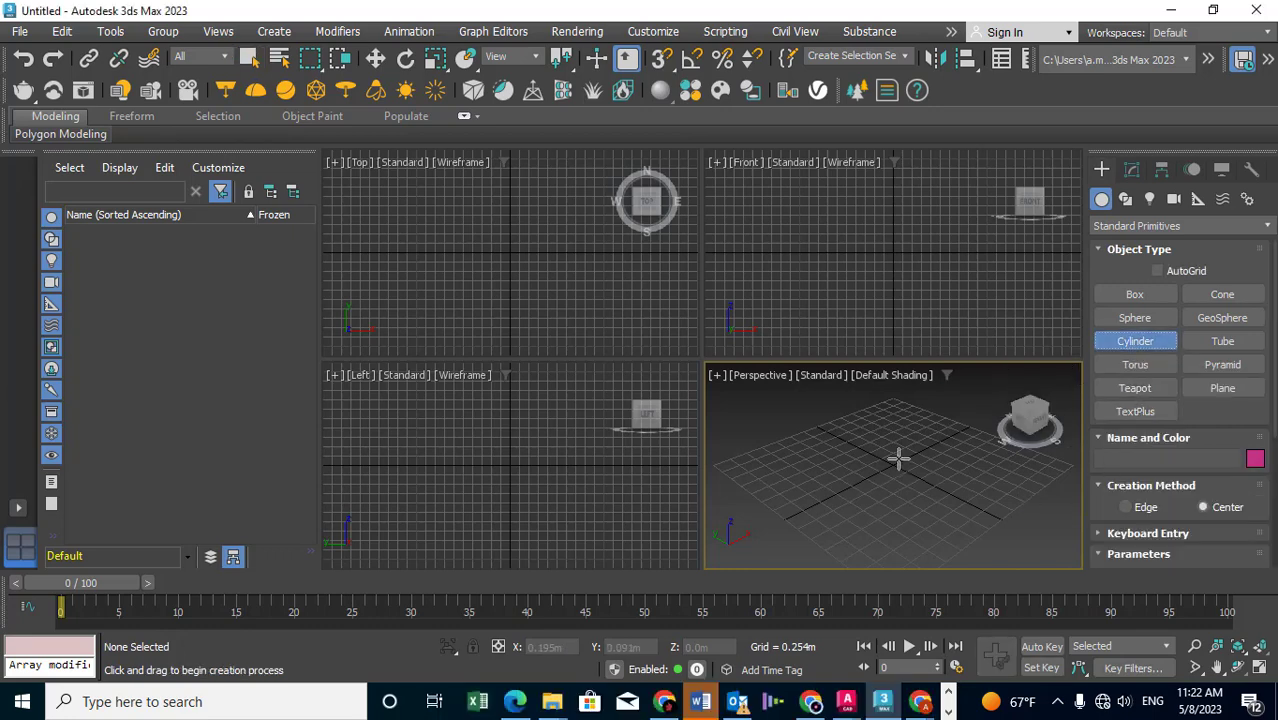
pyautogui.moveTo(893, 462); pyautogui.dragTo(898, 447)
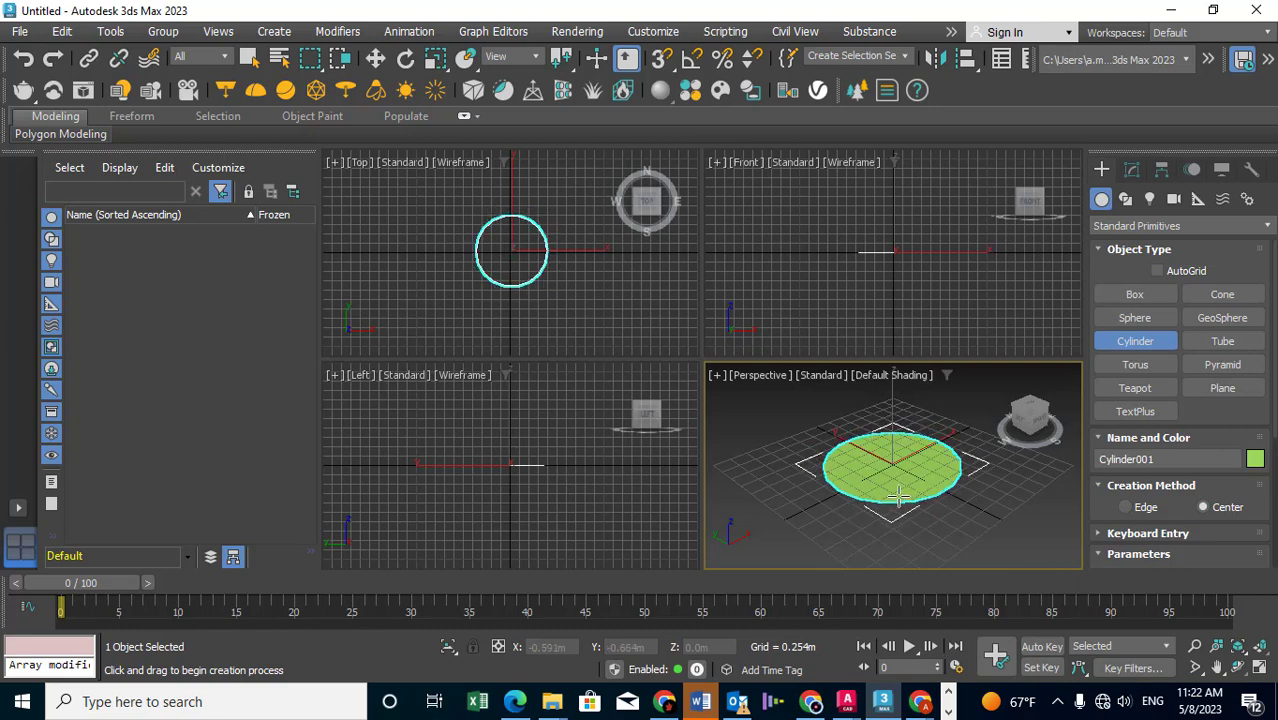
pyautogui.click(906, 296)
pyautogui.rightClick(904, 426)
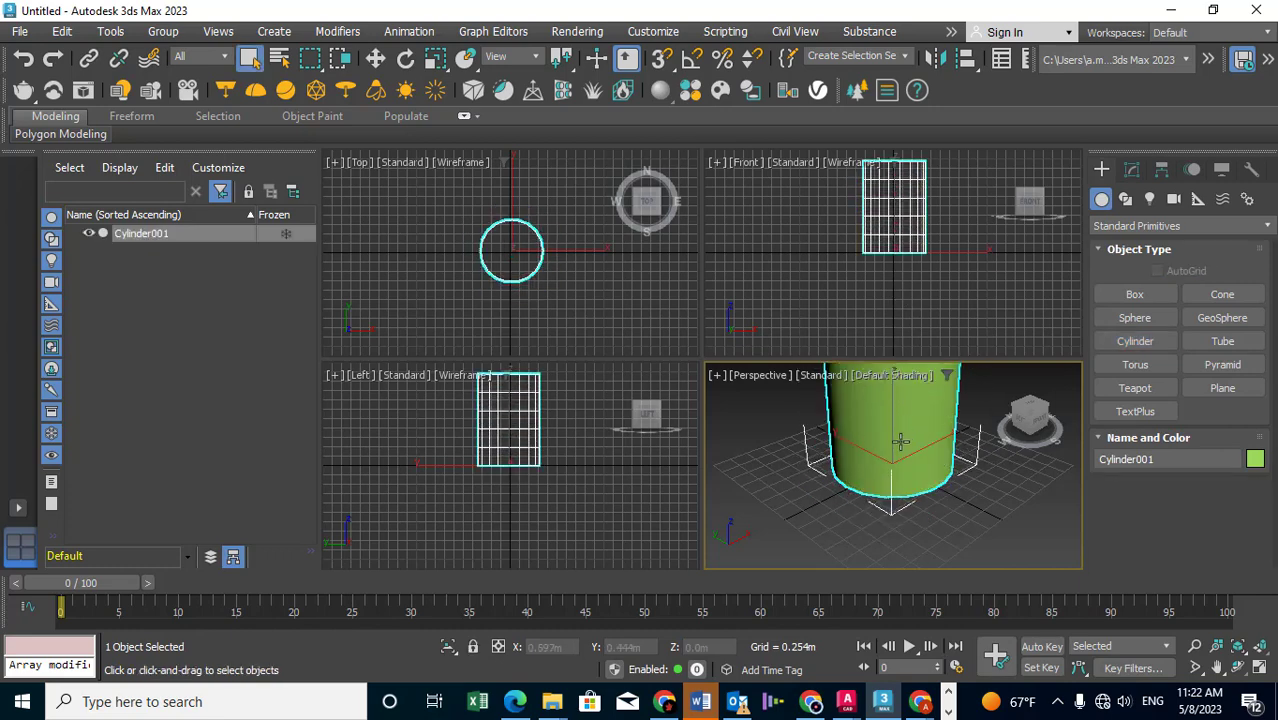
pyautogui.scroll(-2, 908, 550)
pyautogui.moveTo(908, 545); pyautogui.dragTo(908, 480, button='middle')
pyautogui.moveTo(520, 251); pyautogui.dragTo(526, 256, button='middle')
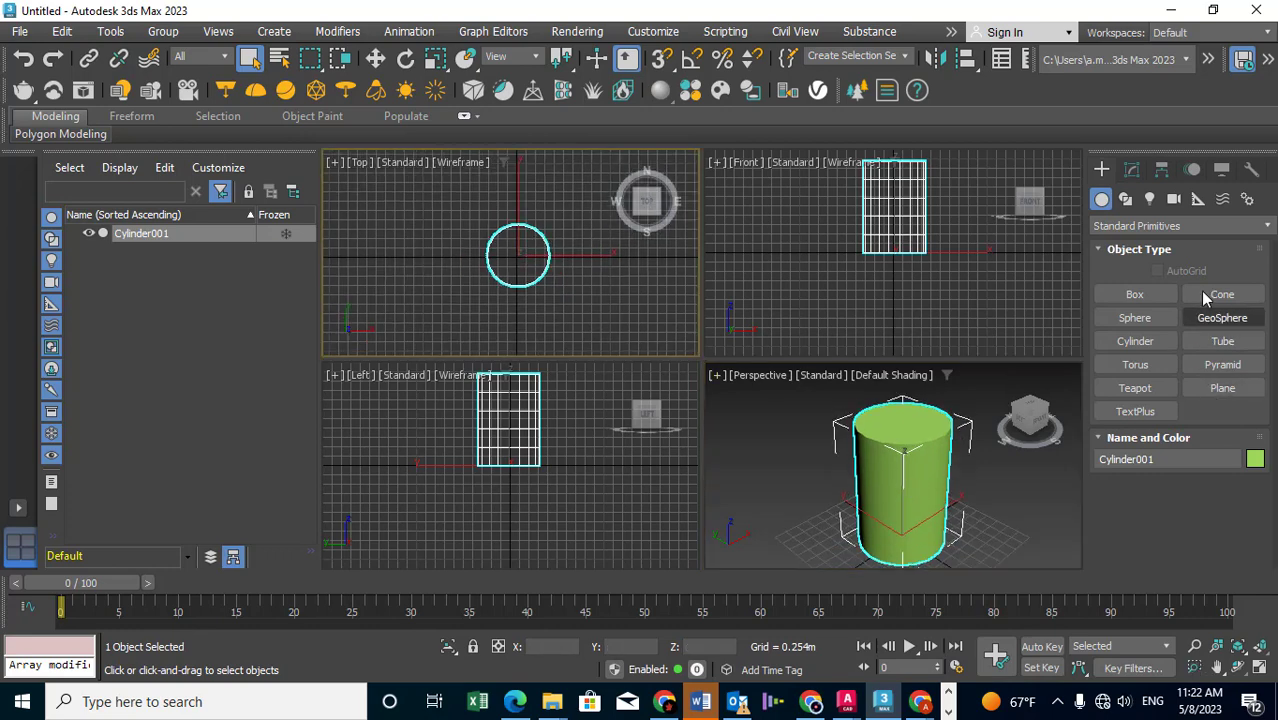
# Draw a small box, Box001, at the cylinder's base on its left edge.
pyautogui.click(1136, 296)
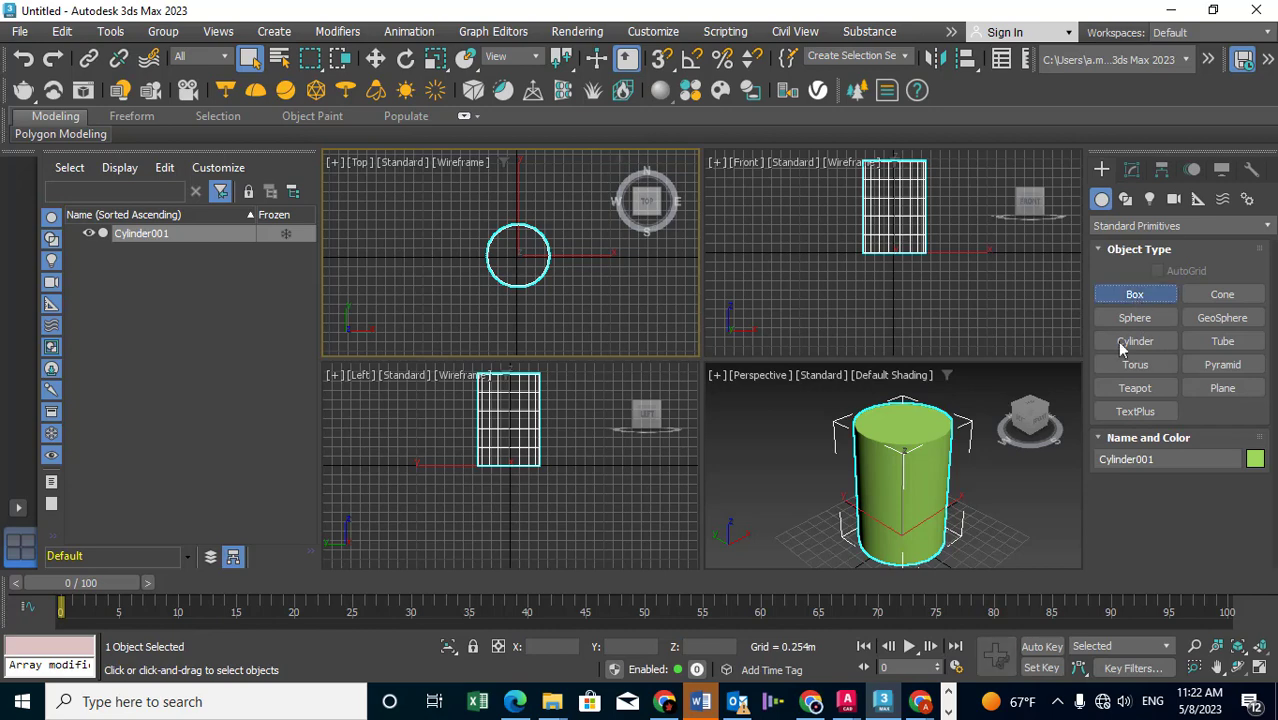
pyautogui.moveTo(478, 252); pyautogui.dragTo(502, 276)
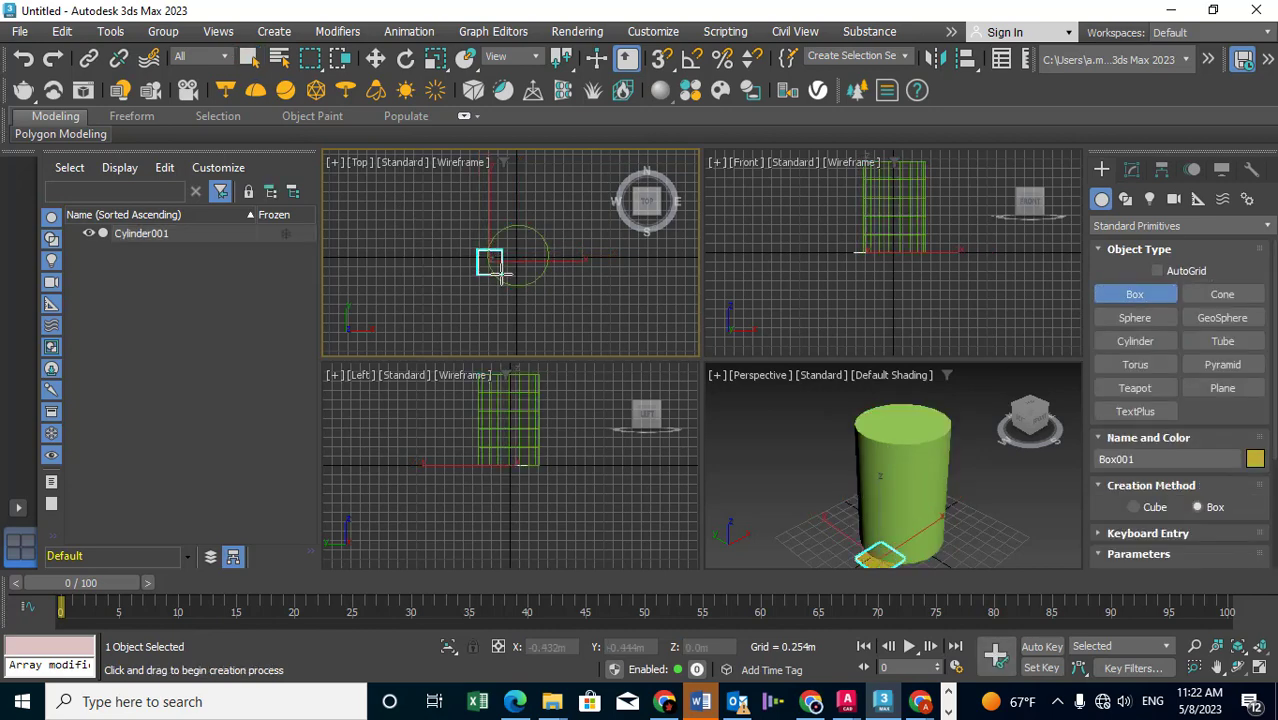
pyautogui.rightClick(500, 270)
pyautogui.click(485, 252)
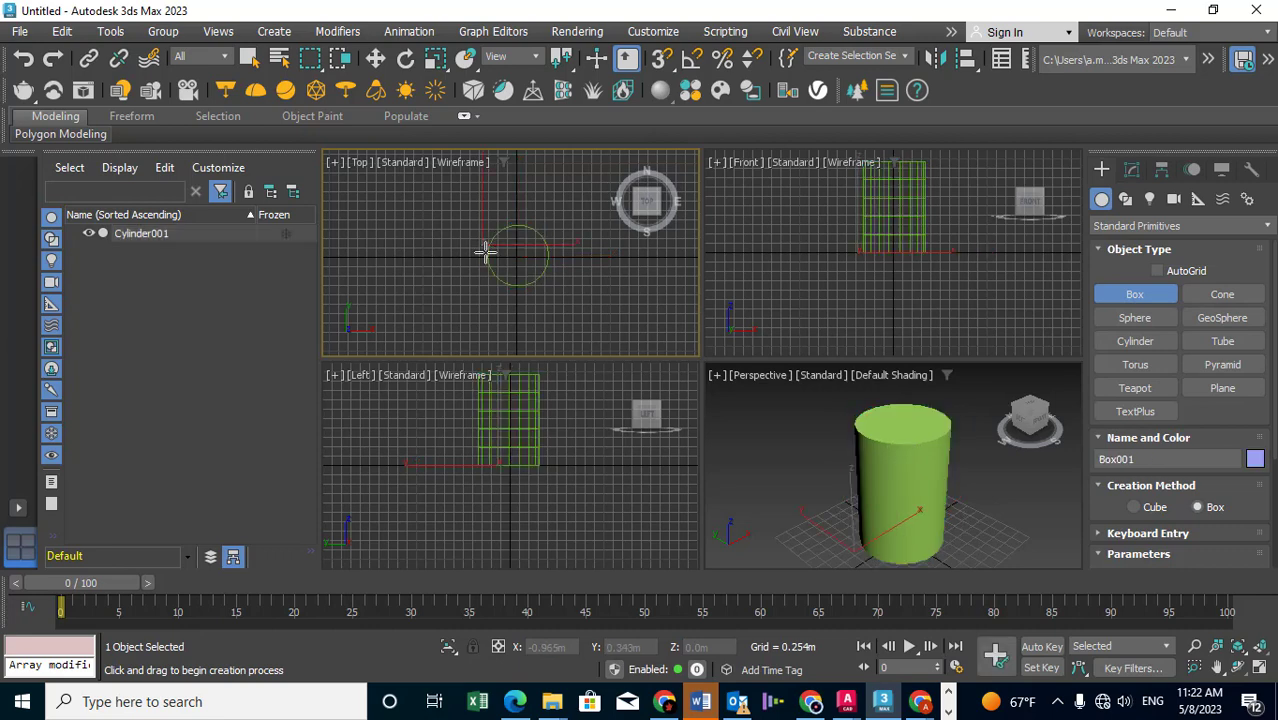
pyautogui.moveTo(485, 252); pyautogui.dragTo(500, 270)
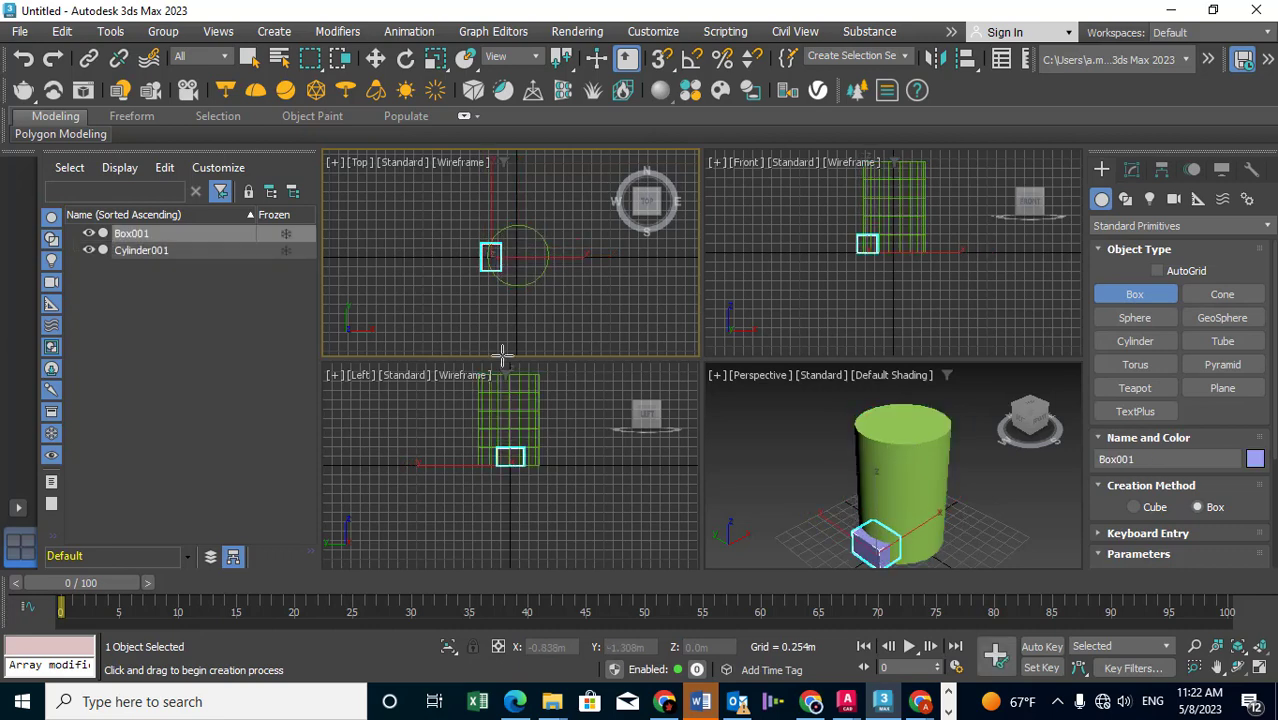
pyautogui.rightClick(791, 479)
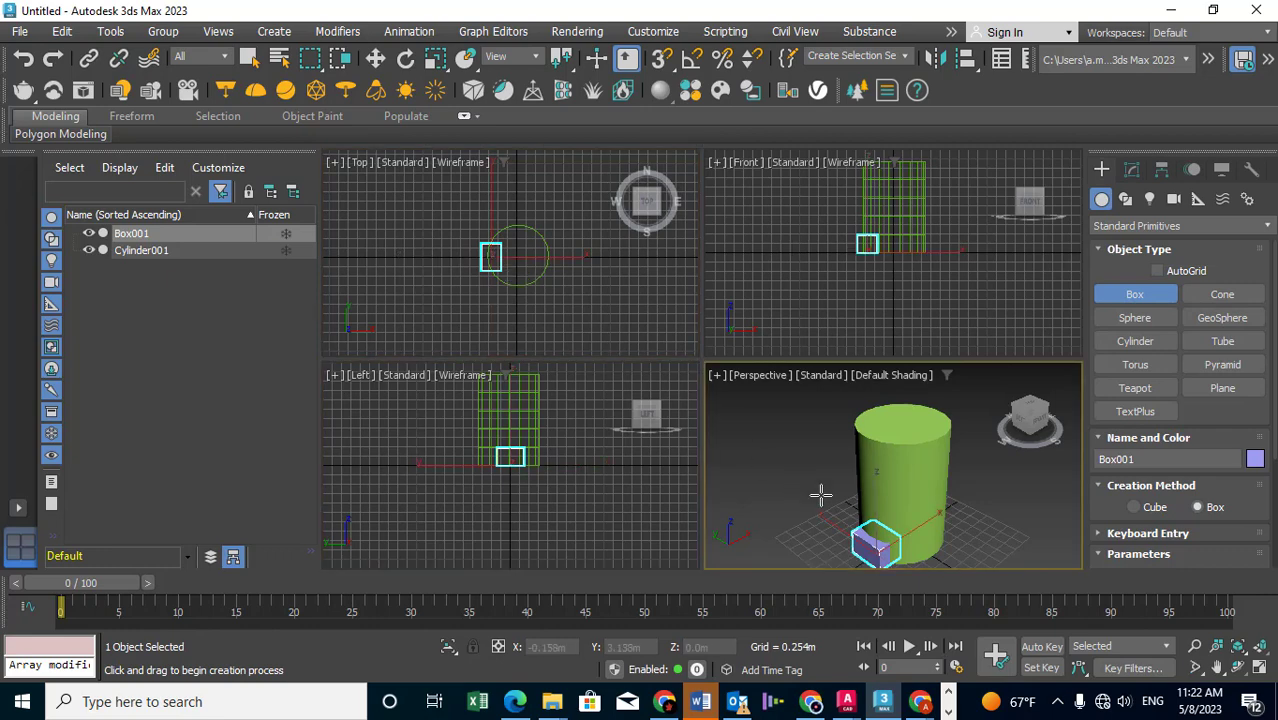
pyautogui.rightClick(875, 500)
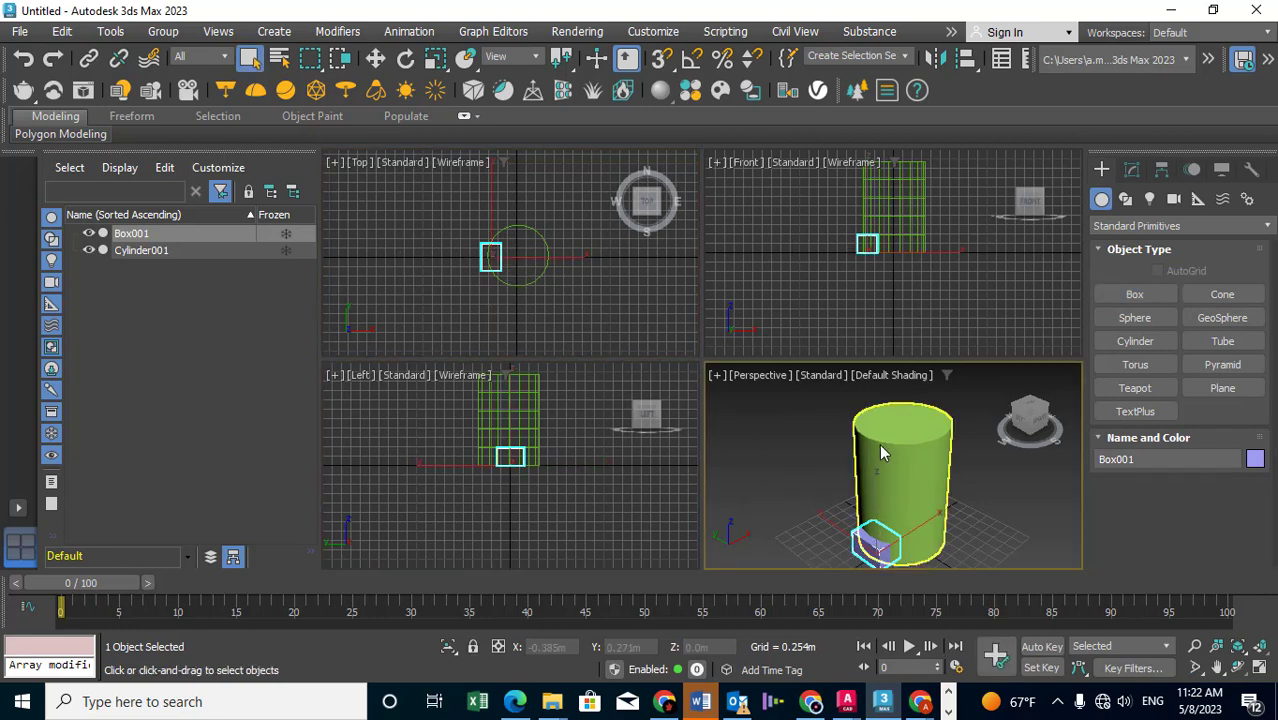
# Shift-move a copy of the box up to the cylinder's top as Box002.
pyautogui.rightClick(881, 453)
pyautogui.click(890, 461)
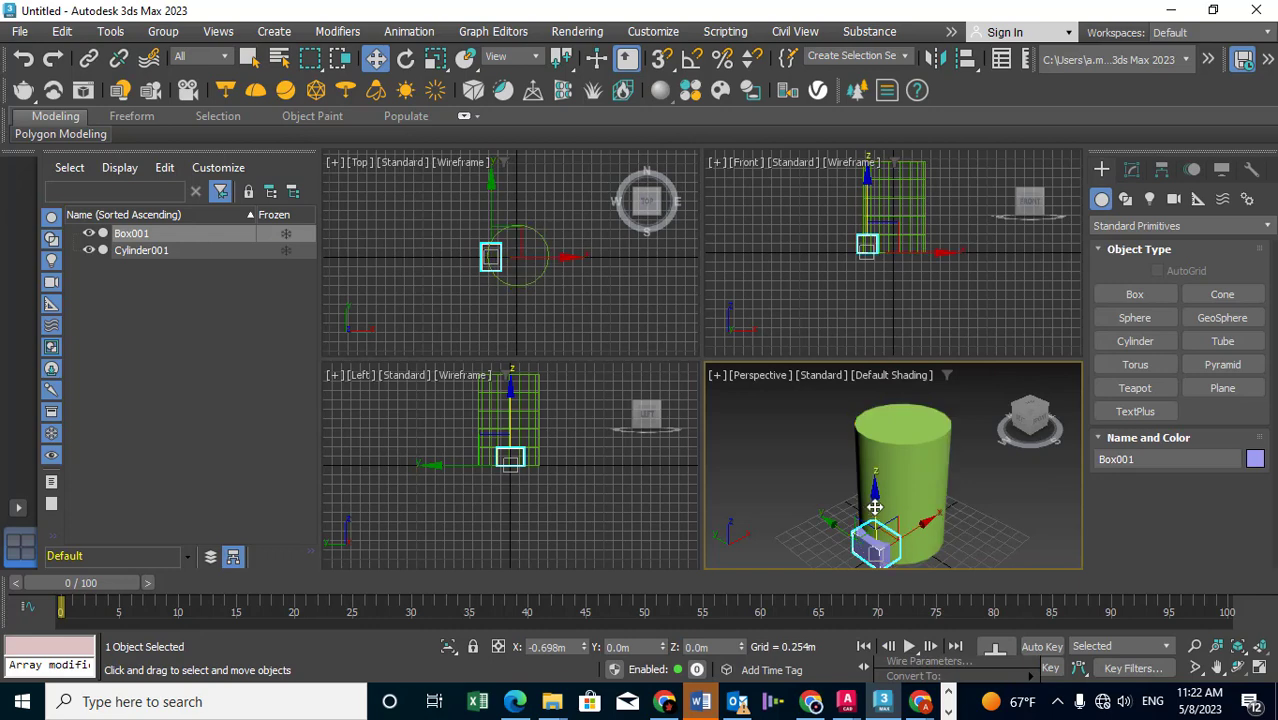
pyautogui.keyDown('shift'); pyautogui.moveTo(875, 507); pyautogui.dragTo(862, 407); pyautogui.keyUp('shift')
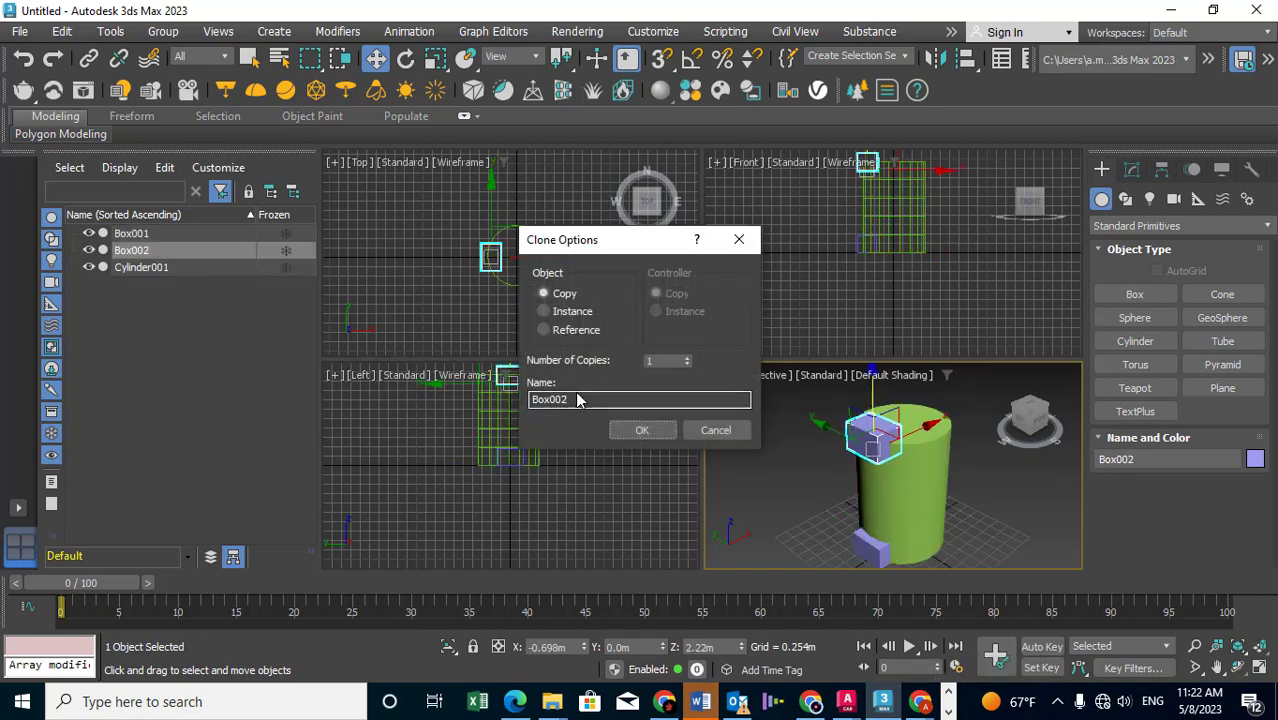
pyautogui.click(642, 430)
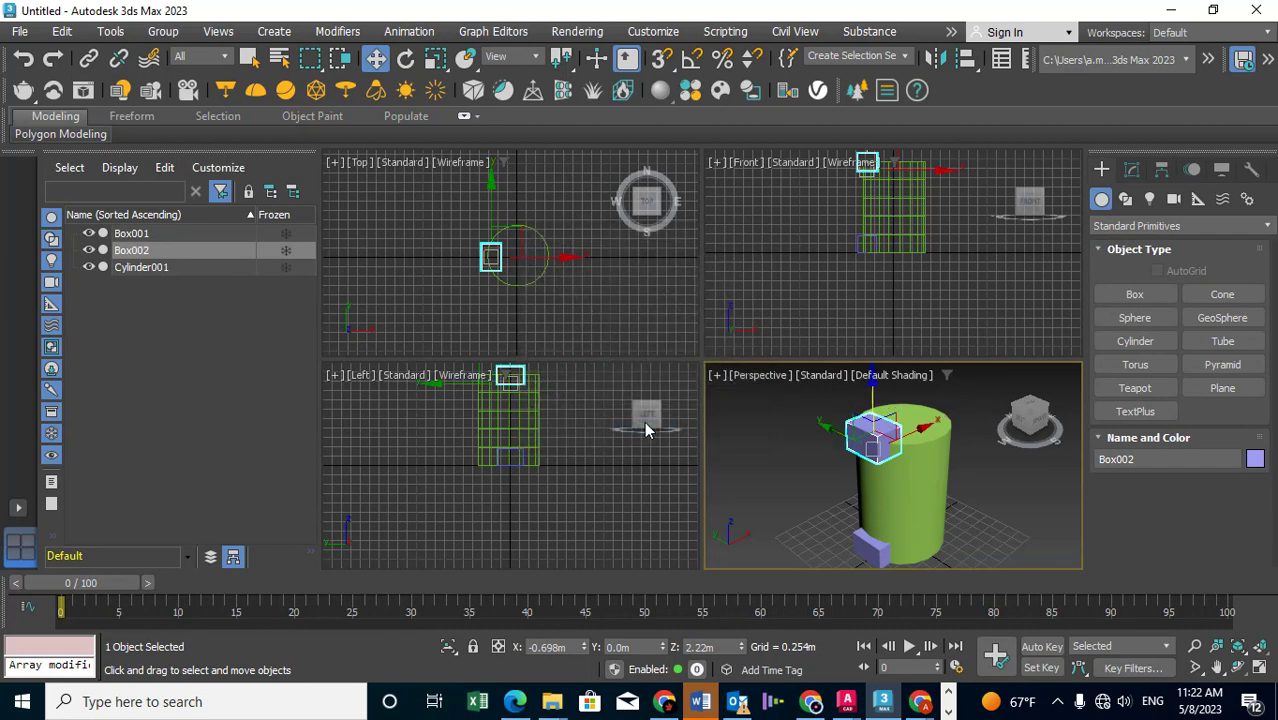
# Draw Sphere001 at the cylinder's front edge in the Top viewport.
pyautogui.click(1136, 318)
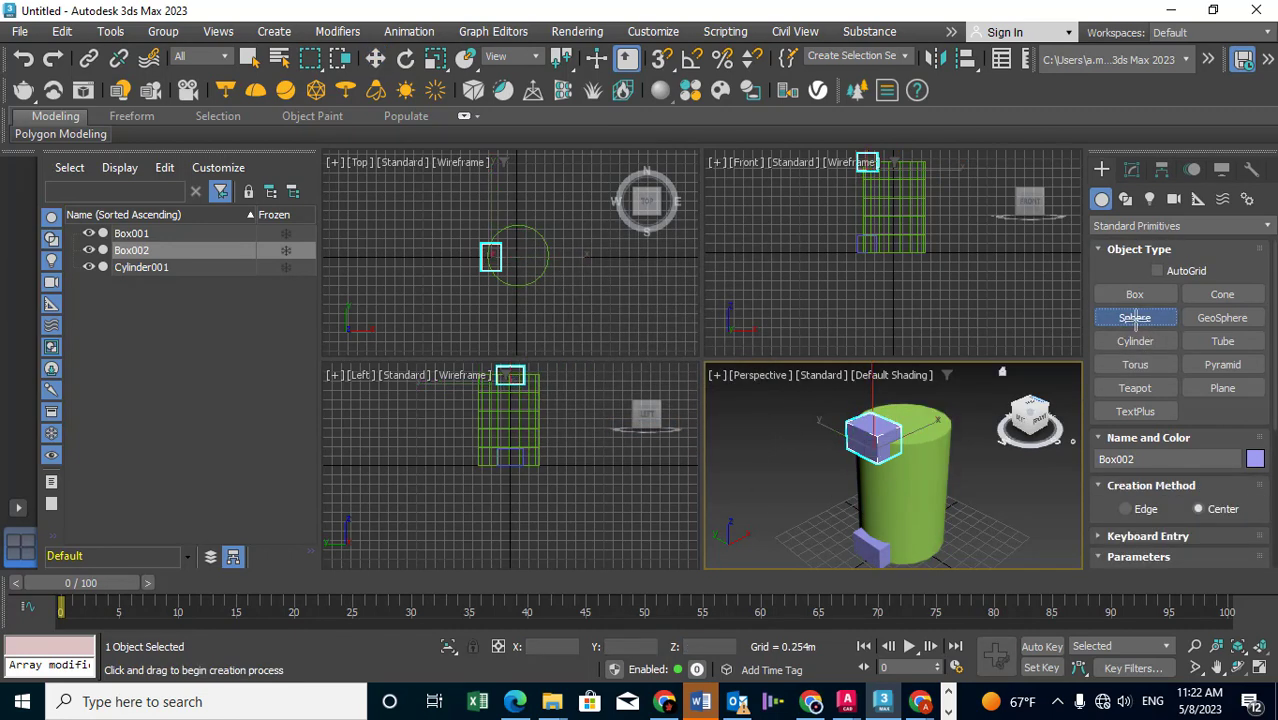
pyautogui.click(489, 256)
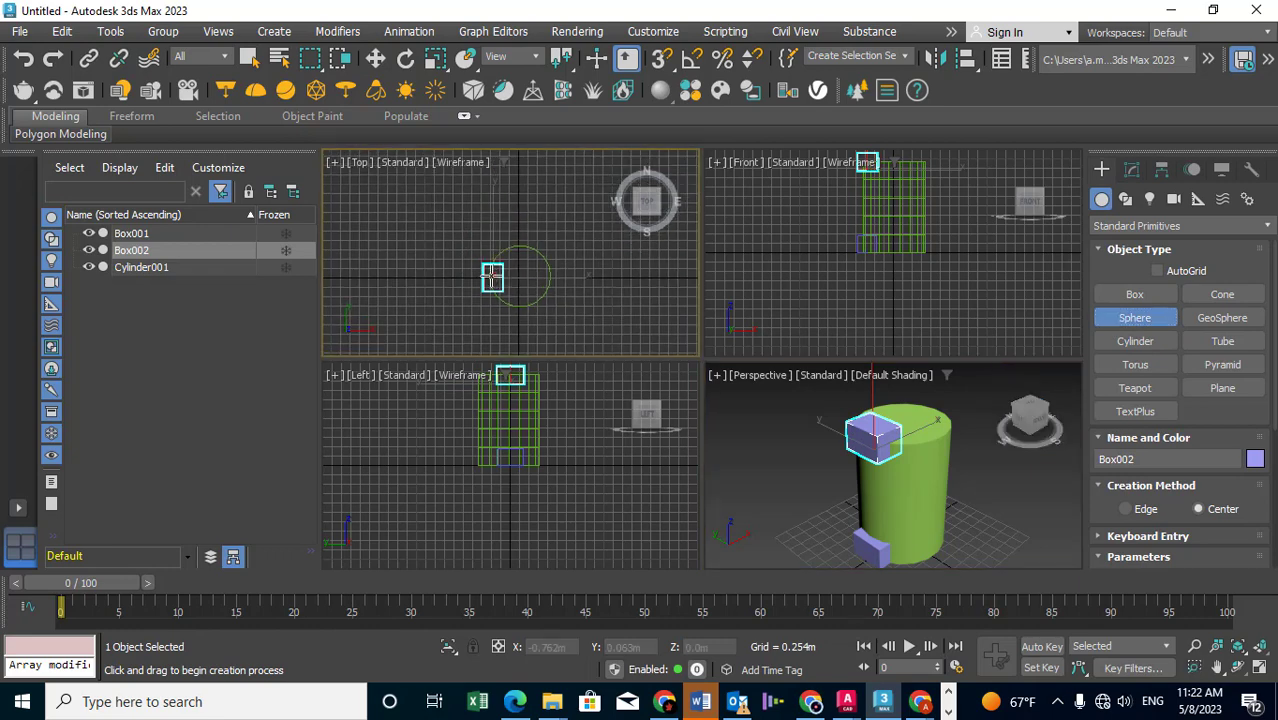
pyautogui.scroll(3, 490, 271)
pyautogui.scroll(2, 540, 280)
pyautogui.moveTo(559, 282); pyautogui.dragTo(487, 226, button='middle')
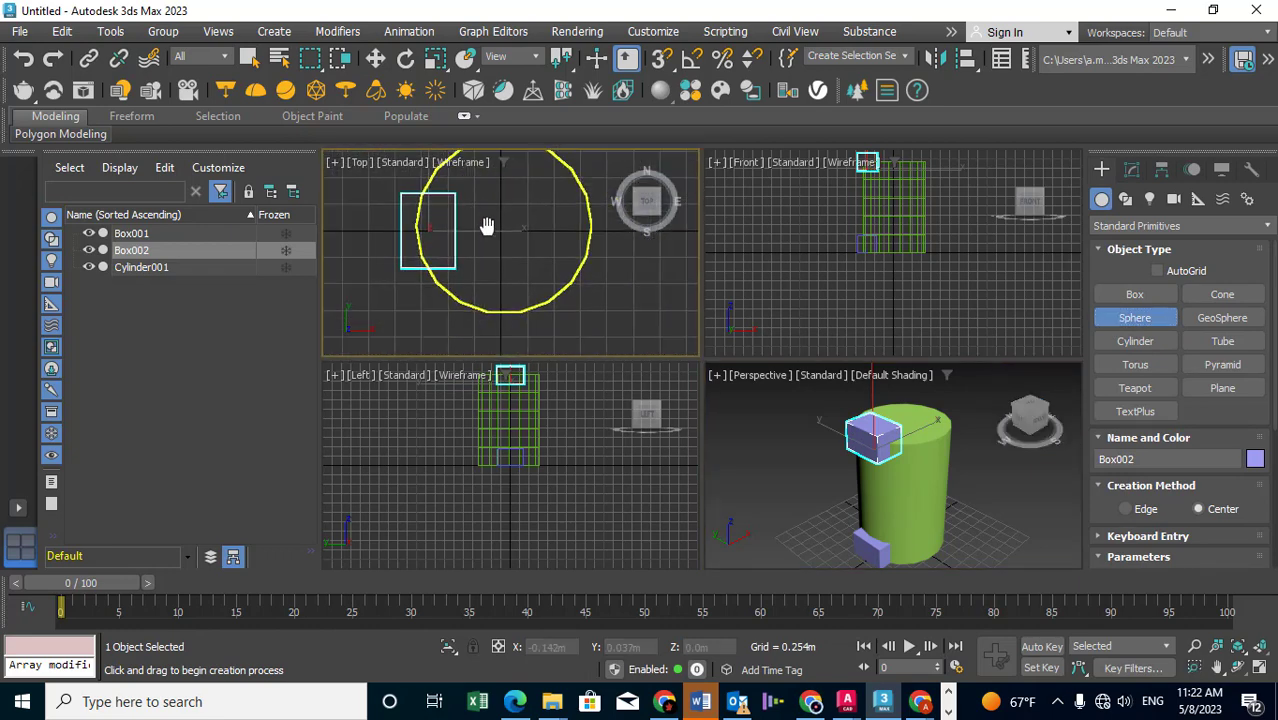
pyautogui.click(503, 310)
pyautogui.moveTo(503, 310); pyautogui.dragTo(502, 346)
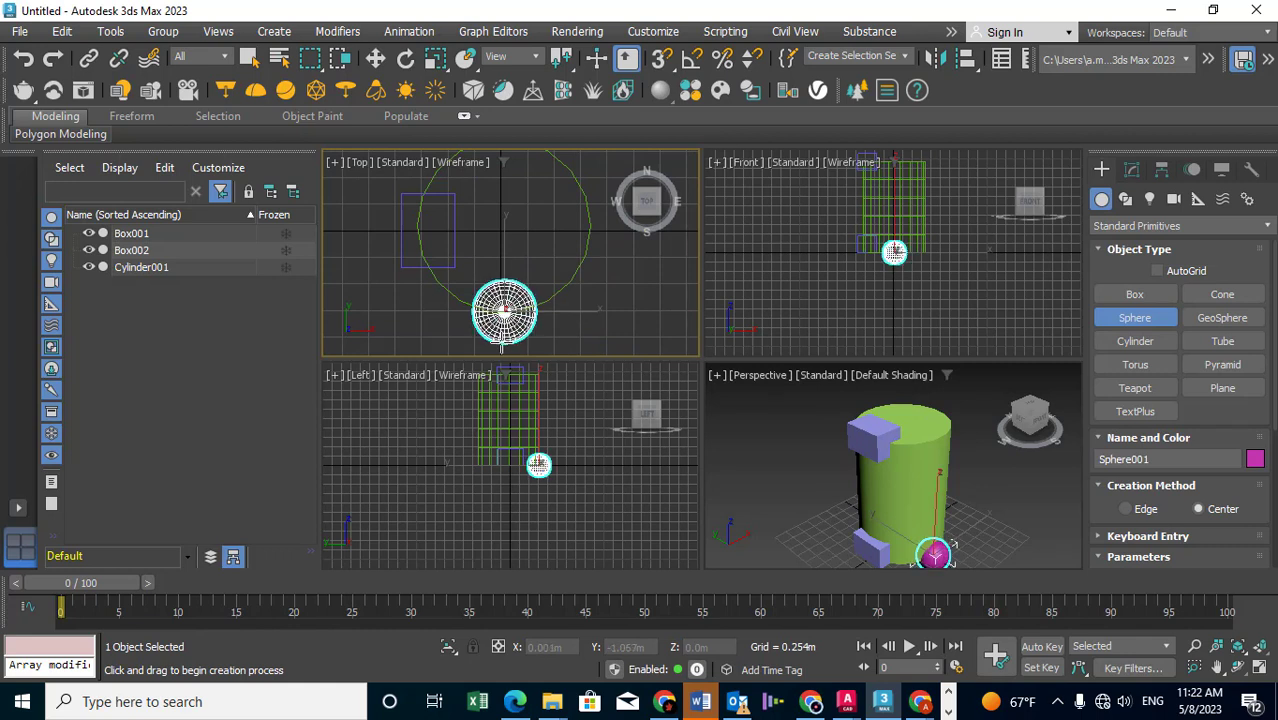
pyautogui.rightClick(926, 498)
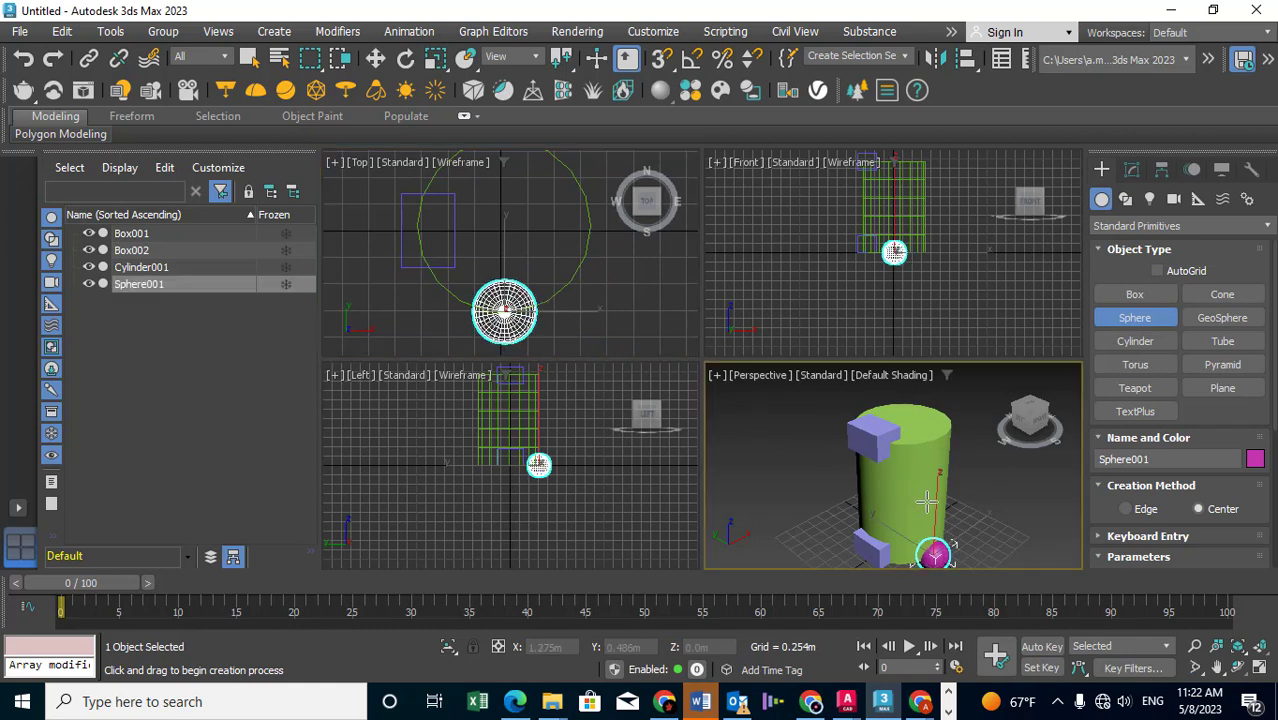
# Raise the sphere to mid-height and copy it to the cylinder's back side.
pyautogui.moveTo(936, 512); pyautogui.dragTo(920, 448)
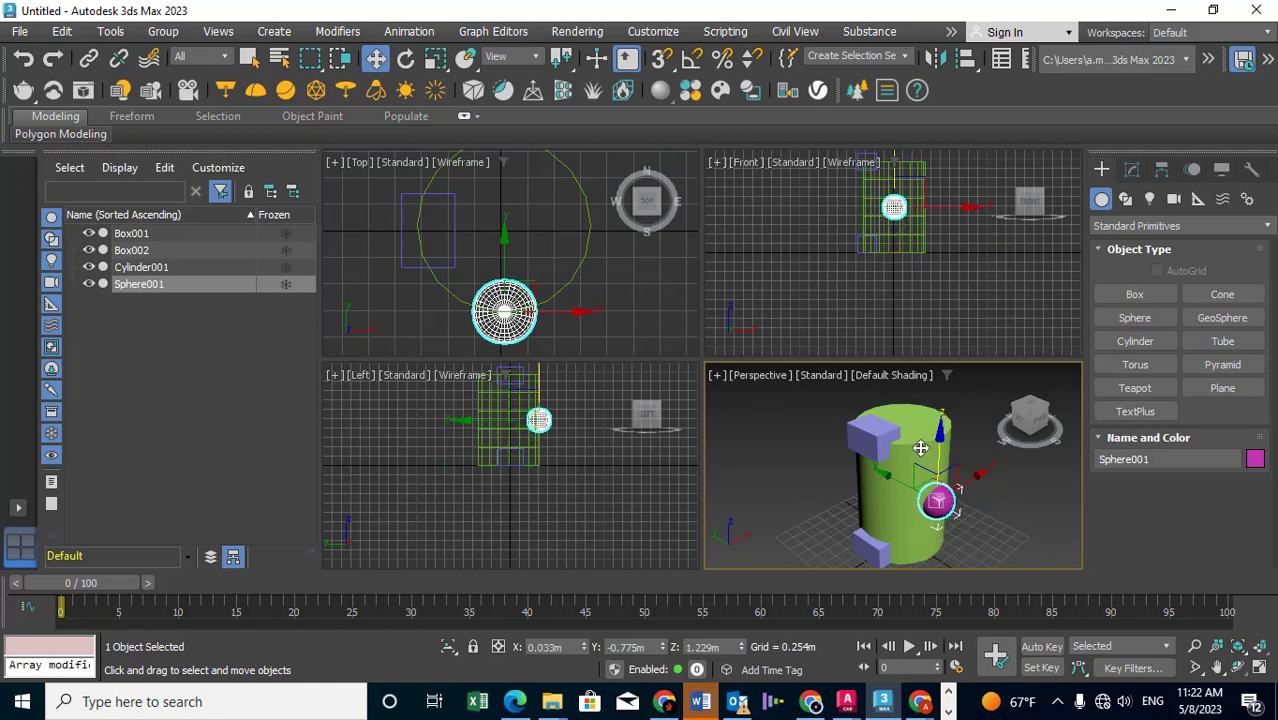
pyautogui.scroll(-2, 509, 265)
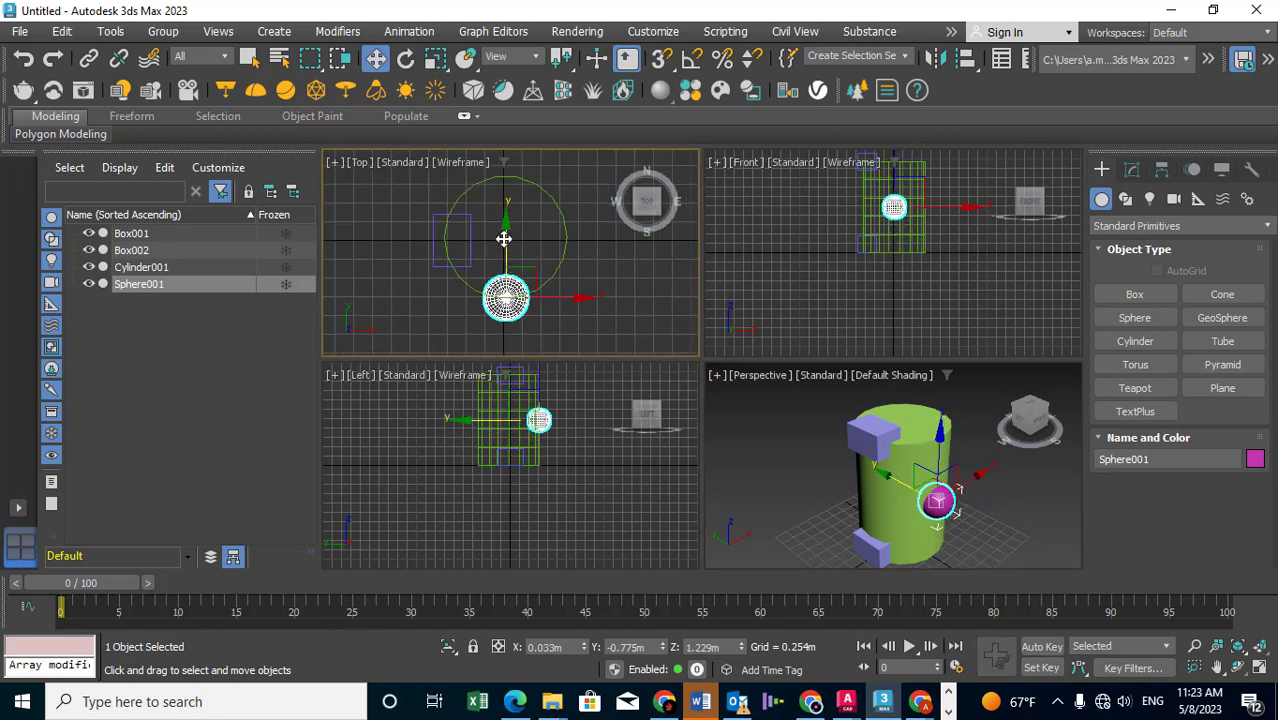
pyautogui.keyDown('shift'); pyautogui.moveTo(503, 238); pyautogui.dragTo(503, 128); pyautogui.keyUp('shift')
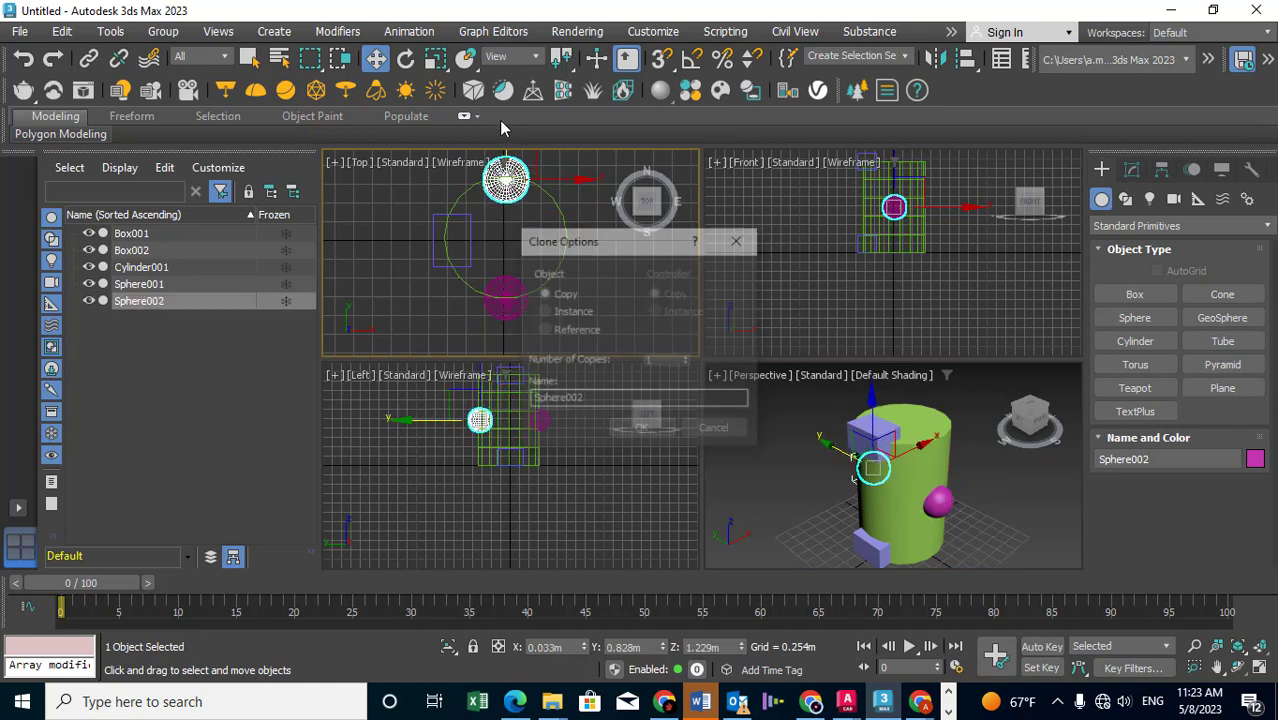
pyautogui.click(643, 430)
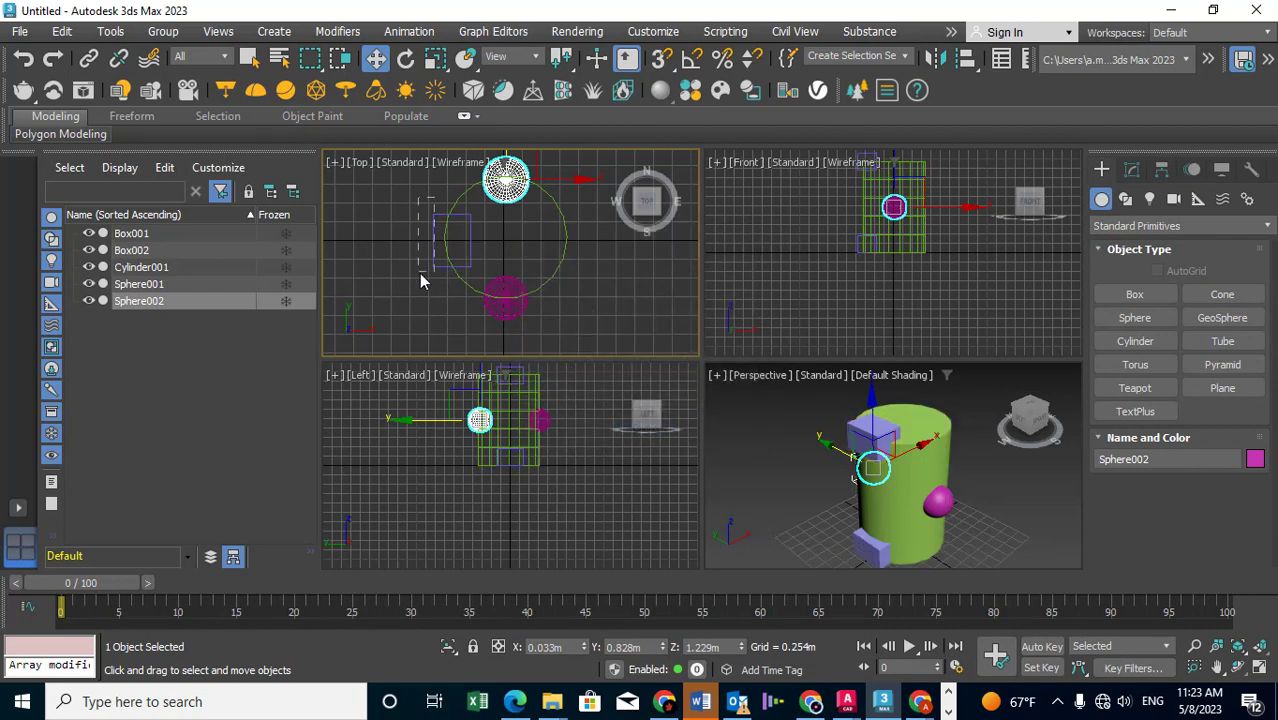
# Copy Box001 and Box002 along X to the opposite side, then maximize Perspective.
pyautogui.moveTo(419, 273); pyautogui.dragTo(411, 287)
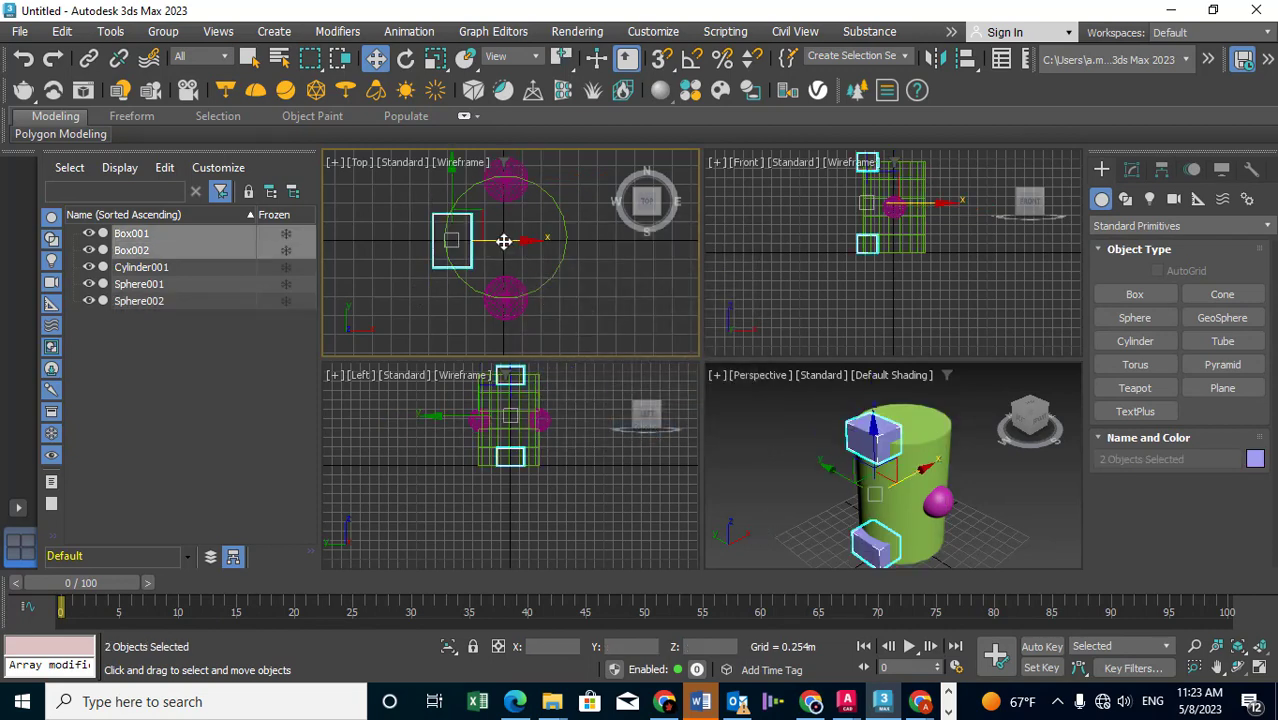
pyautogui.moveTo(503, 241); pyautogui.dragTo(621, 254)
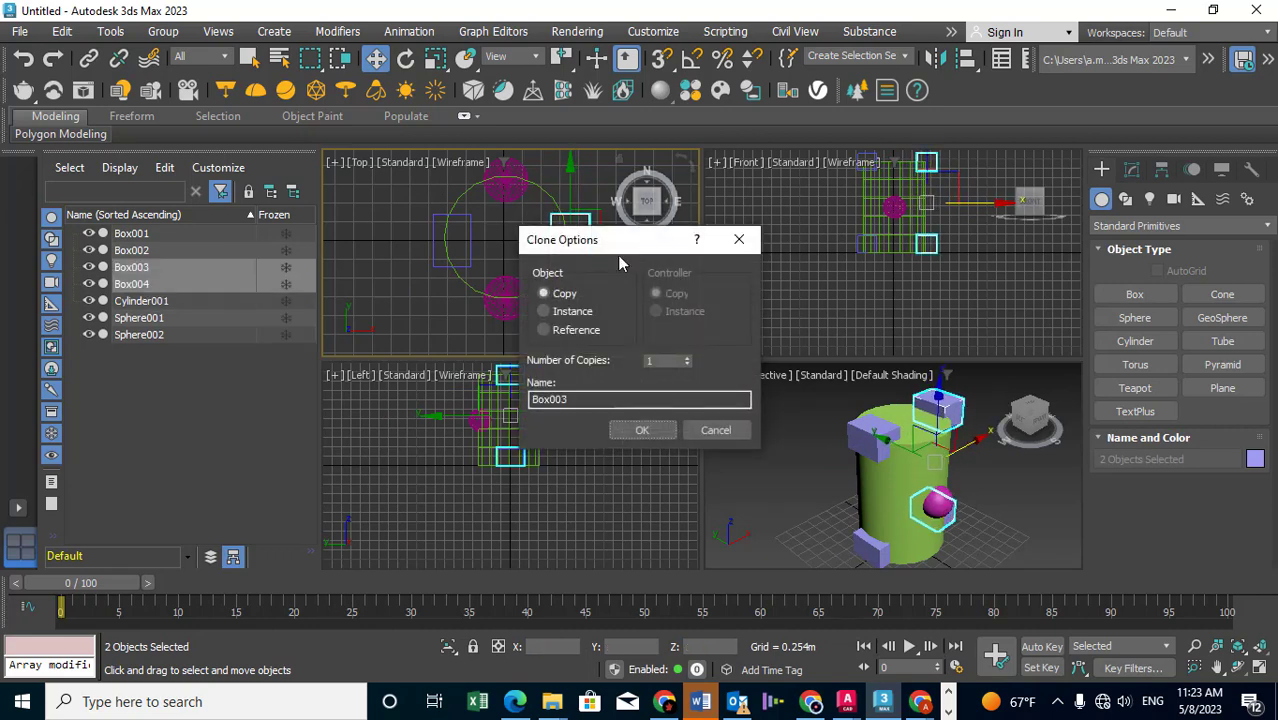
pyautogui.click(637, 430)
pyautogui.click(1008, 492)
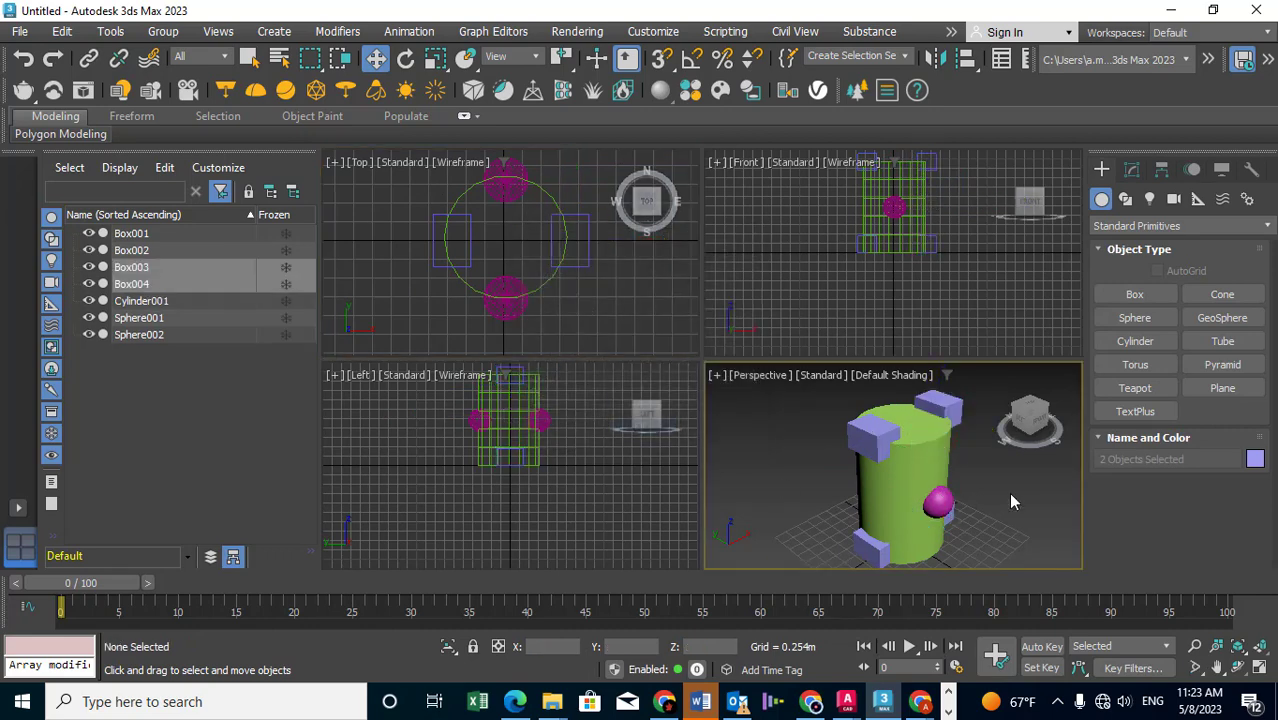
pyautogui.hotkey('alt', 'w')
pyautogui.moveTo(820, 505)
pyautogui.keyDown('alt'); pyautogui.mouseDown(button='middle')
pyautogui.moveTo(693, 408)
pyautogui.moveTo(688, 442)
pyautogui.mouseUp(button='middle'); pyautogui.keyUp('alt')
# Select Box004 and make it a ProCutter compound object, then review its parameters.
pyautogui.moveTo(742, 365); pyautogui.dragTo(741, 389, button='middle')
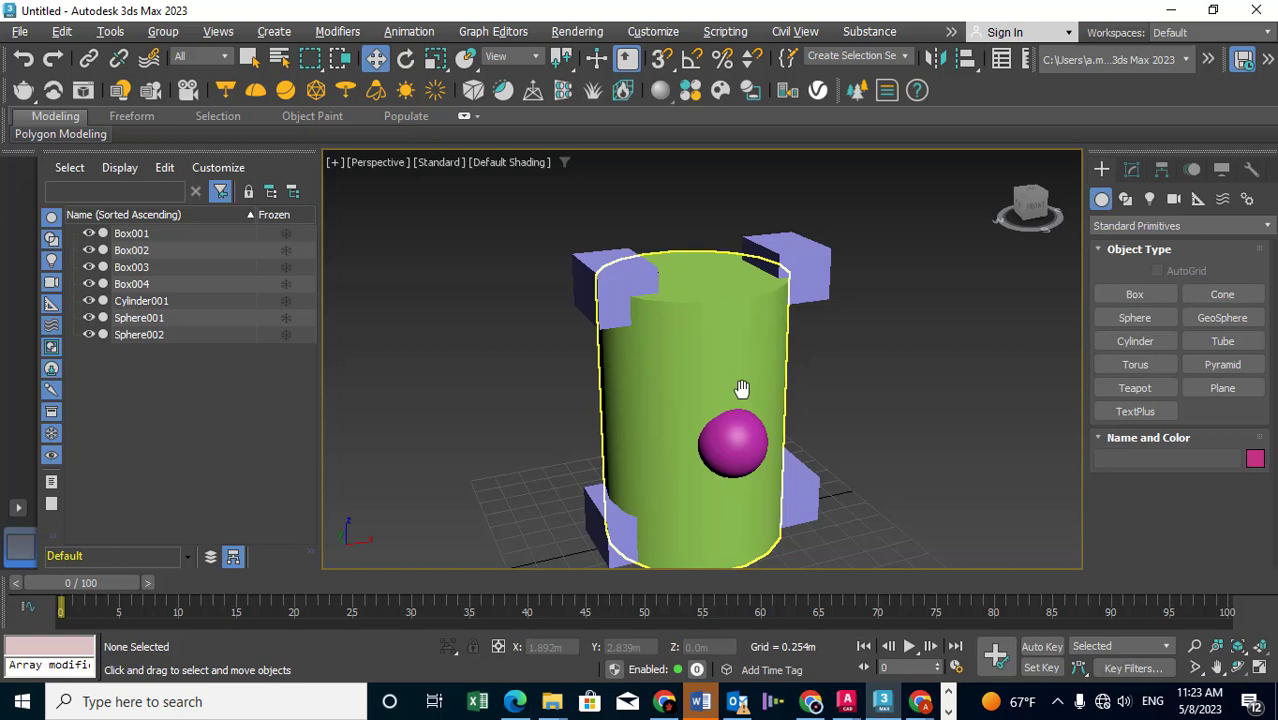
pyautogui.click(814, 250)
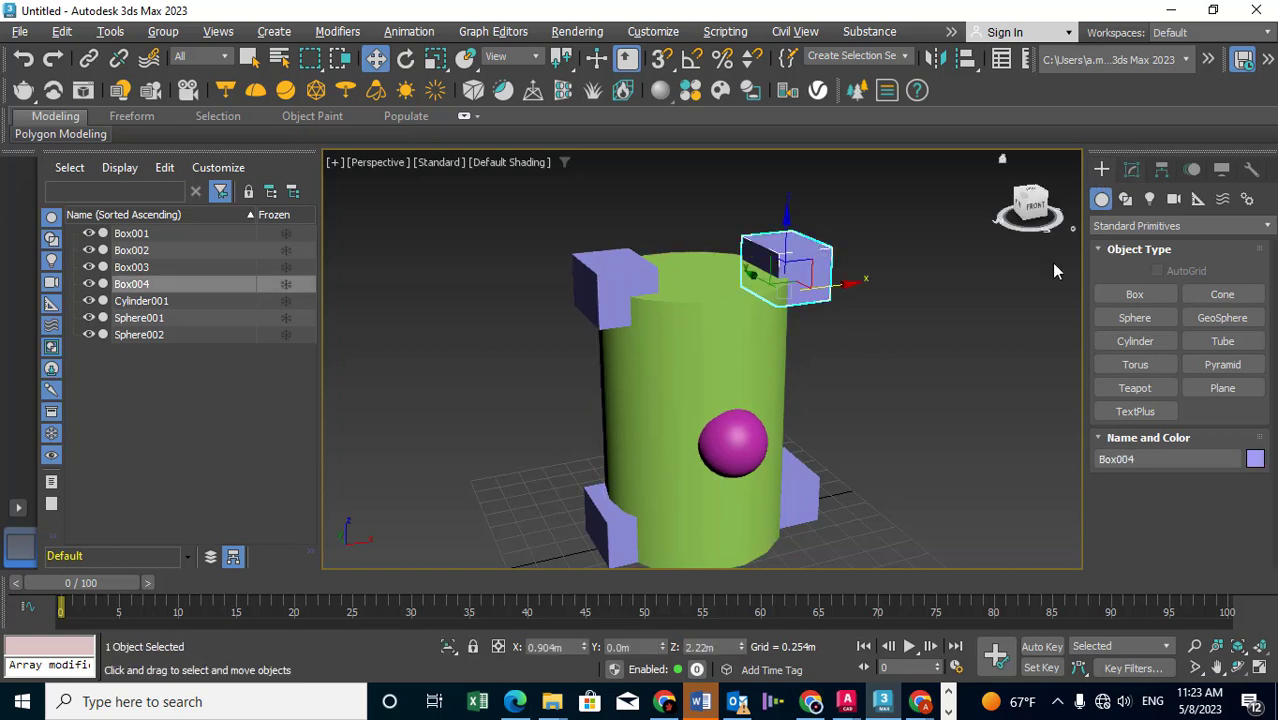
pyautogui.click(1119, 228)
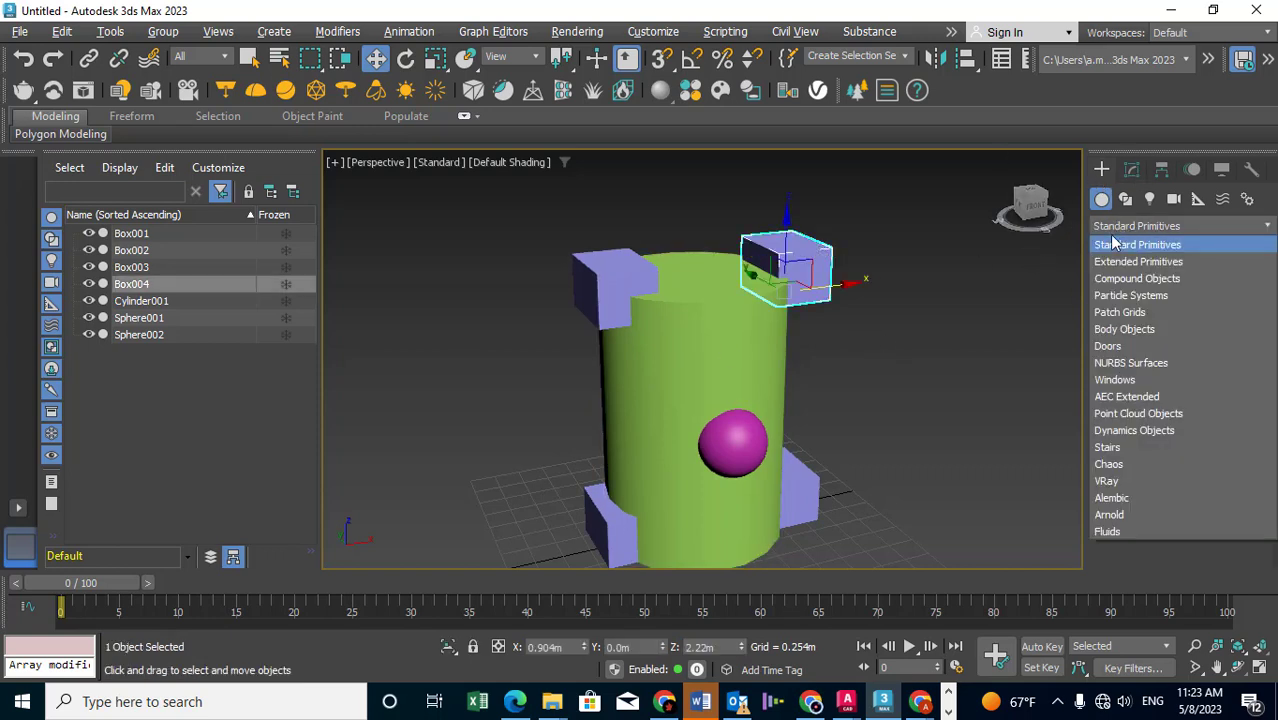
pyautogui.click(1139, 281)
pyautogui.click(1135, 411)
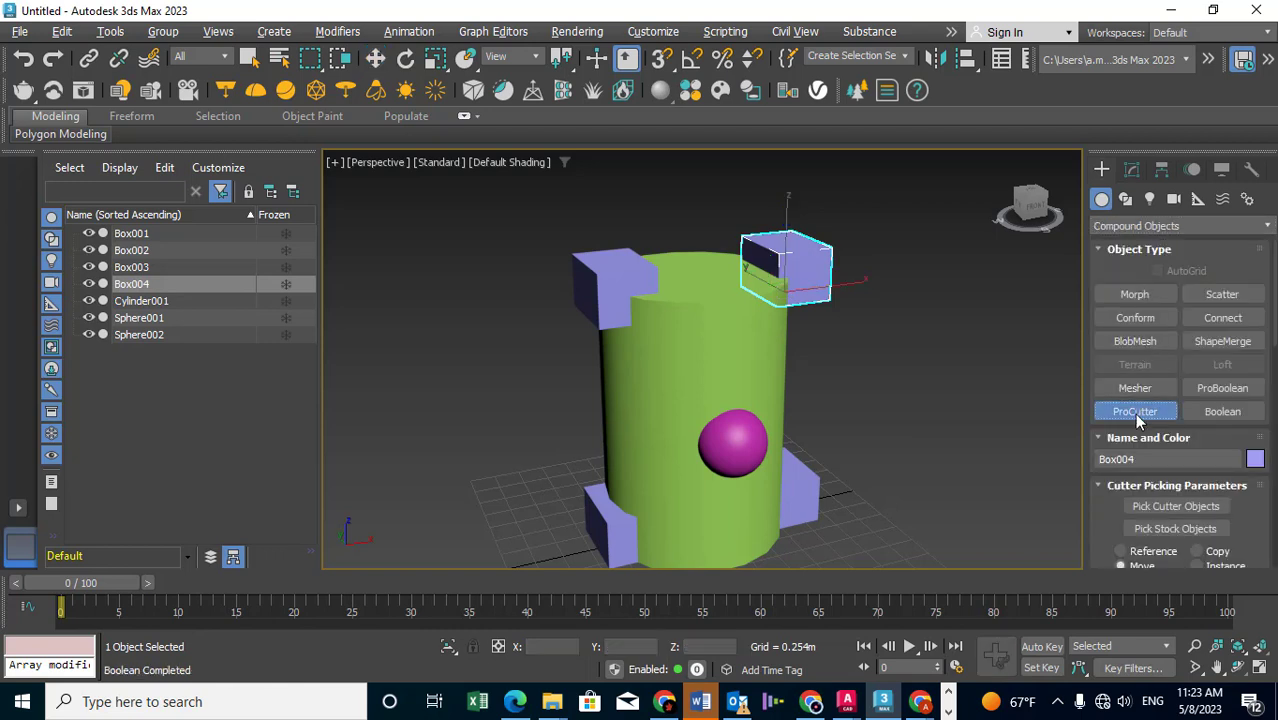
pyautogui.moveTo(1099, 514)
pyautogui.mouseDown()
pyautogui.moveTo(1118, 358)
pyautogui.moveTo(1118, 332)
pyautogui.moveTo(1099, 319)
pyautogui.mouseUp()
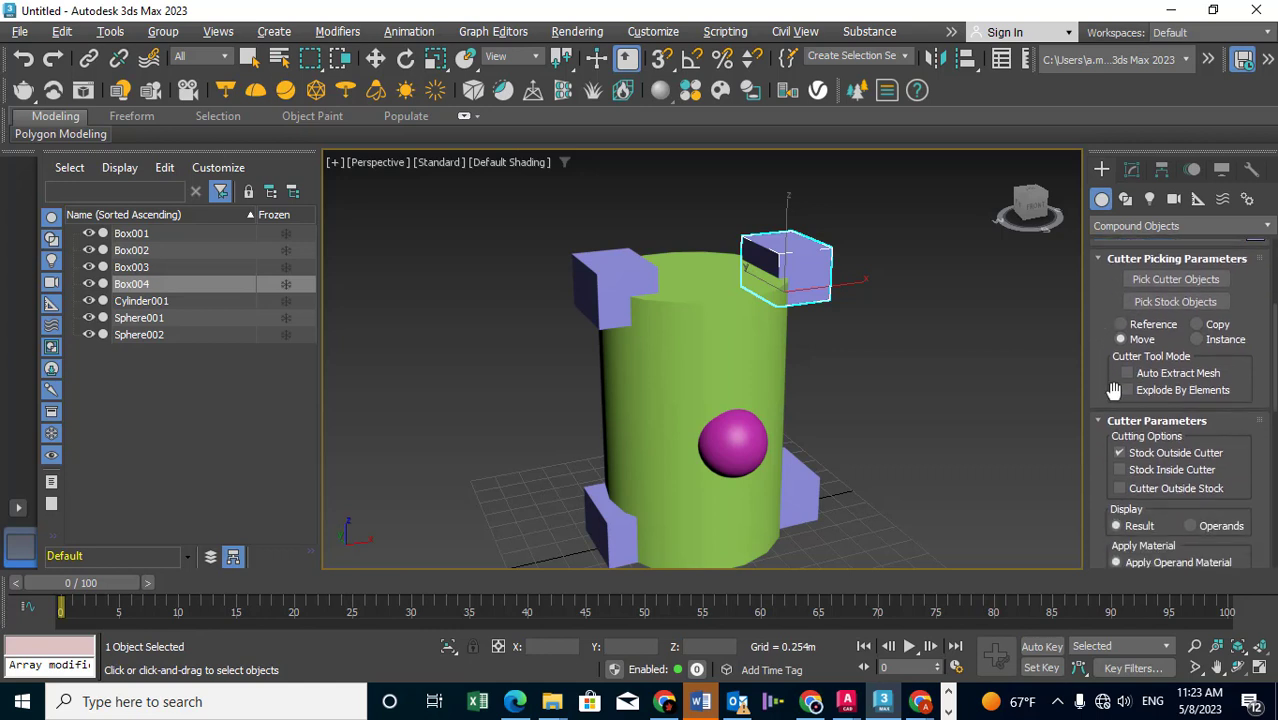
pyautogui.moveTo(1113, 391); pyautogui.dragTo(1110, 117)
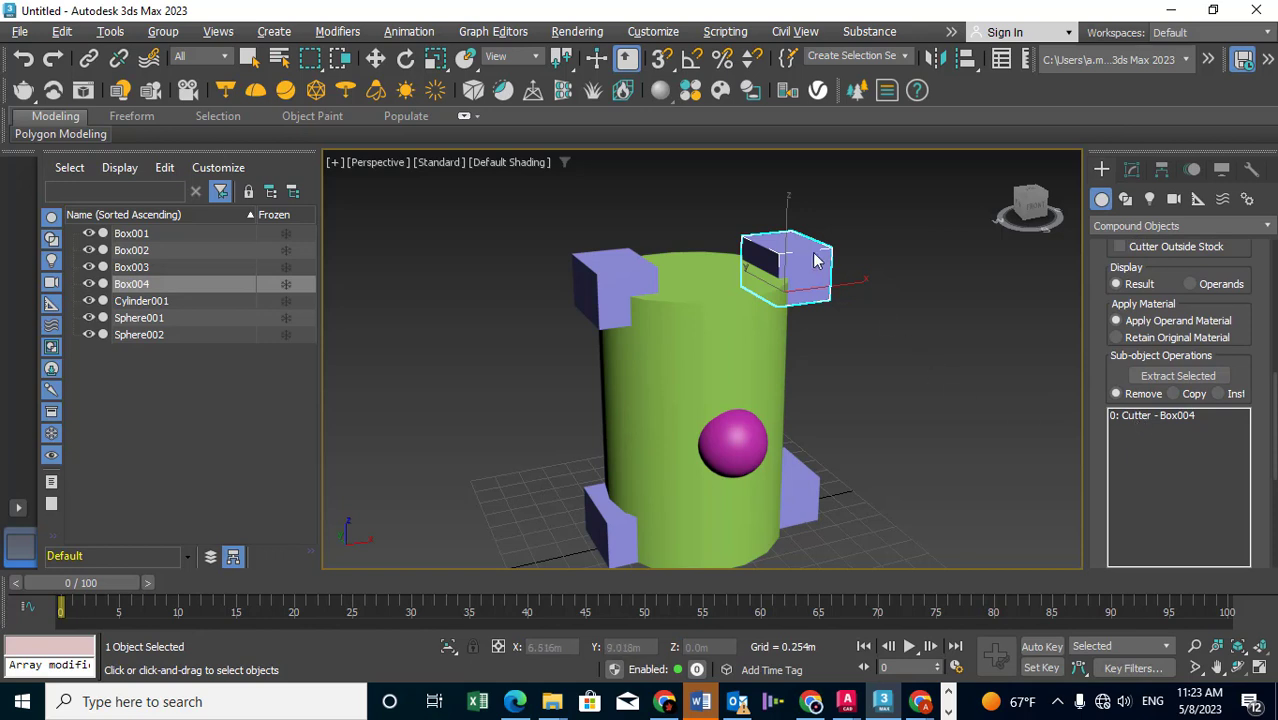
pyautogui.scroll(5, 1087, 338)
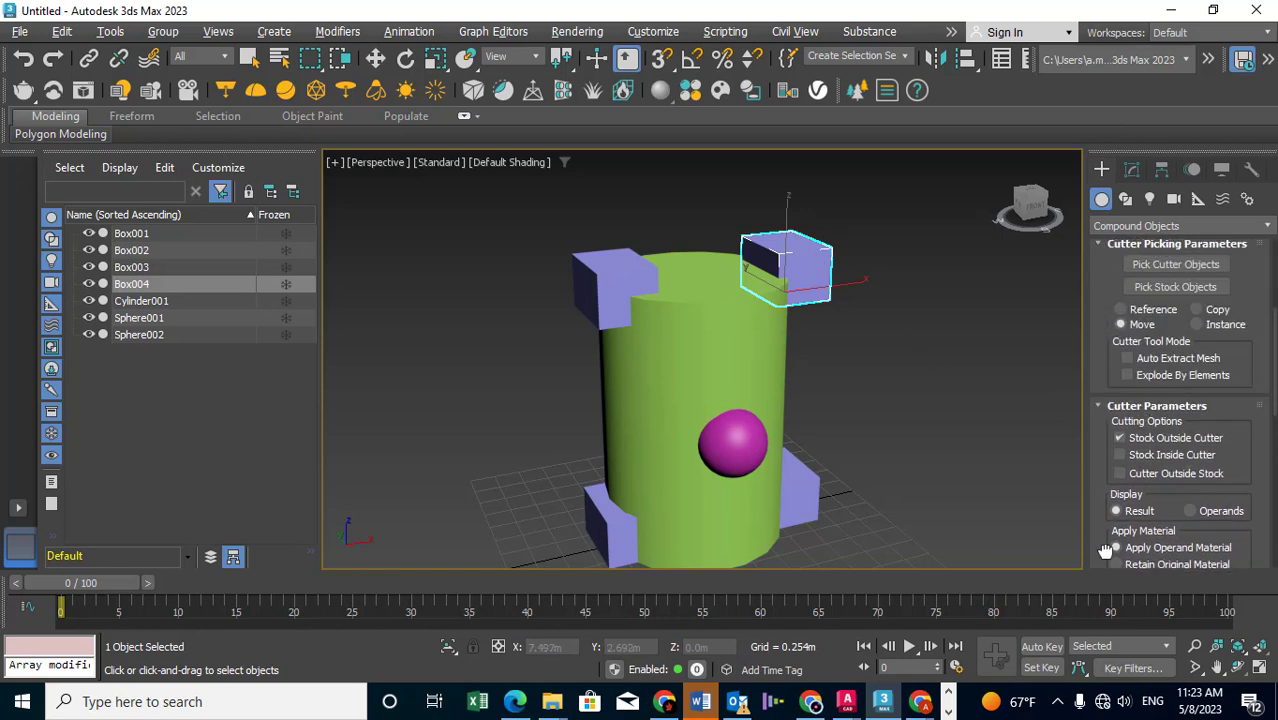
pyautogui.moveTo(1091, 333); pyautogui.dragTo(1101, 471)
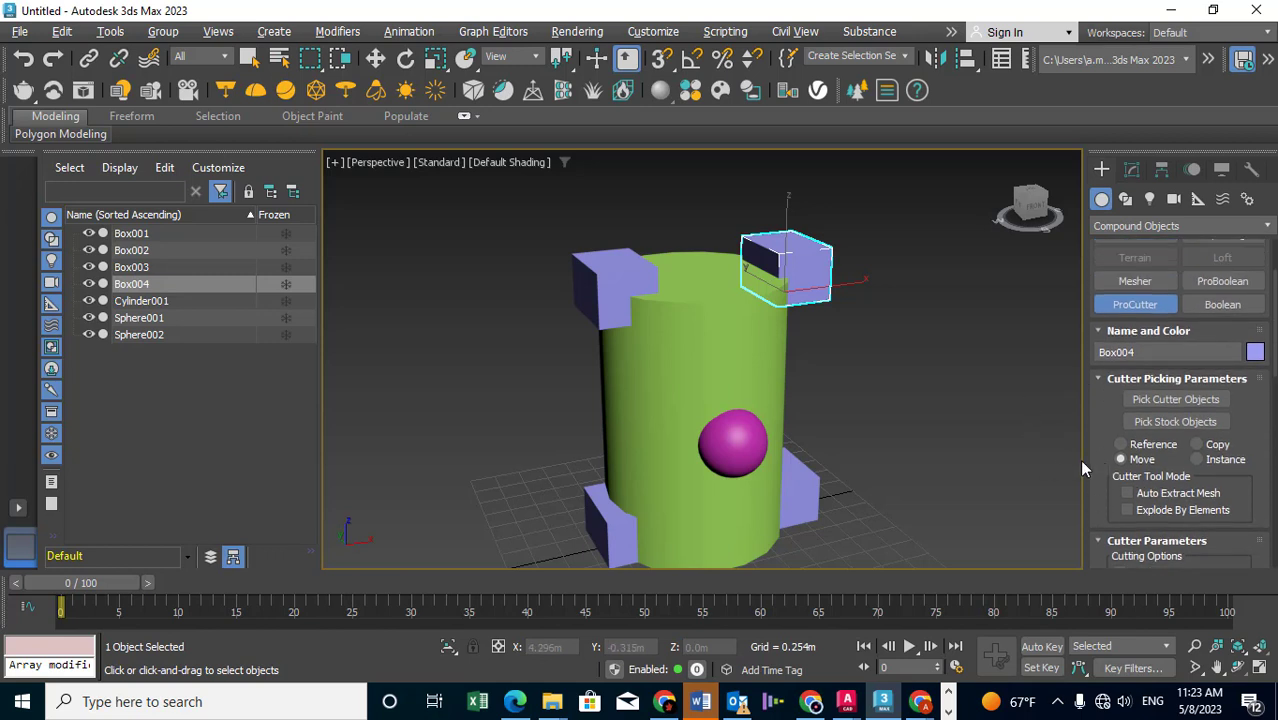
# Add Box002, Box001 and Box003 to Box004's ProCutter as cutters.
pyautogui.click(1145, 428)
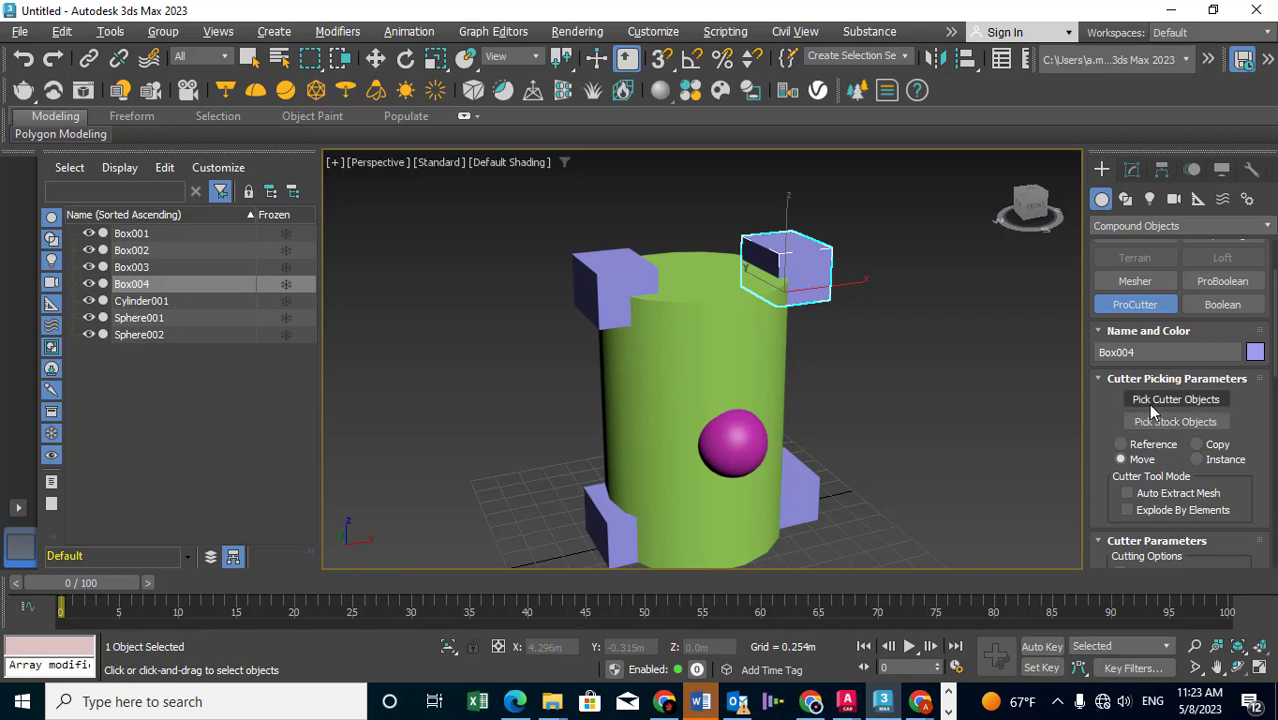
pyautogui.click(1151, 405)
pyautogui.click(566, 334)
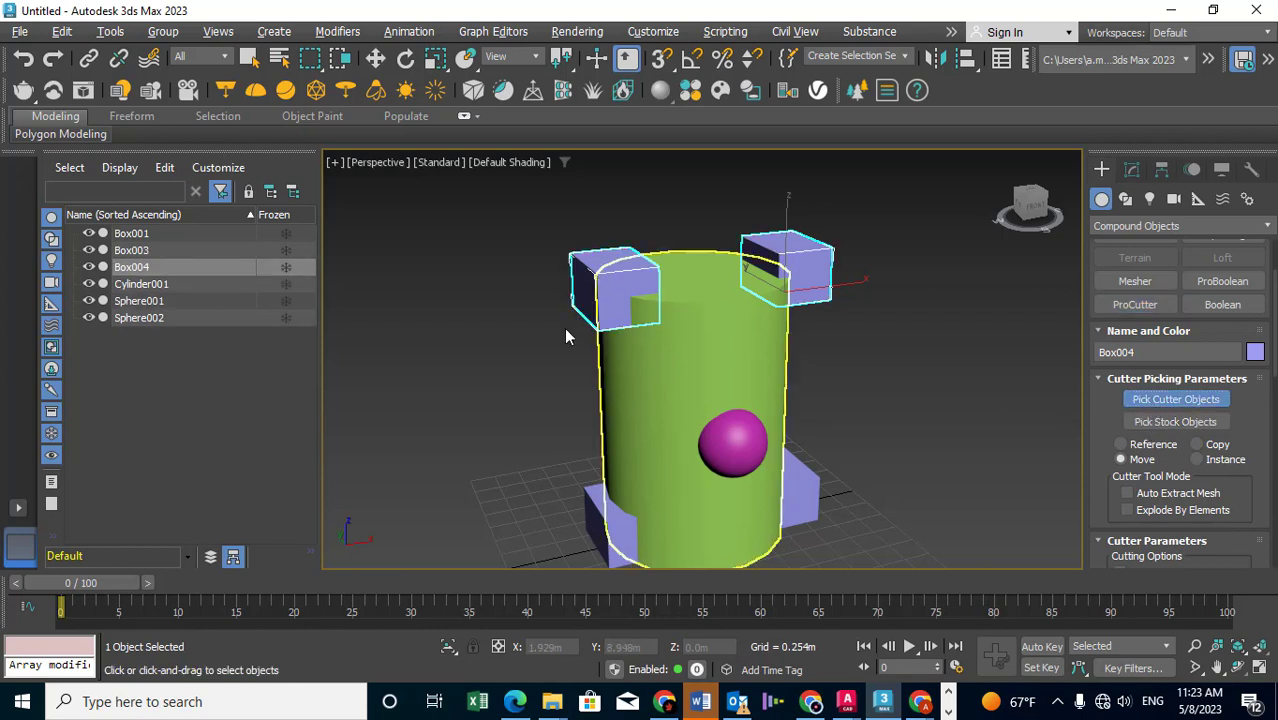
pyautogui.click(618, 512)
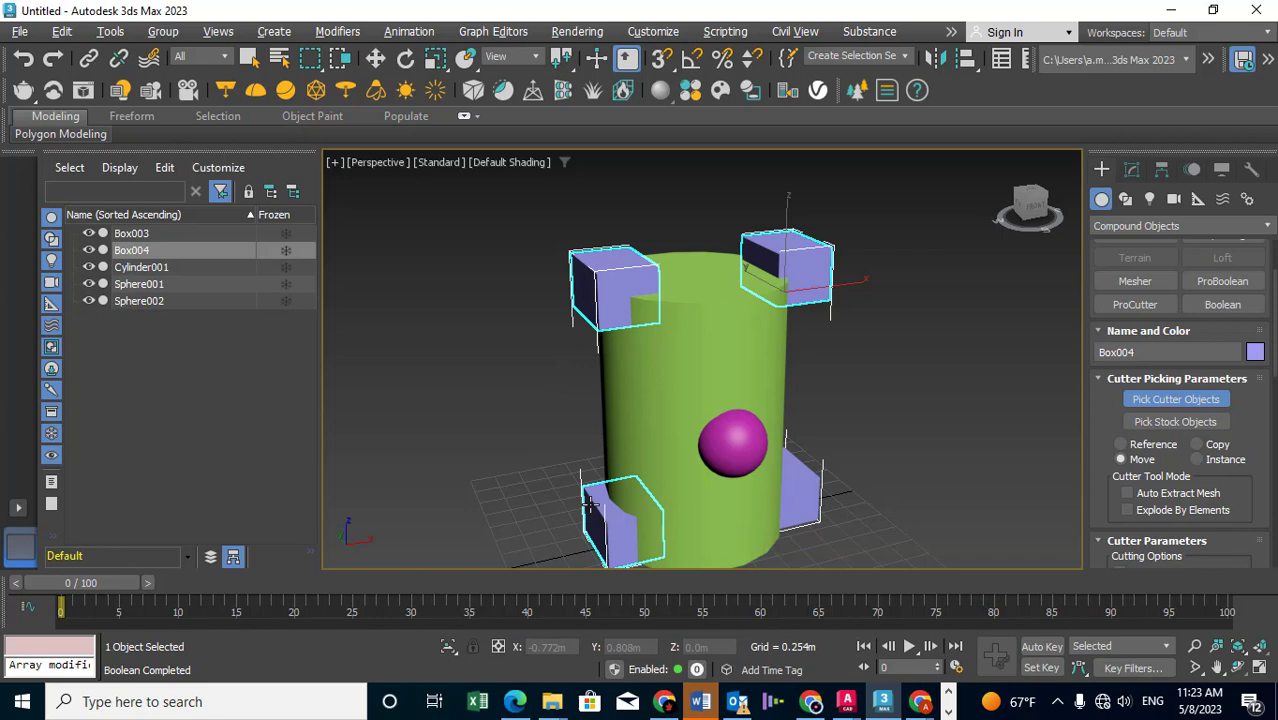
pyautogui.click(799, 508)
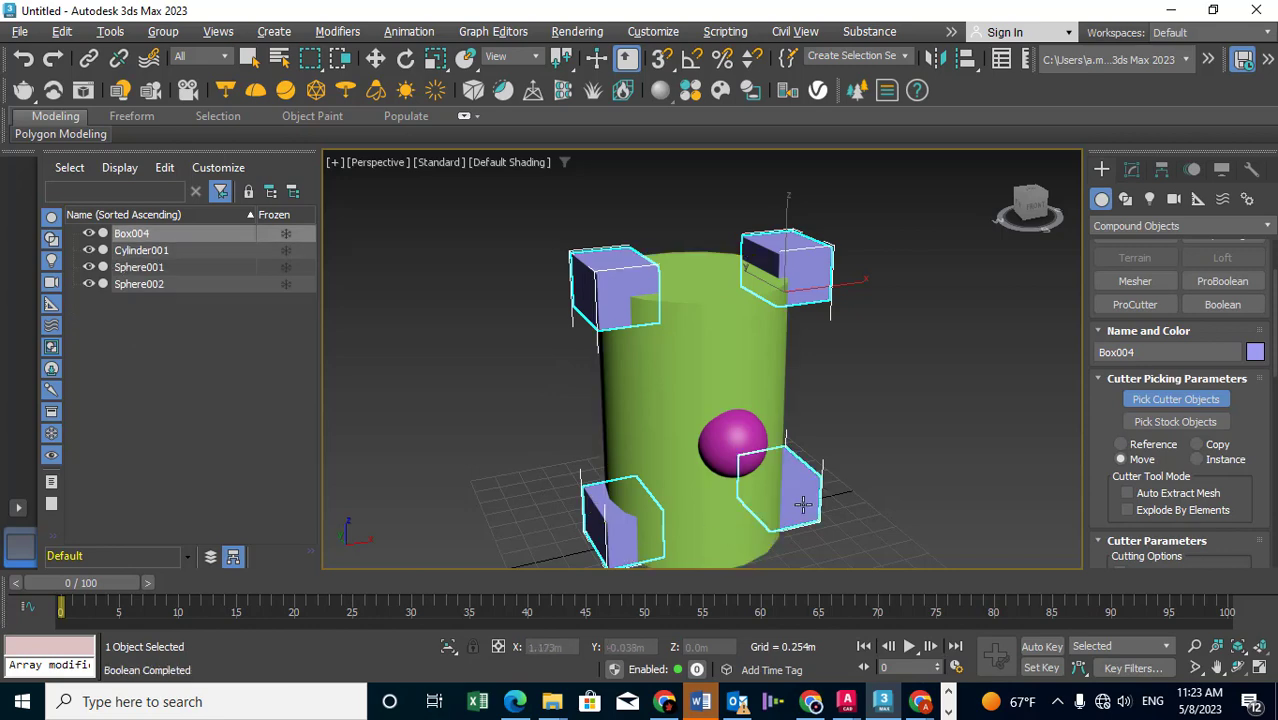
# Add both spheres as cutters and start picking the stock object.
pyautogui.click(722, 441)
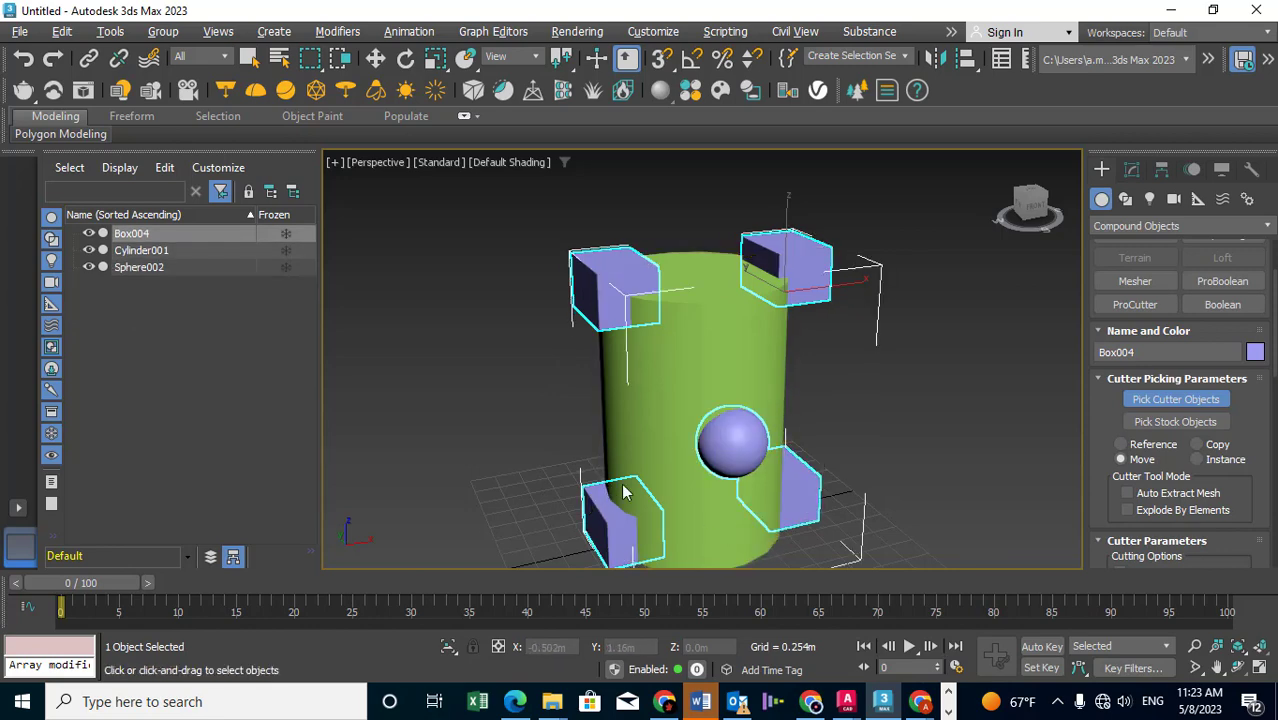
pyautogui.keyDown('alt'); pyautogui.moveTo(622, 492); pyautogui.dragTo(737, 483, button='middle'); pyautogui.keyUp('alt')
pyautogui.click(555, 432)
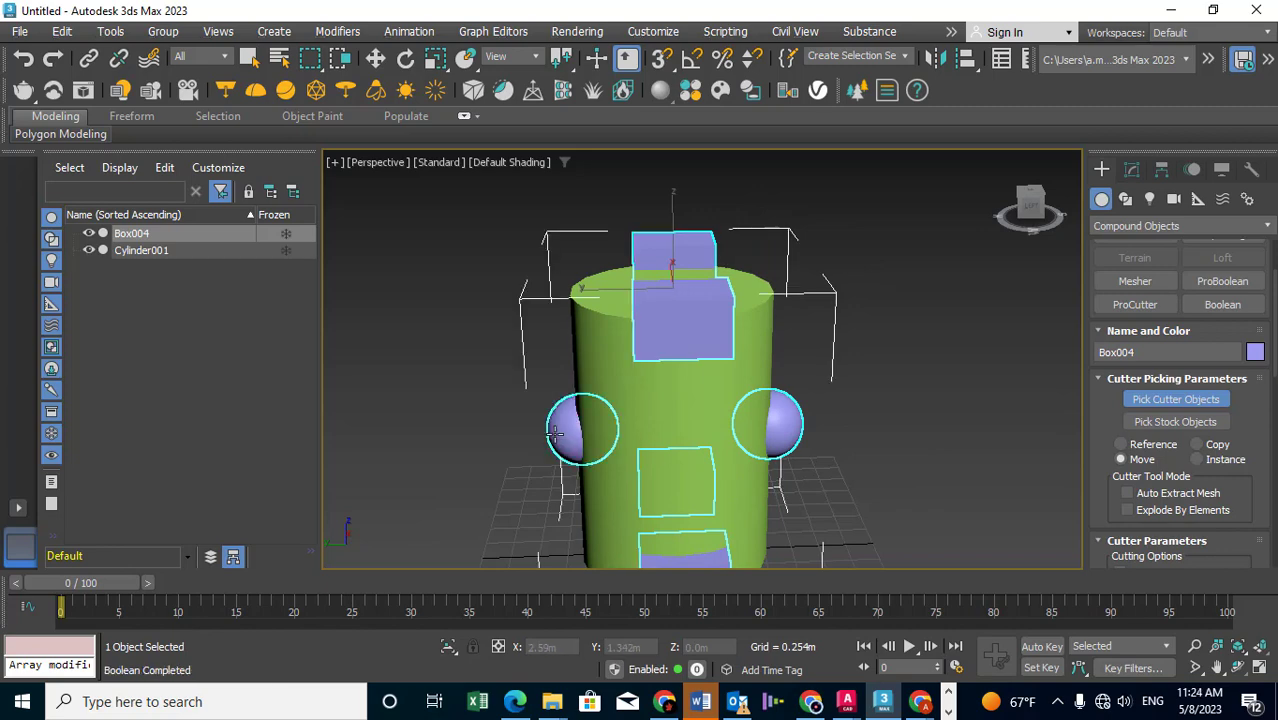
pyautogui.moveTo(714, 465)
pyautogui.keyDown('alt'); pyautogui.mouseDown(button='middle')
pyautogui.moveTo(678, 470)
pyautogui.moveTo(667, 386)
pyautogui.moveTo(688, 427)
pyautogui.mouseUp(button='middle'); pyautogui.keyUp('alt')
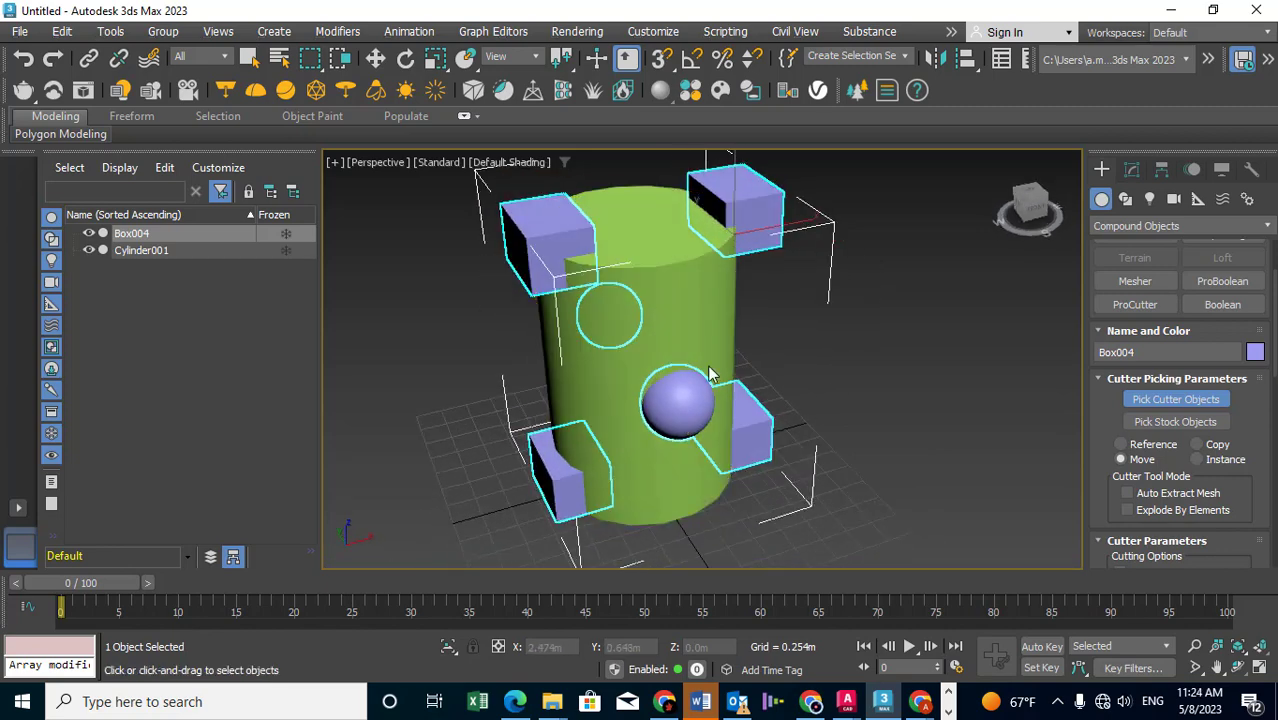
pyautogui.moveTo(709, 374)
pyautogui.keyDown('alt'); pyautogui.mouseDown(button='middle')
pyautogui.moveTo(730, 419)
pyautogui.moveTo(870, 336)
pyautogui.mouseUp(button='middle'); pyautogui.keyUp('alt')
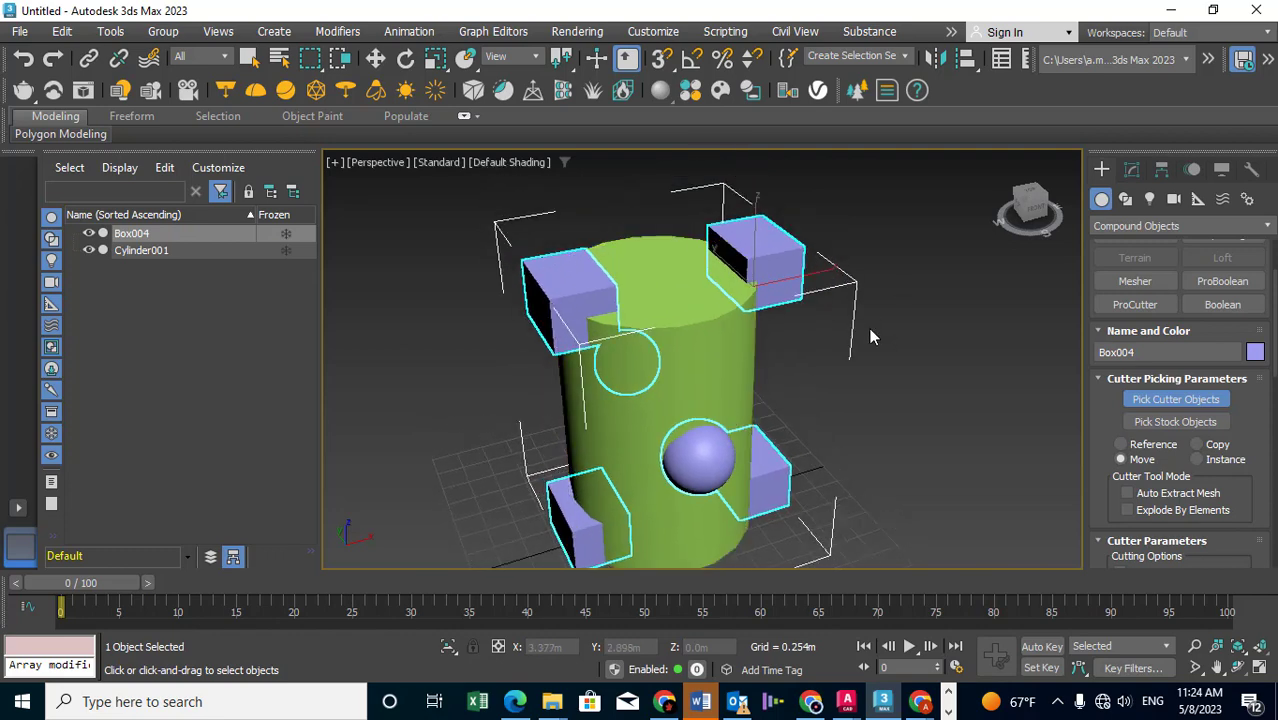
pyautogui.click(1146, 422)
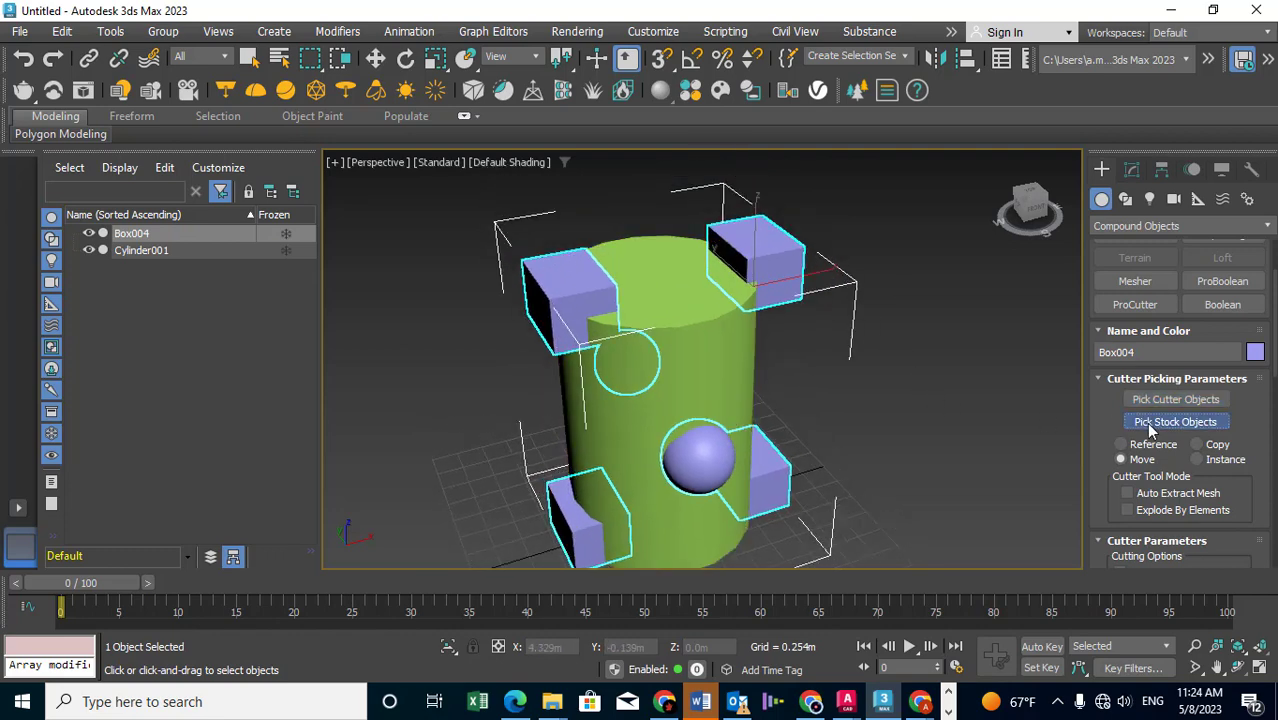
# Pick the green cylinder as stock and enable Stock Inside Cutter.
pyautogui.click(713, 338)
pyautogui.moveTo(706, 376)
pyautogui.mouseDown(button='middle')
pyautogui.moveTo(770, 305)
pyautogui.moveTo(830, 311)
pyautogui.moveTo(916, 380)
pyautogui.moveTo(986, 390)
pyautogui.moveTo(438, 360)
pyautogui.moveTo(445, 382)
pyautogui.moveTo(662, 399)
pyautogui.moveTo(641, 369)
pyautogui.mouseUp(button='middle')
pyautogui.moveTo(727, 372); pyautogui.dragTo(713, 377, button='middle')
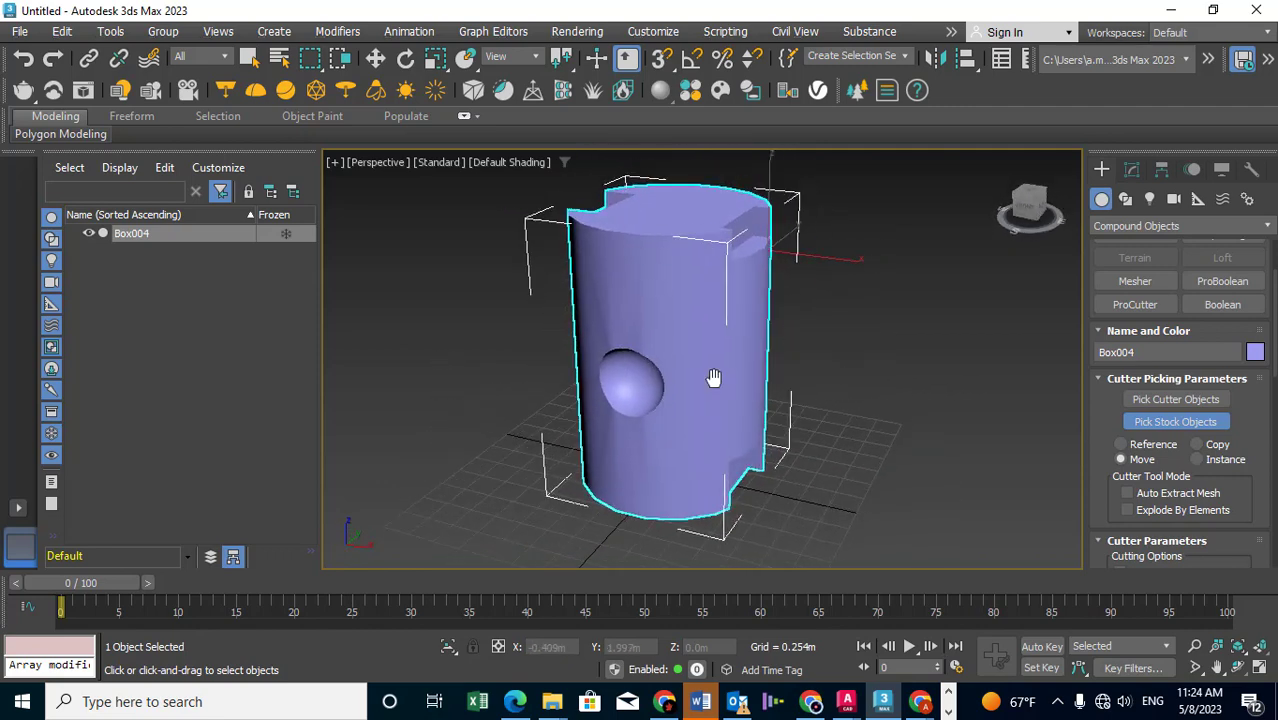
pyautogui.moveTo(1099, 490); pyautogui.dragTo(1095, 349)
# Enable Stock Outside, Stock Inside and Cutter Outside, then exit ProCutter.
pyautogui.click(1131, 452)
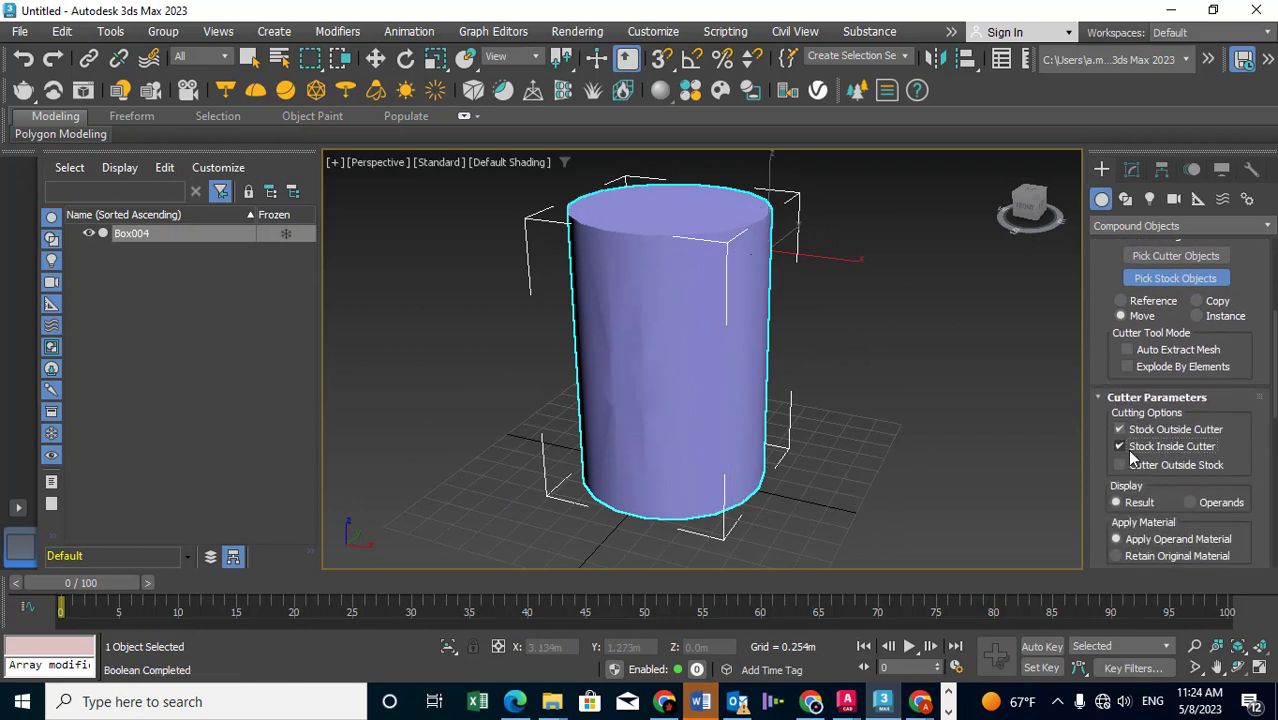
pyautogui.click(1131, 451)
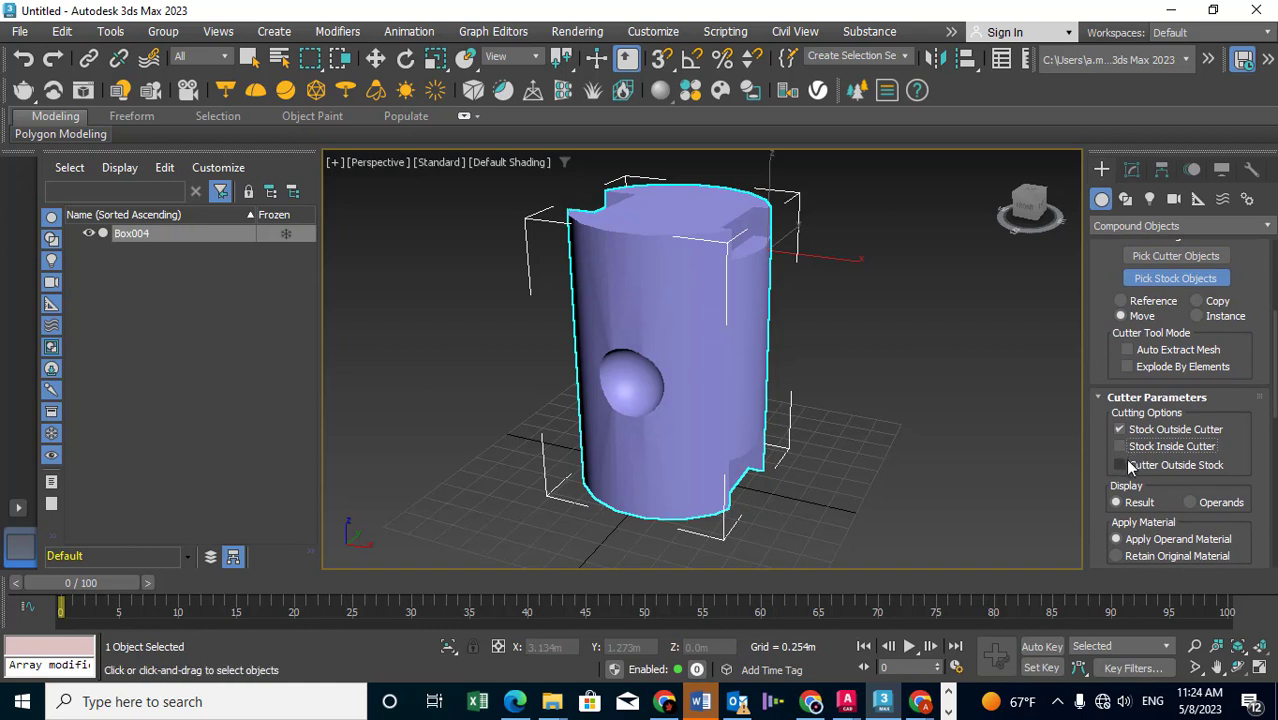
pyautogui.click(1120, 465)
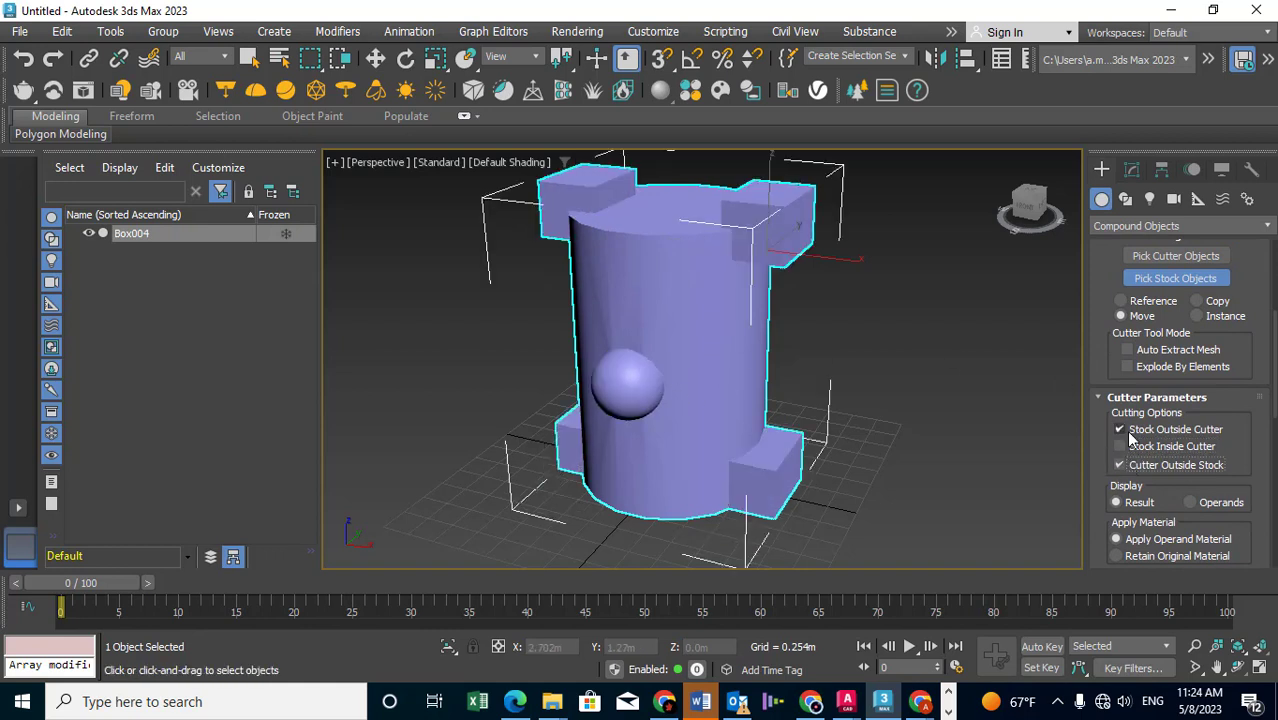
pyautogui.click(1125, 430)
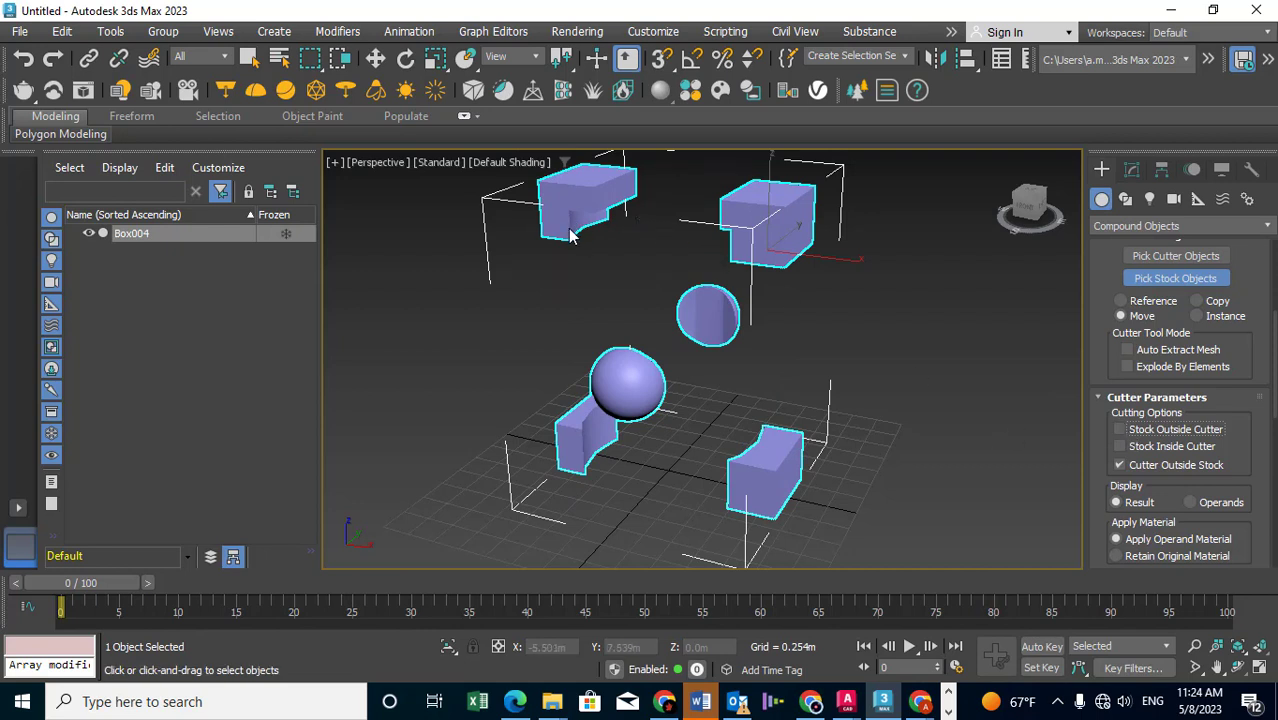
pyautogui.moveTo(735, 372); pyautogui.dragTo(738, 400, button='middle')
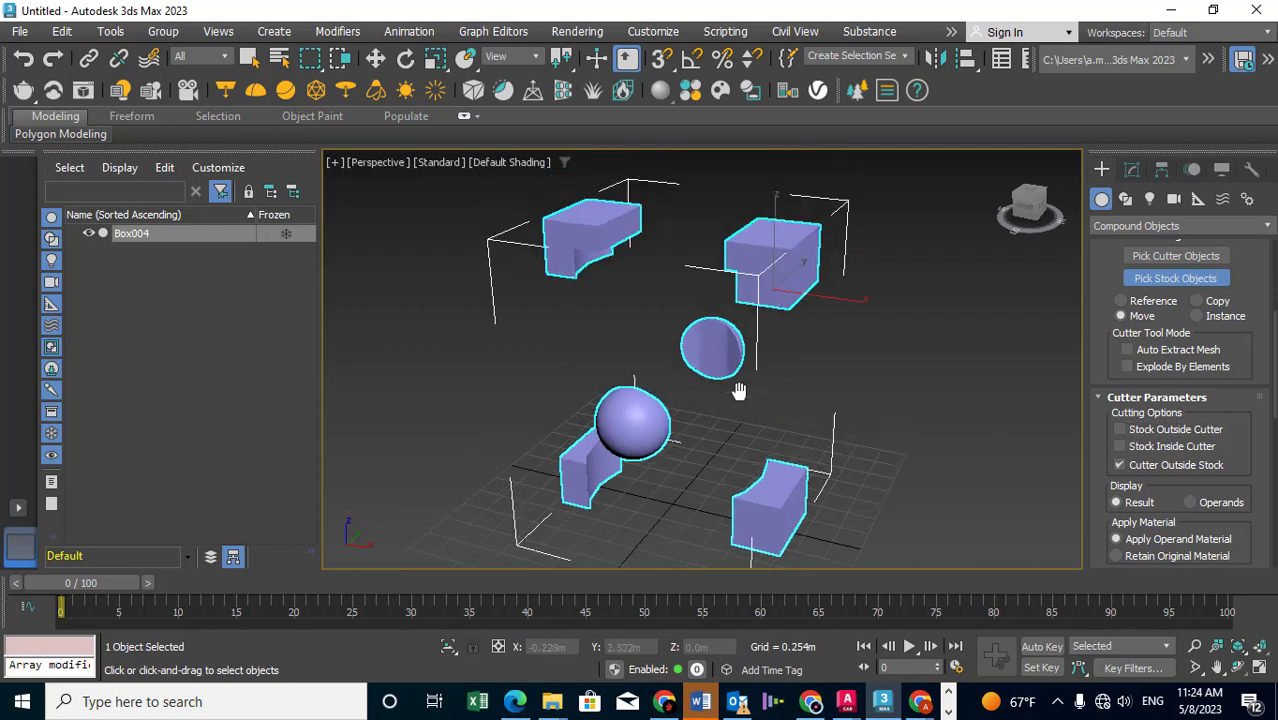
pyautogui.click(1121, 447)
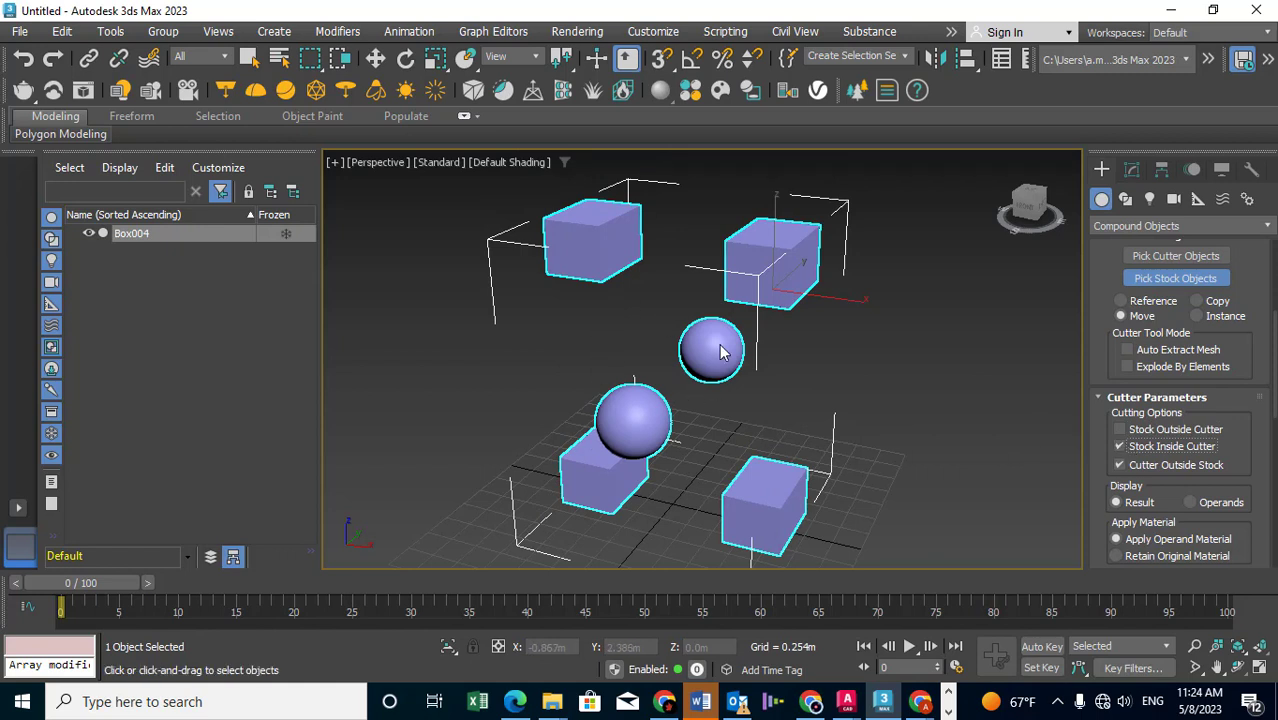
pyautogui.click(1128, 429)
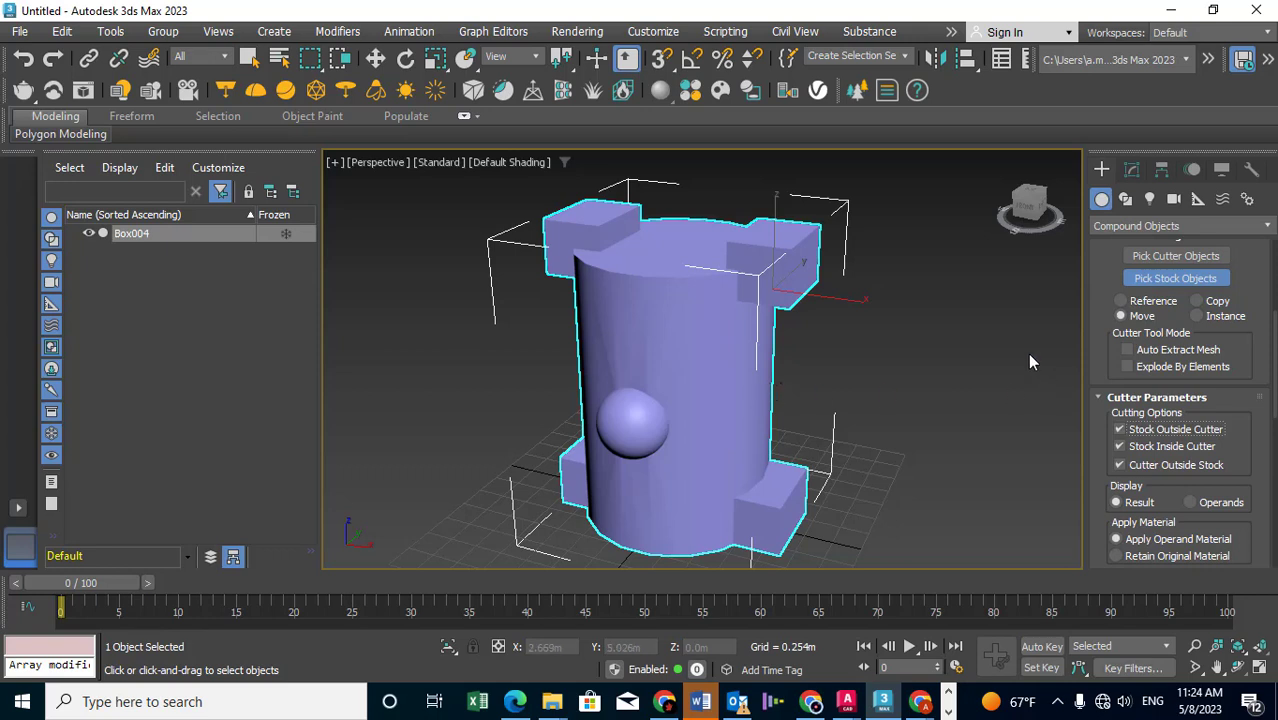
pyautogui.click(910, 356)
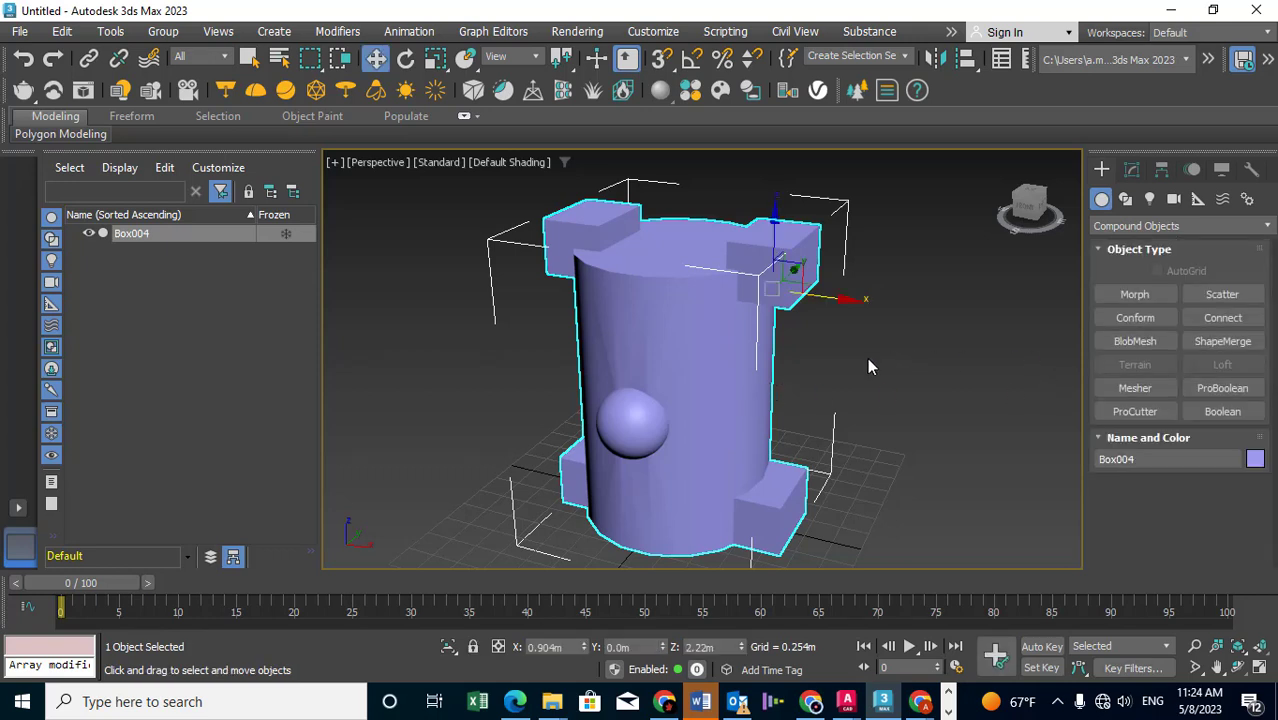
# Shift Box004 slightly along X and open it in the Modify panel.
pyautogui.click(707, 355)
pyautogui.scroll(-4, 707, 355)
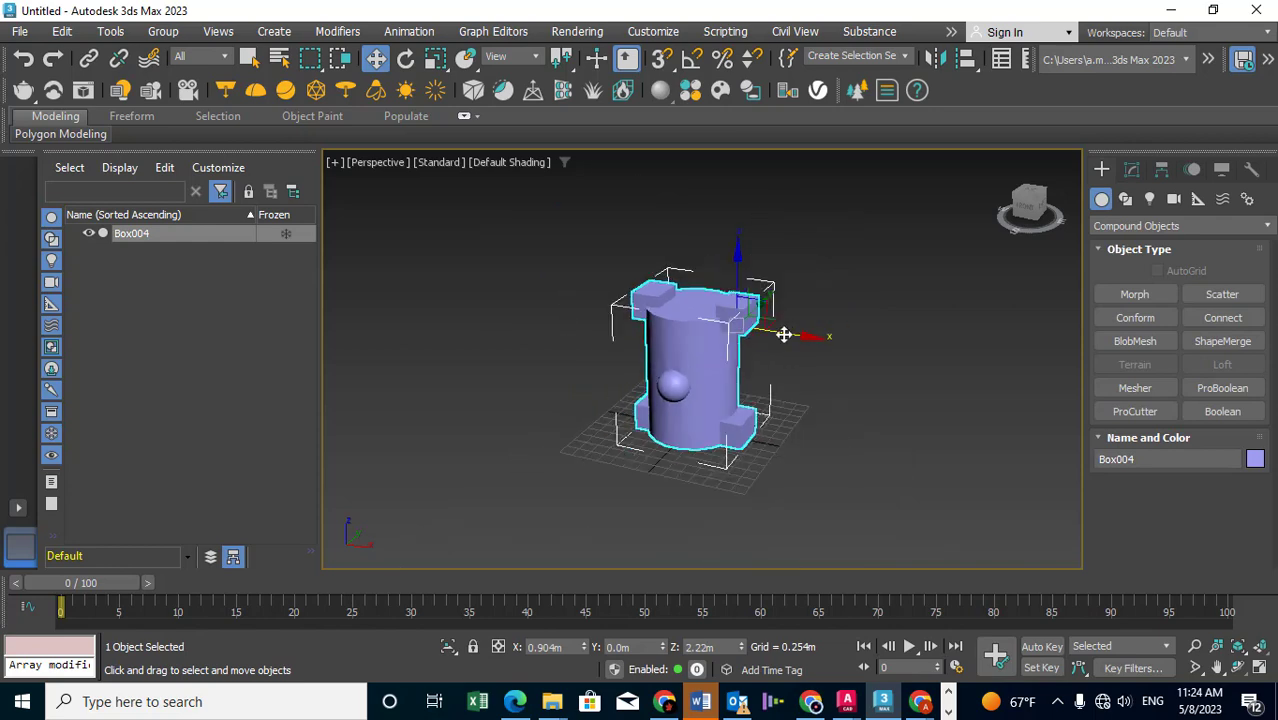
pyautogui.moveTo(783, 334)
pyautogui.mouseDown()
pyautogui.moveTo(788, 355)
pyautogui.moveTo(762, 354)
pyautogui.mouseUp()
pyautogui.scroll(2, 682, 352)
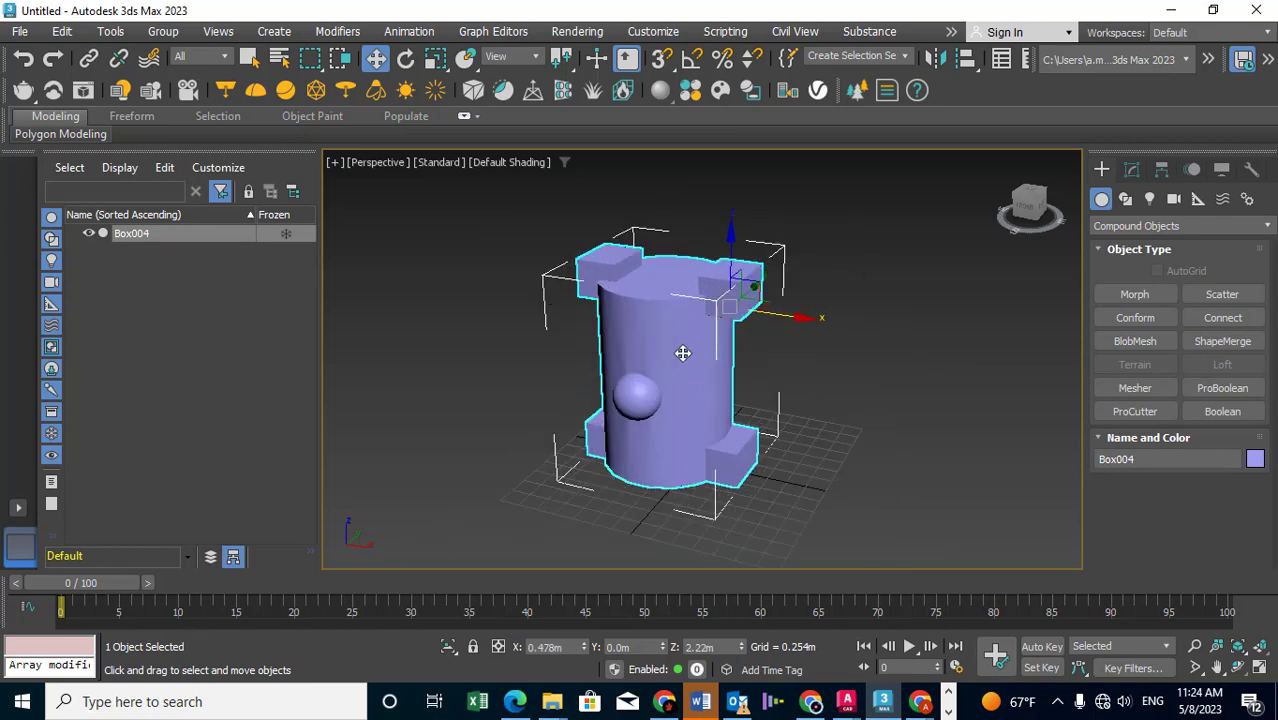
pyautogui.click(1131, 170)
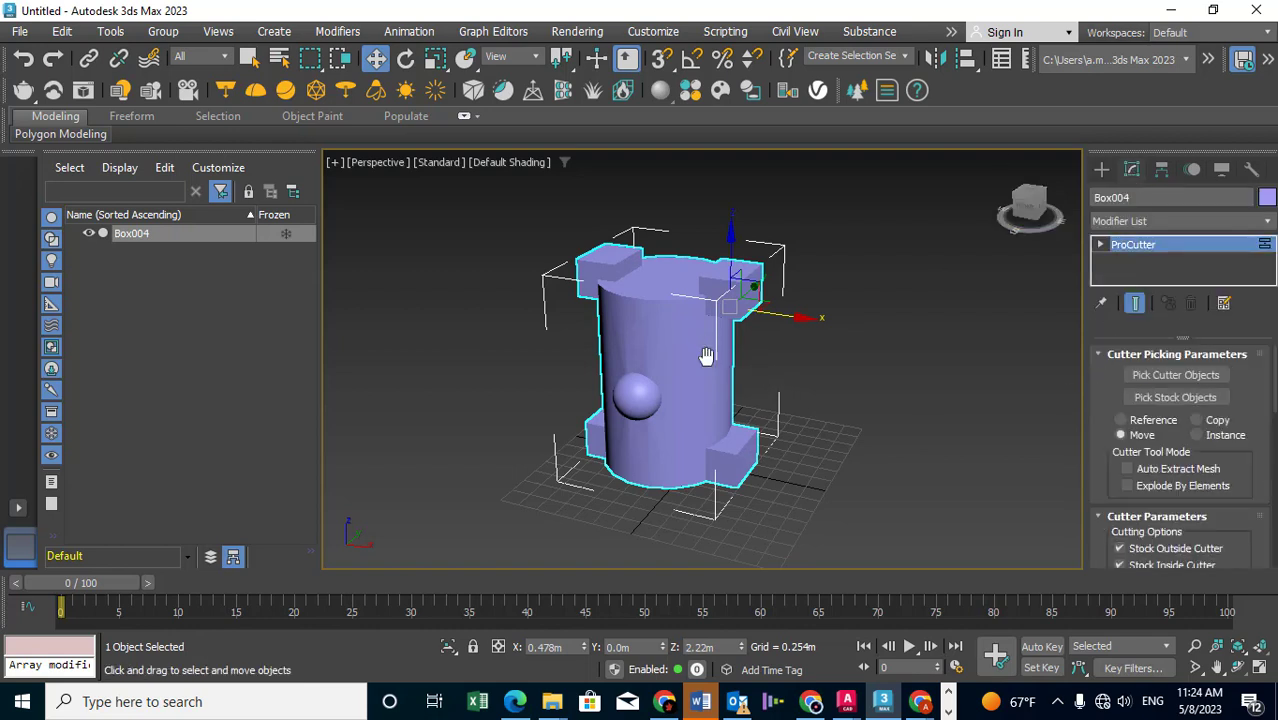
# Open ProCutter's Operands, try moving a cutter box, then undo the move.
pyautogui.moveTo(704, 353); pyautogui.dragTo(736, 366, button='middle')
pyautogui.scroll(1, 736, 370)
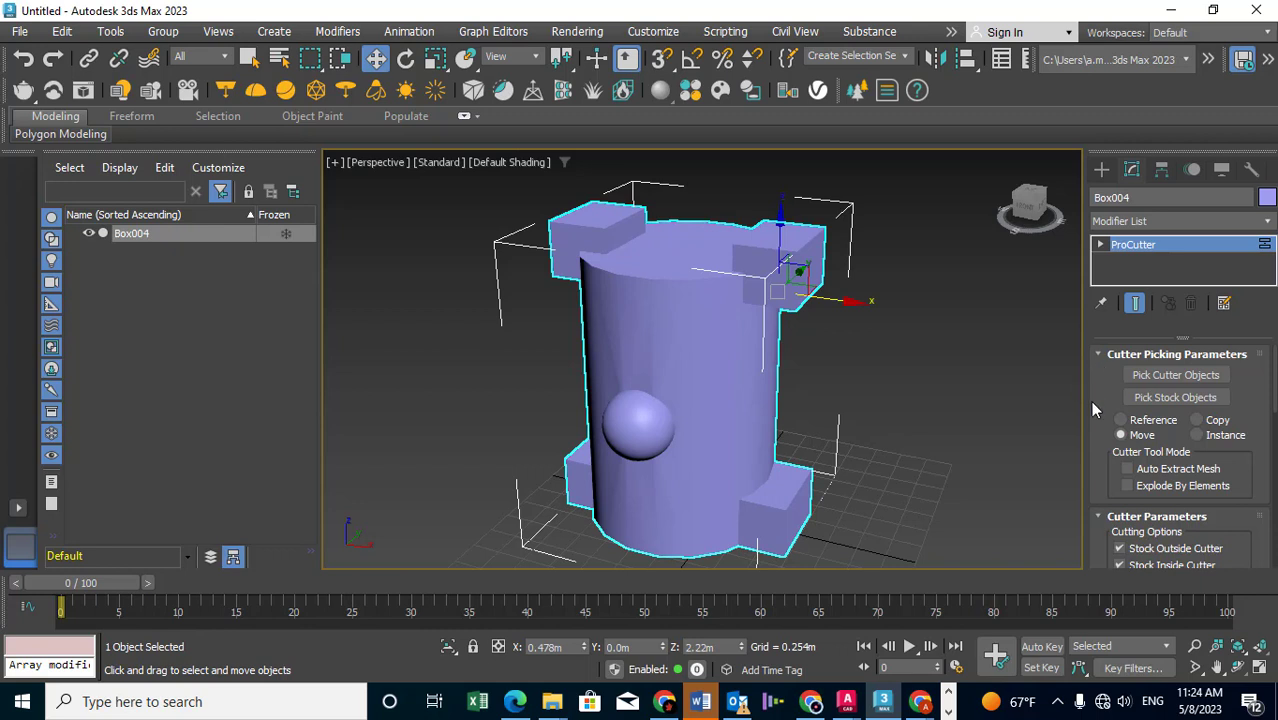
pyautogui.click(1100, 246)
pyautogui.click(1150, 263)
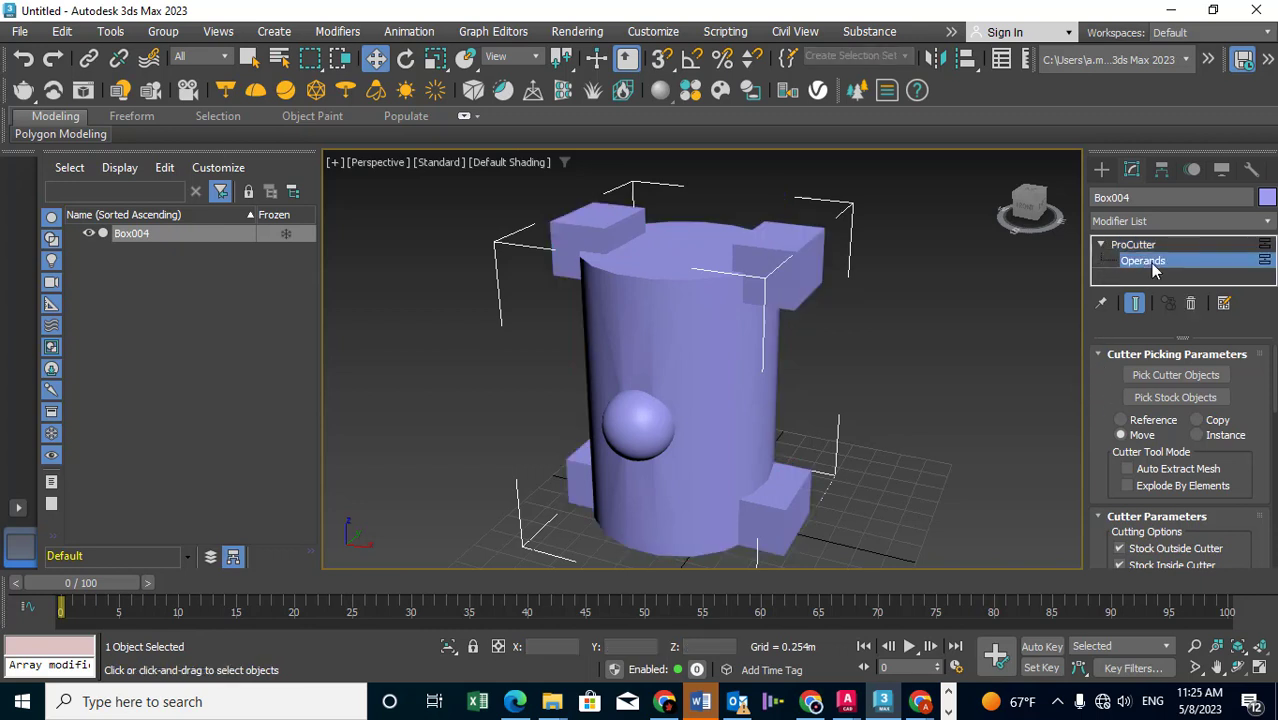
pyautogui.moveTo(800, 262); pyautogui.dragTo(903, 319)
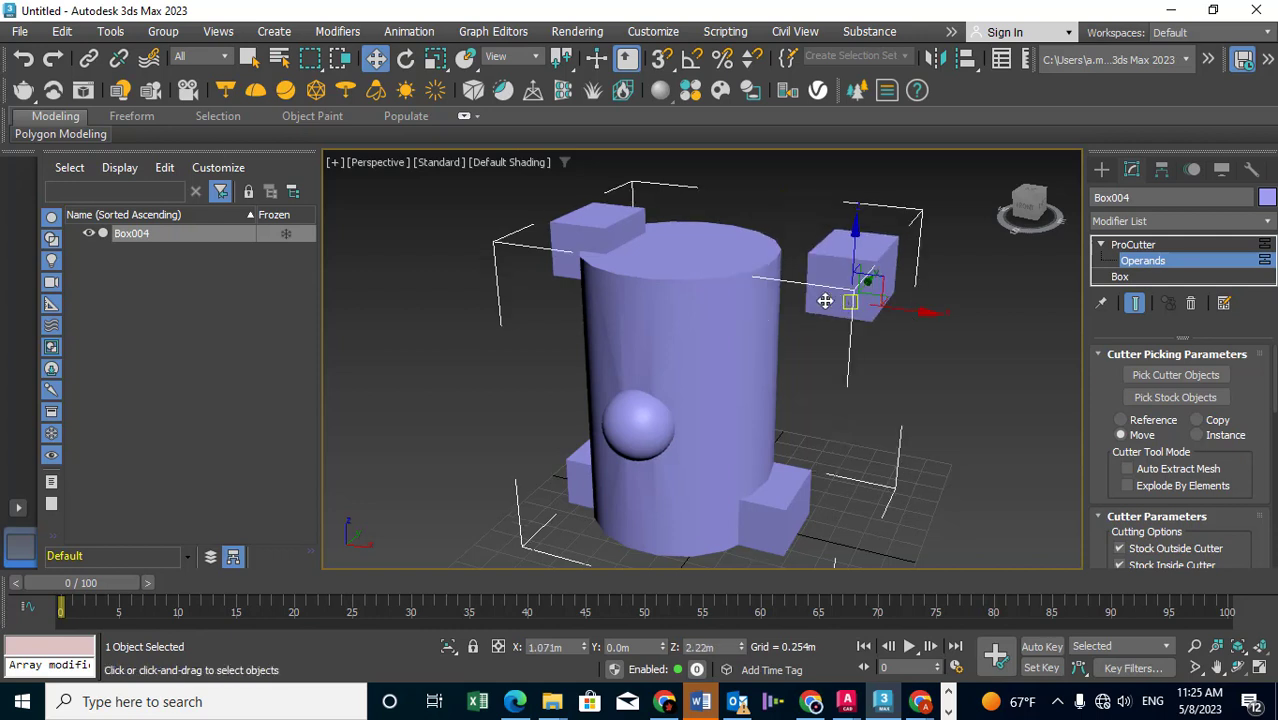
pyautogui.click(25, 62)
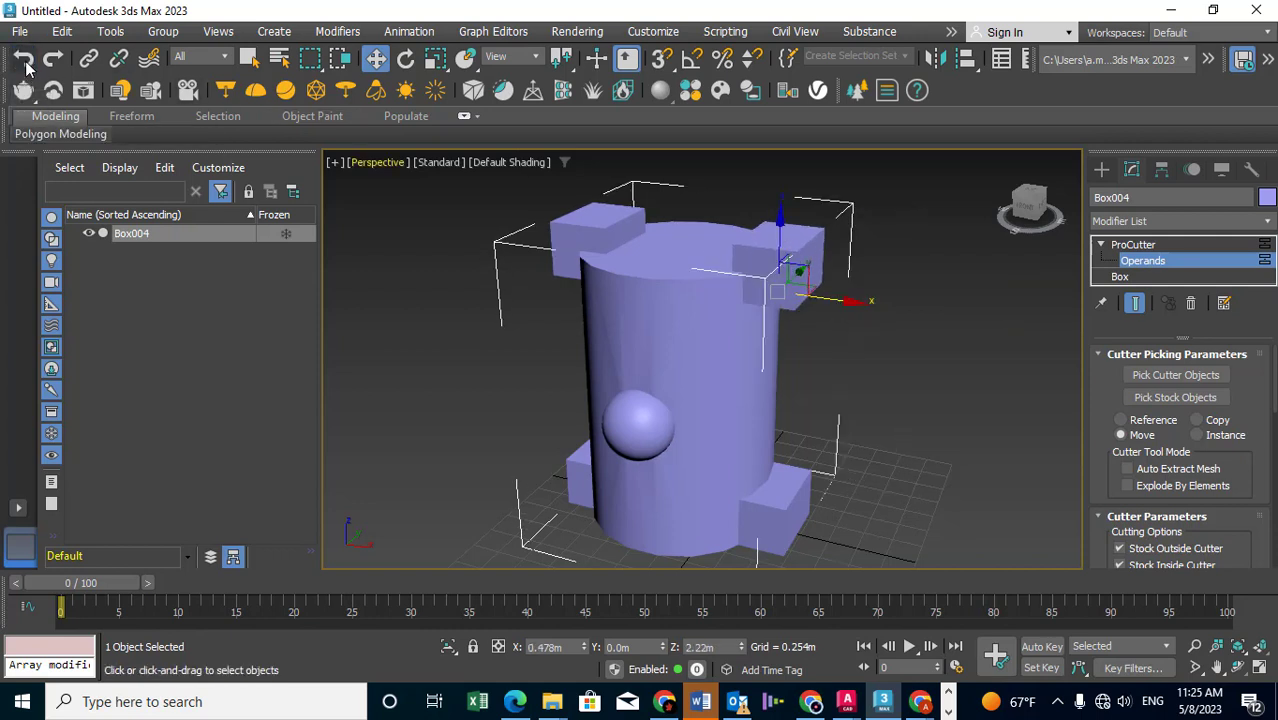
pyautogui.moveTo(762, 385); pyautogui.dragTo(705, 386, button='middle')
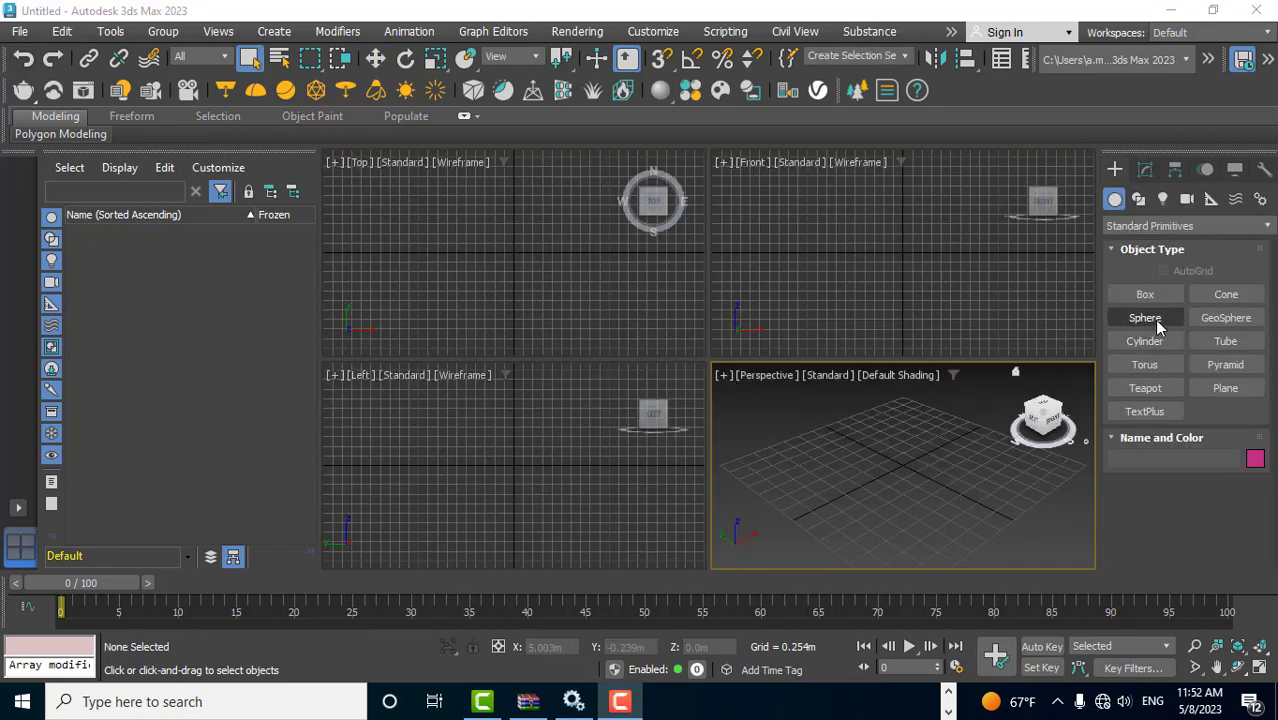
# Draw Sphere001 at the centre of the Top viewport.
pyautogui.click(1155, 320)
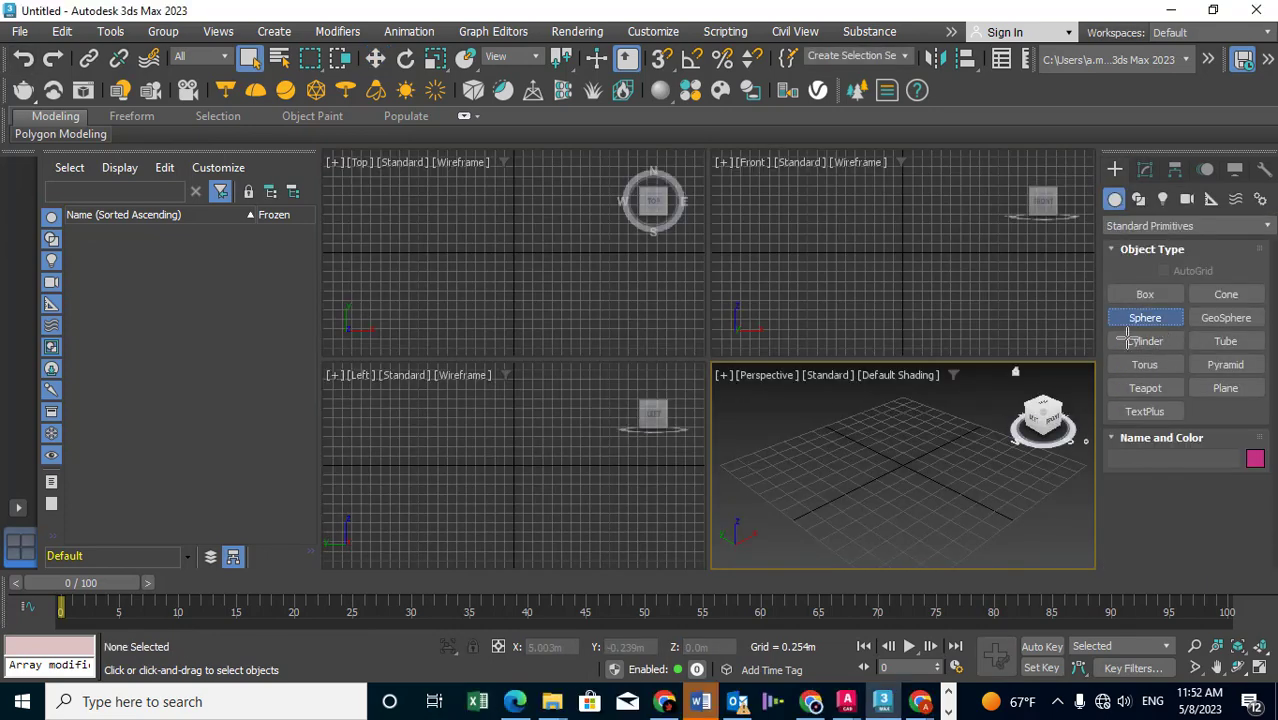
pyautogui.moveTo(512, 249); pyautogui.dragTo(560, 292)
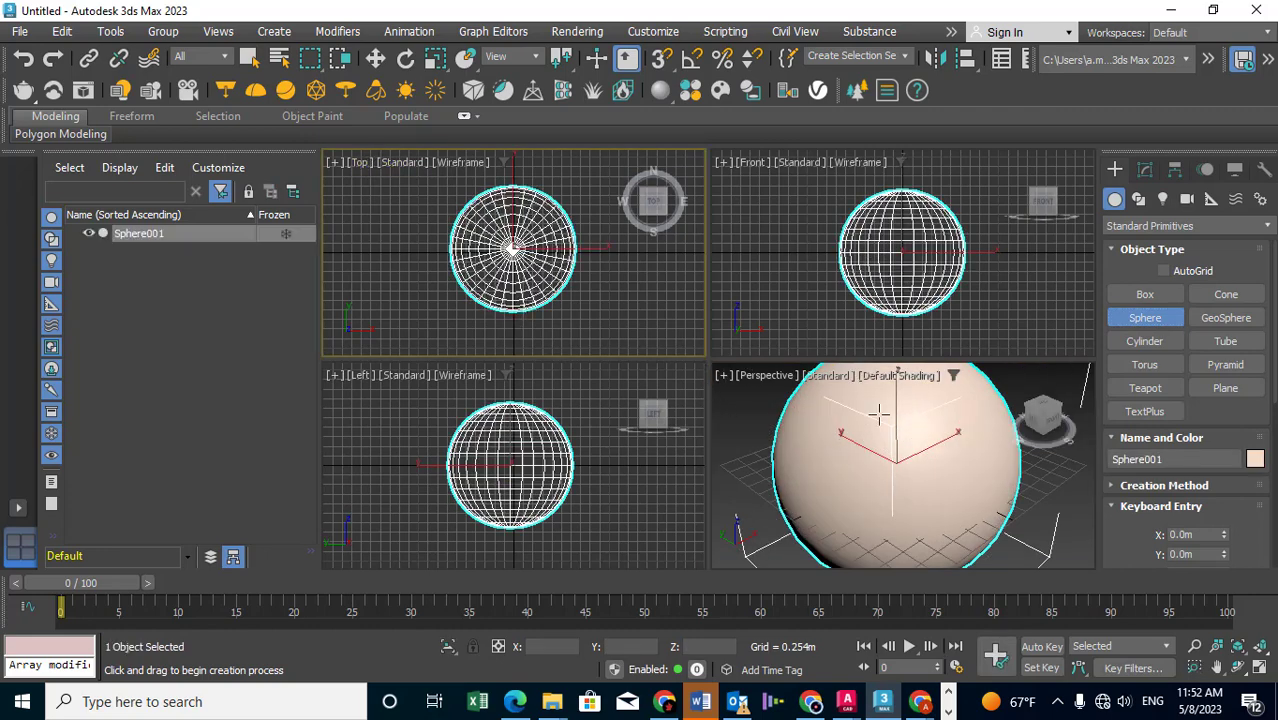
pyautogui.click(920, 240)
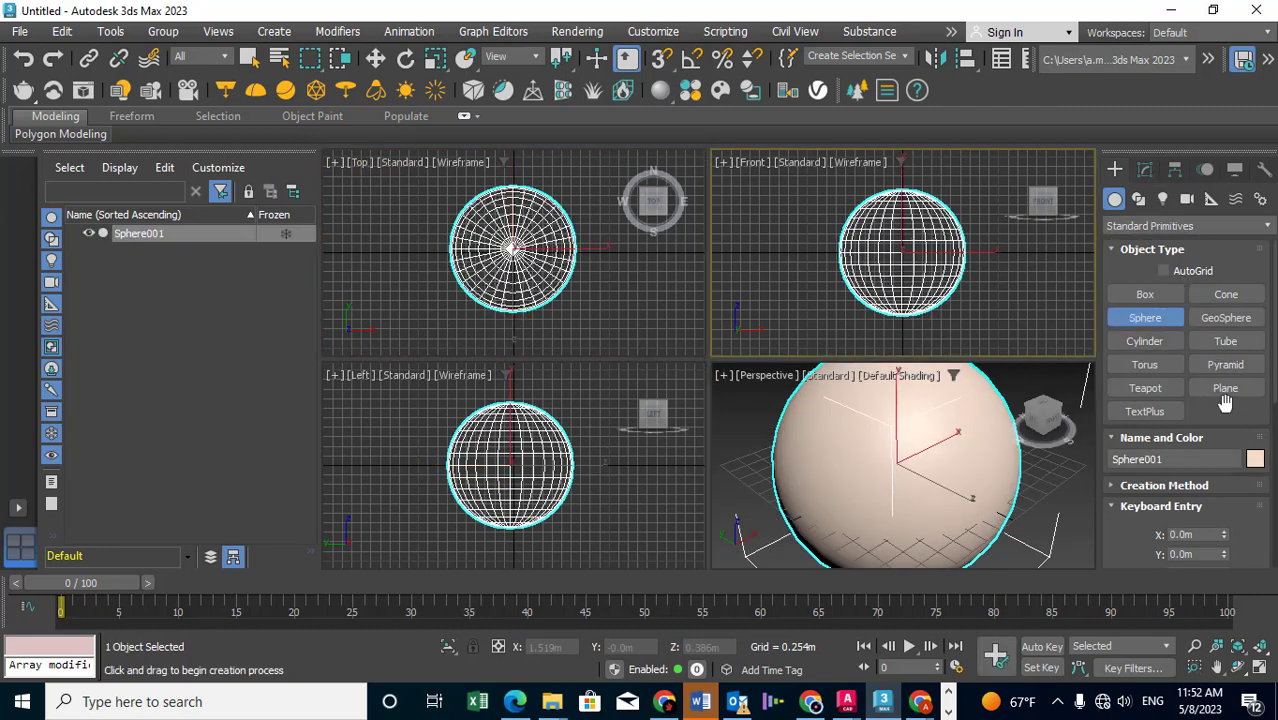
# Draw Plane001 upright in the Front viewport, larger than the sphere.
pyautogui.click(1225, 388)
pyautogui.moveTo(939, 305); pyautogui.dragTo(889, 315, button='middle')
pyautogui.scroll(-3, 889, 315)
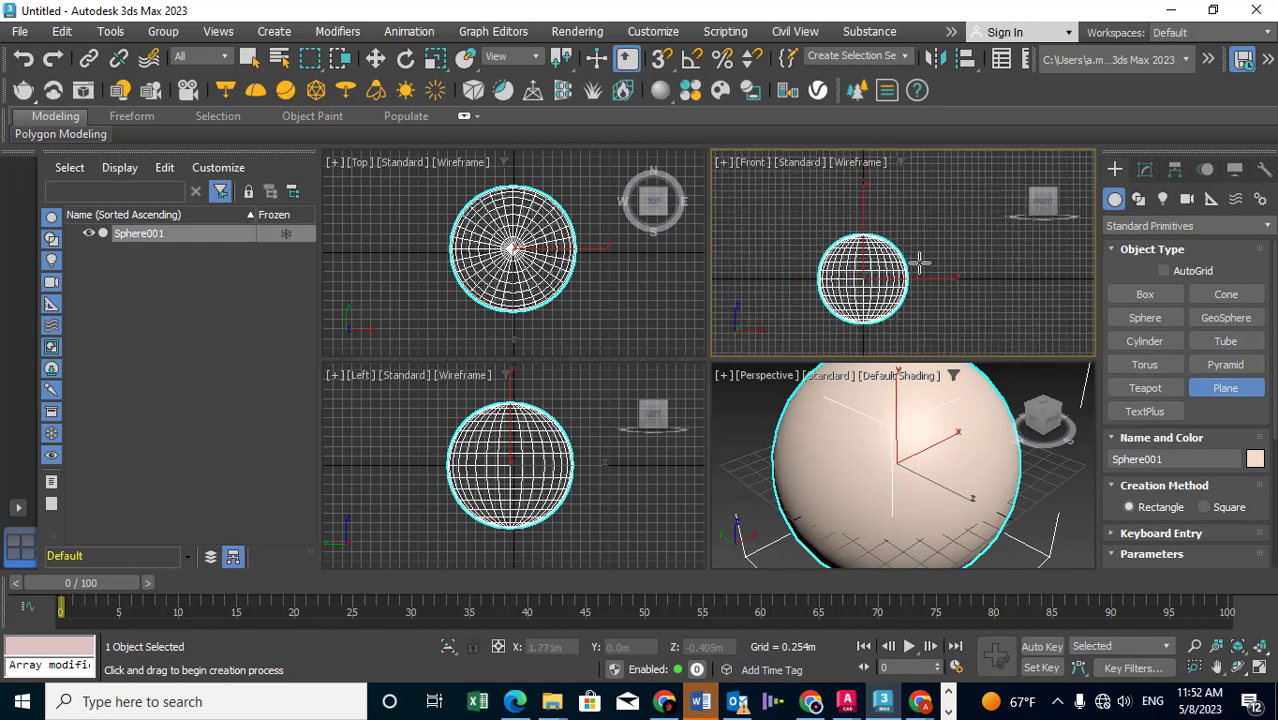
pyautogui.moveTo(823, 319); pyautogui.dragTo(801, 337)
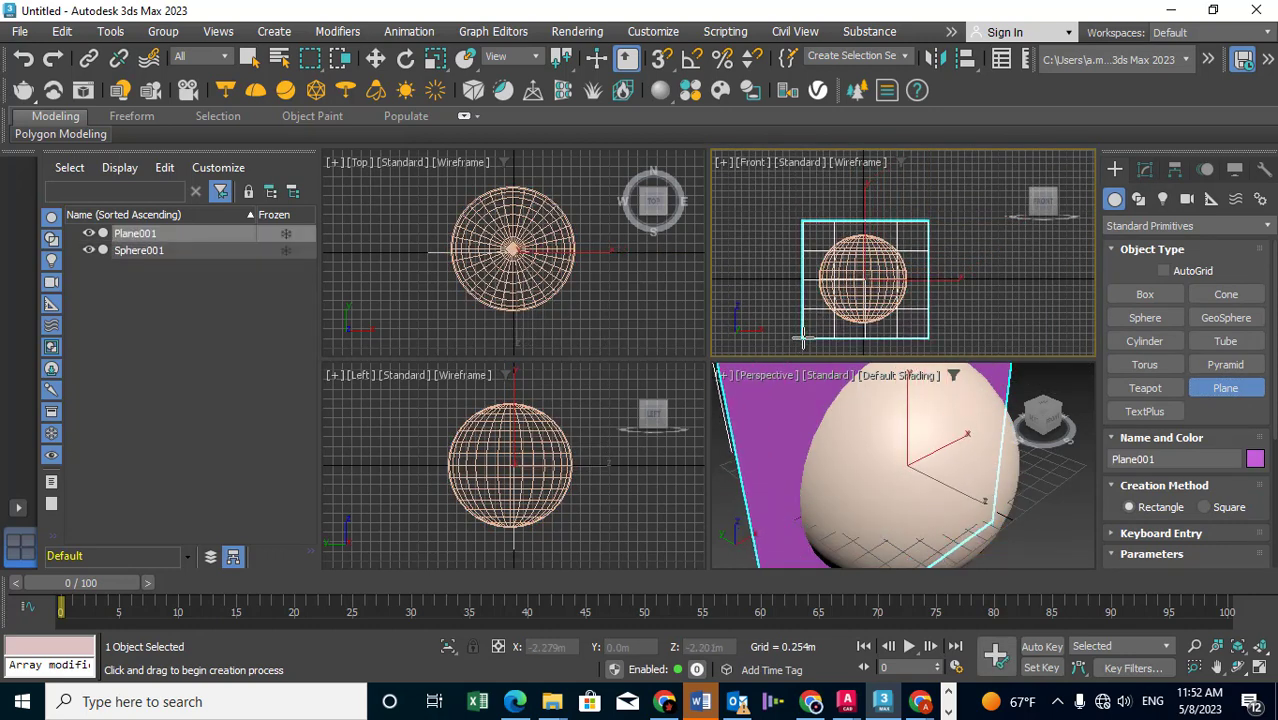
pyautogui.rightClick(521, 224)
pyautogui.rightClick(548, 248)
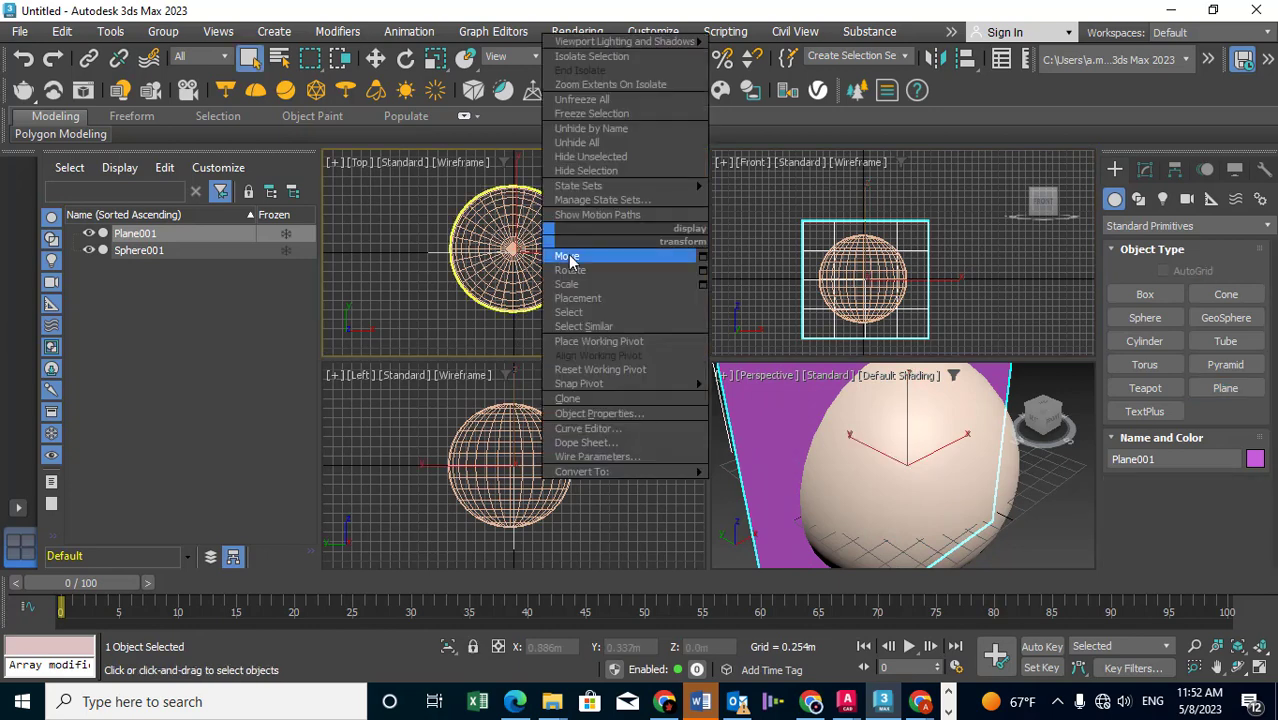
pyautogui.click(568, 254)
pyautogui.rightClick(572, 260)
# Centre Plane001 on the sphere with small X and Y moves.
pyautogui.click(593, 277)
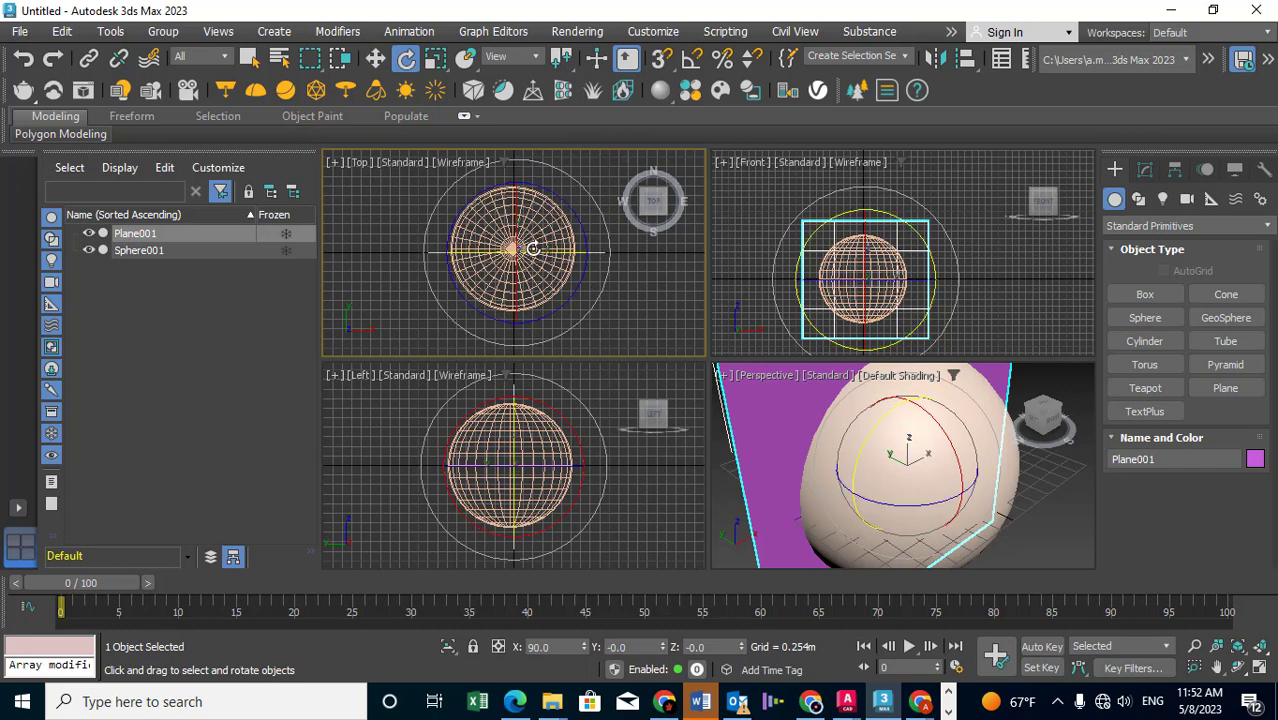
pyautogui.moveTo(533, 248); pyautogui.dragTo(535, 262, button='middle')
pyautogui.rightClick(563, 246)
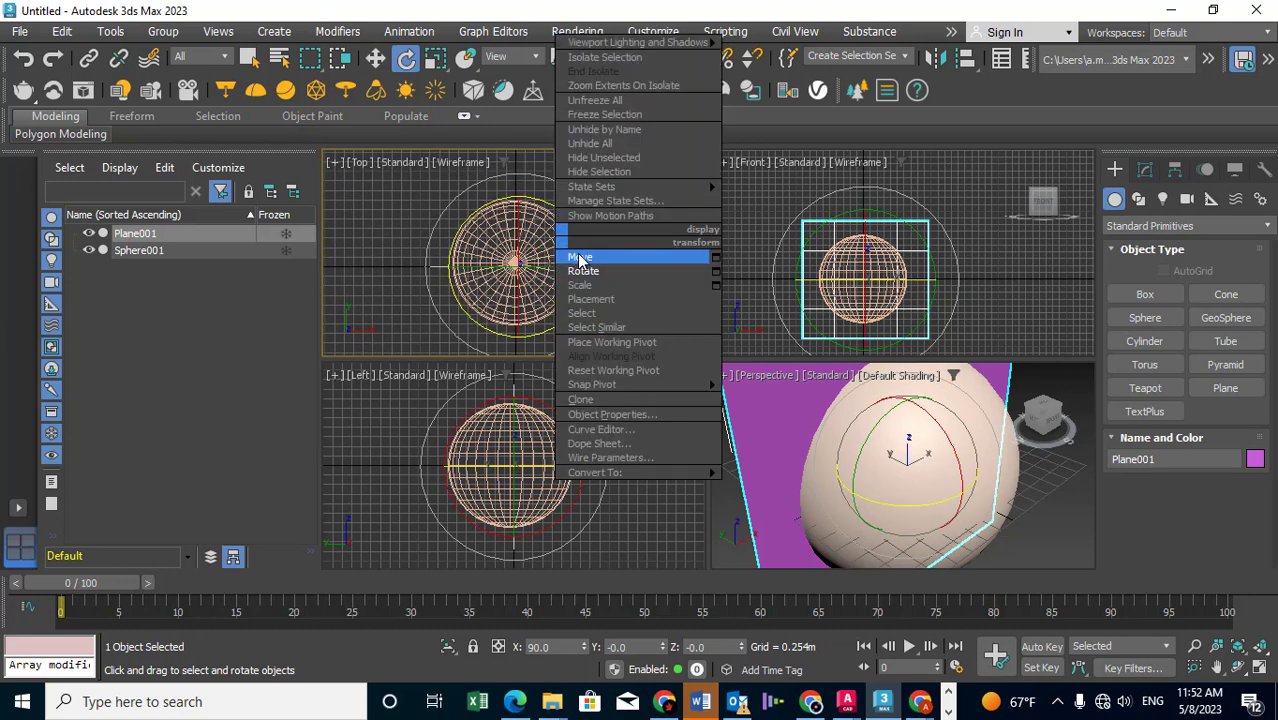
pyautogui.click(585, 255)
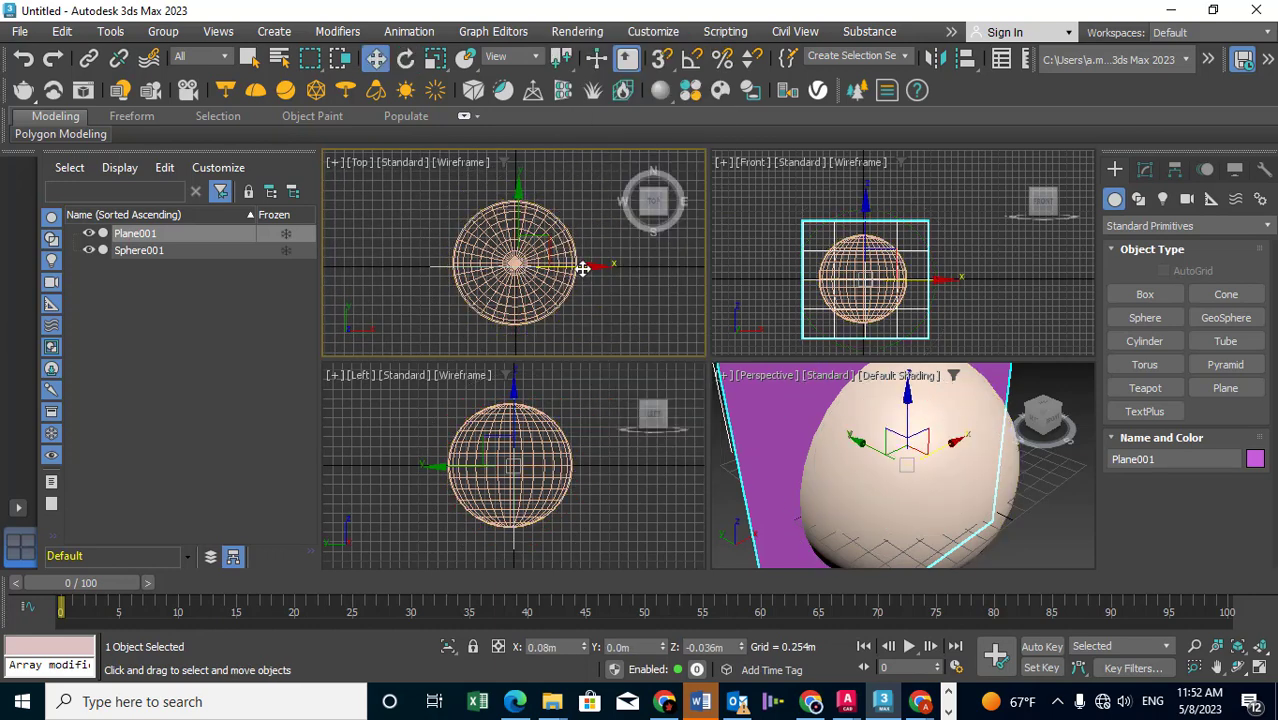
pyautogui.moveTo(583, 268); pyautogui.dragTo(577, 266)
pyautogui.moveTo(516, 225); pyautogui.dragTo(518, 222)
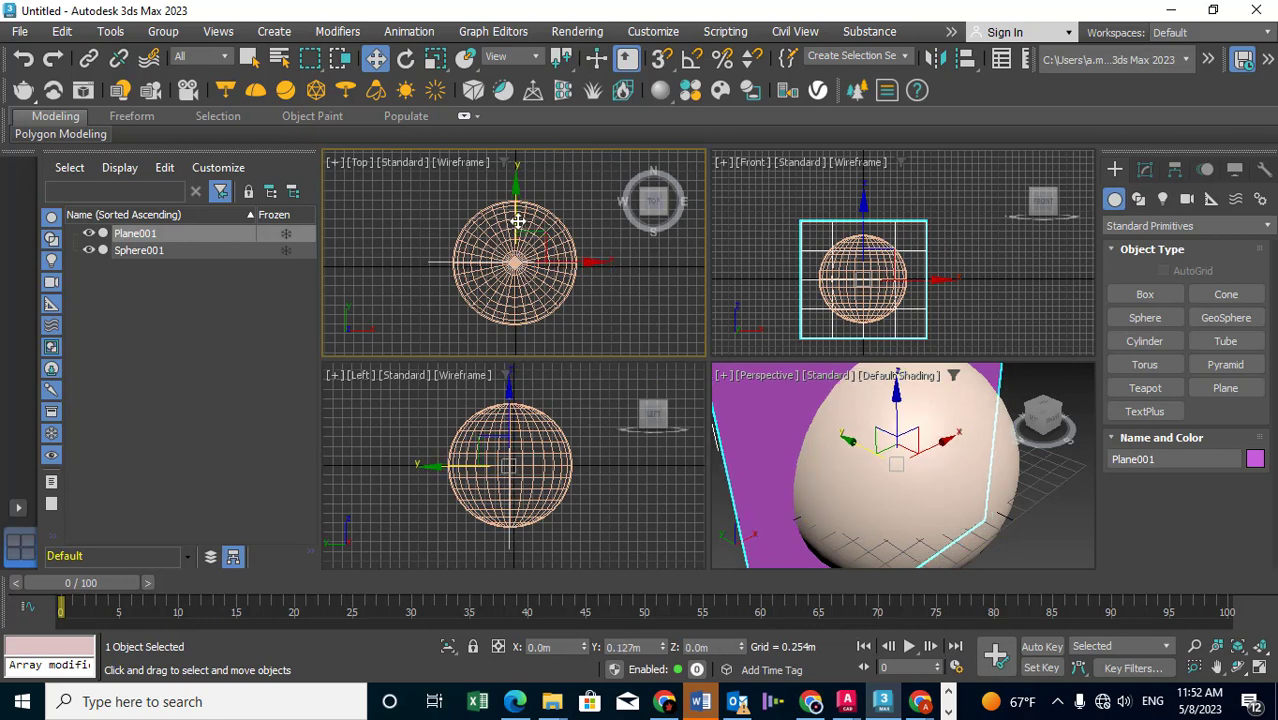
# Shift-rotate Plane001 about Z to make three rotated copies, Plane002–Plane004.
pyautogui.rightClick(518, 220)
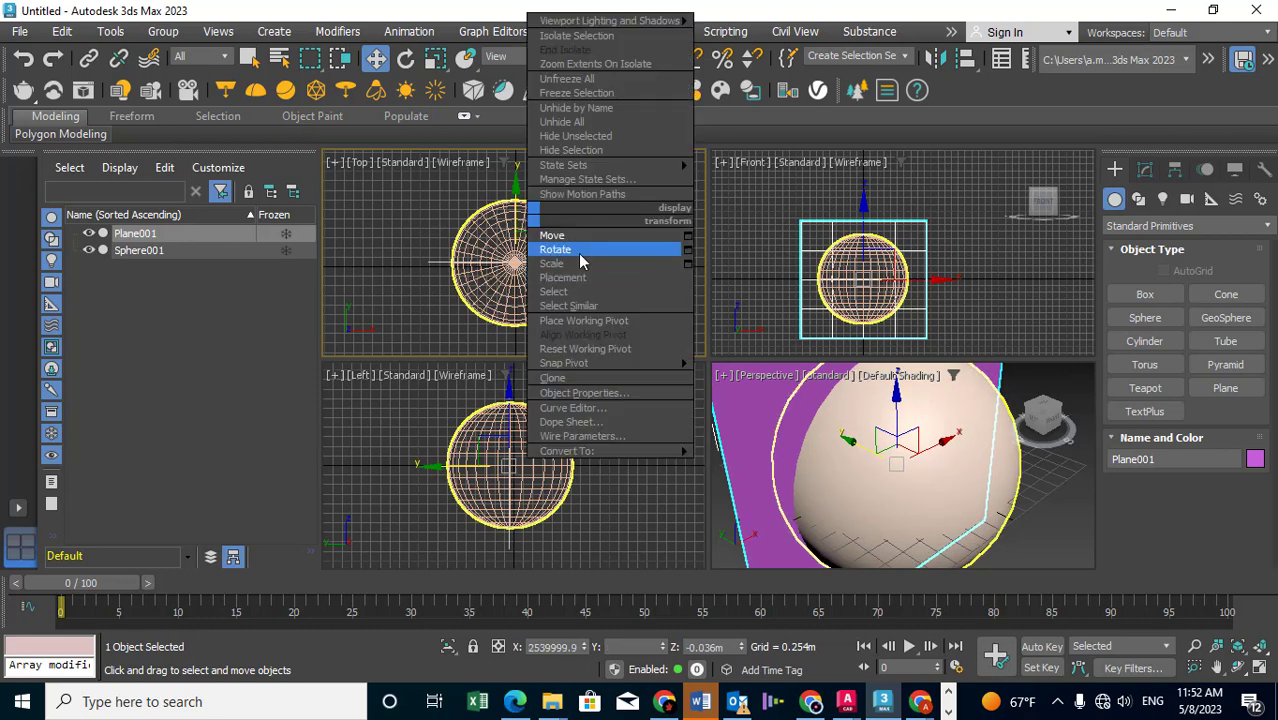
pyautogui.click(610, 245)
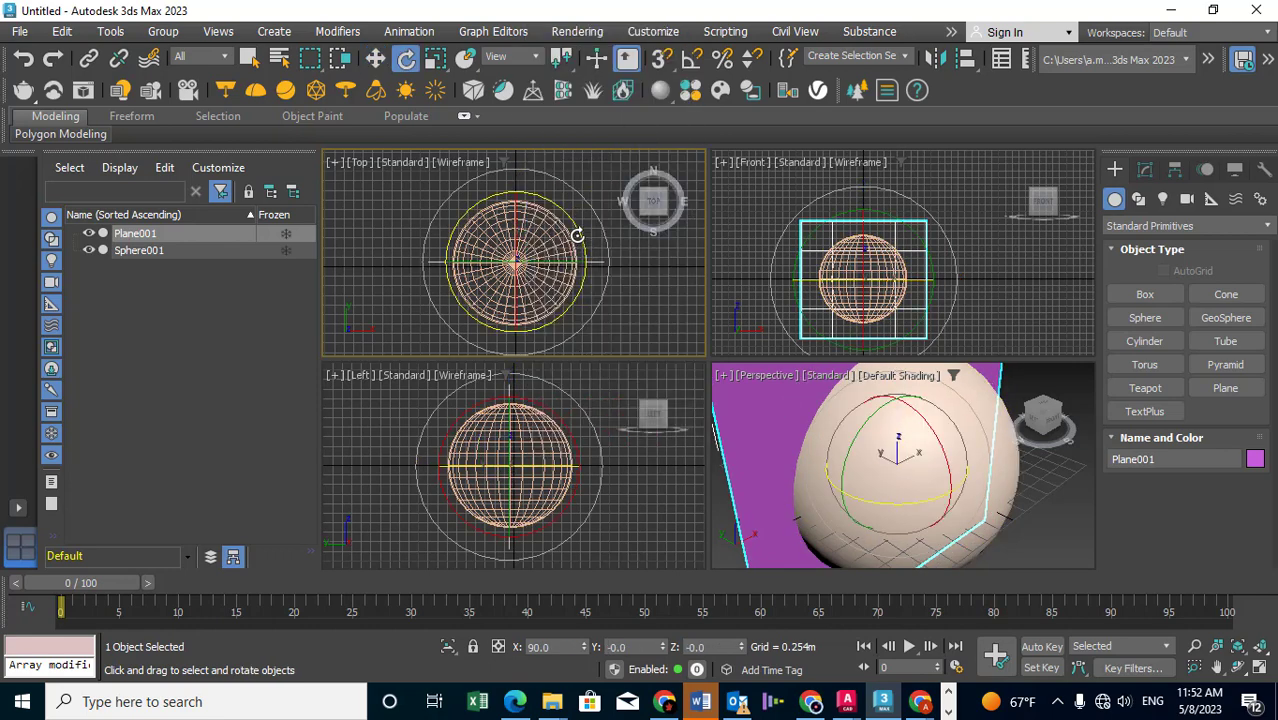
pyautogui.keyDown('shift'); pyautogui.moveTo(580, 240); pyautogui.dragTo(580, 319); pyautogui.keyUp('shift')
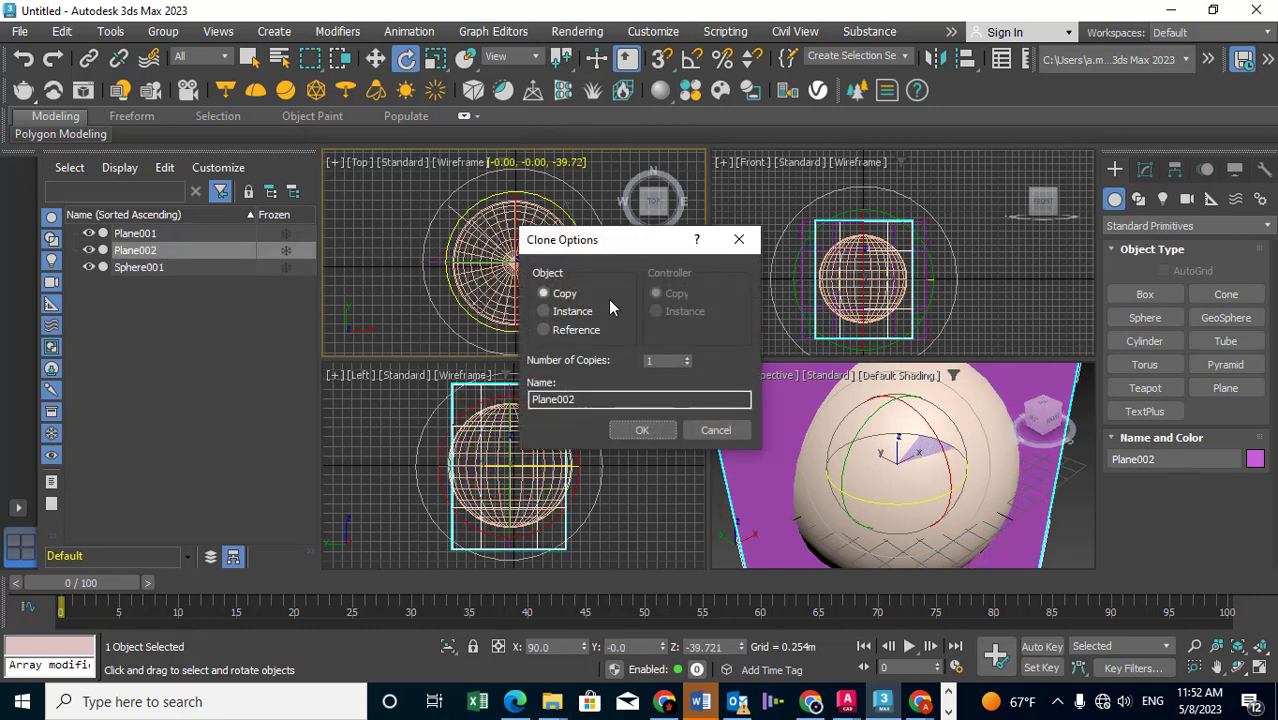
pyautogui.click(686, 356)
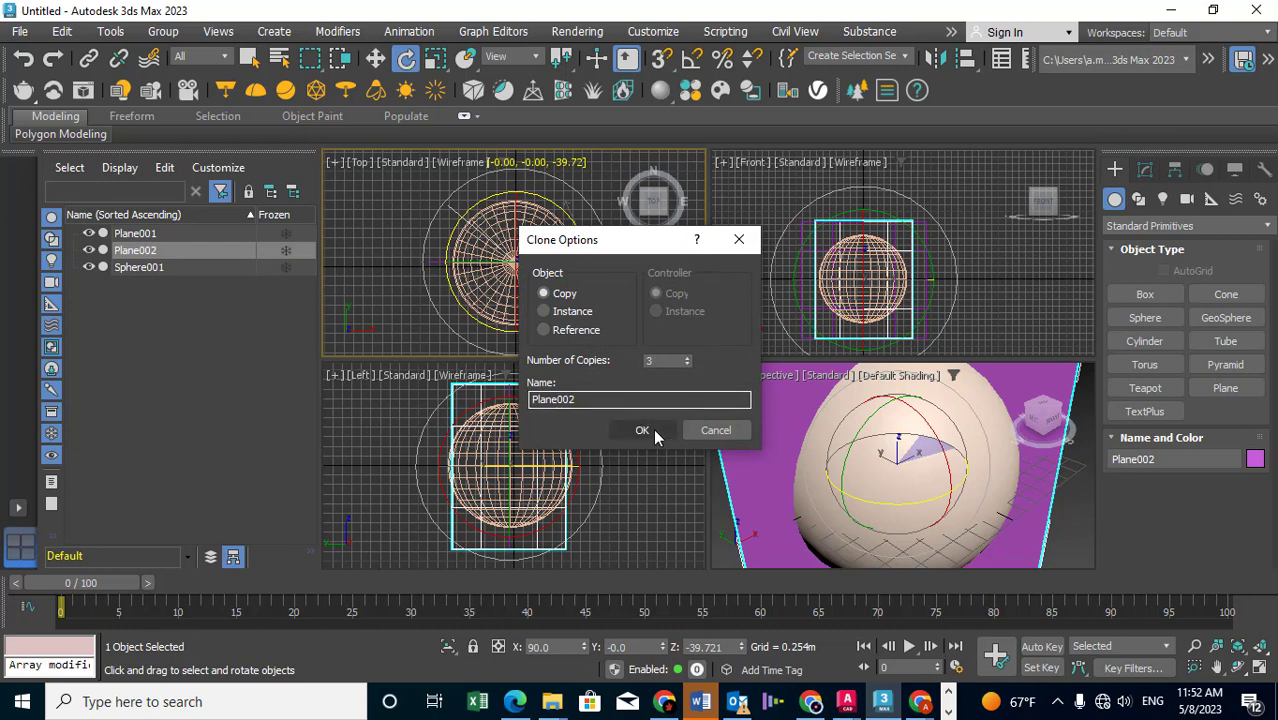
pyautogui.click(642, 430)
pyautogui.scroll(-5, 850, 455)
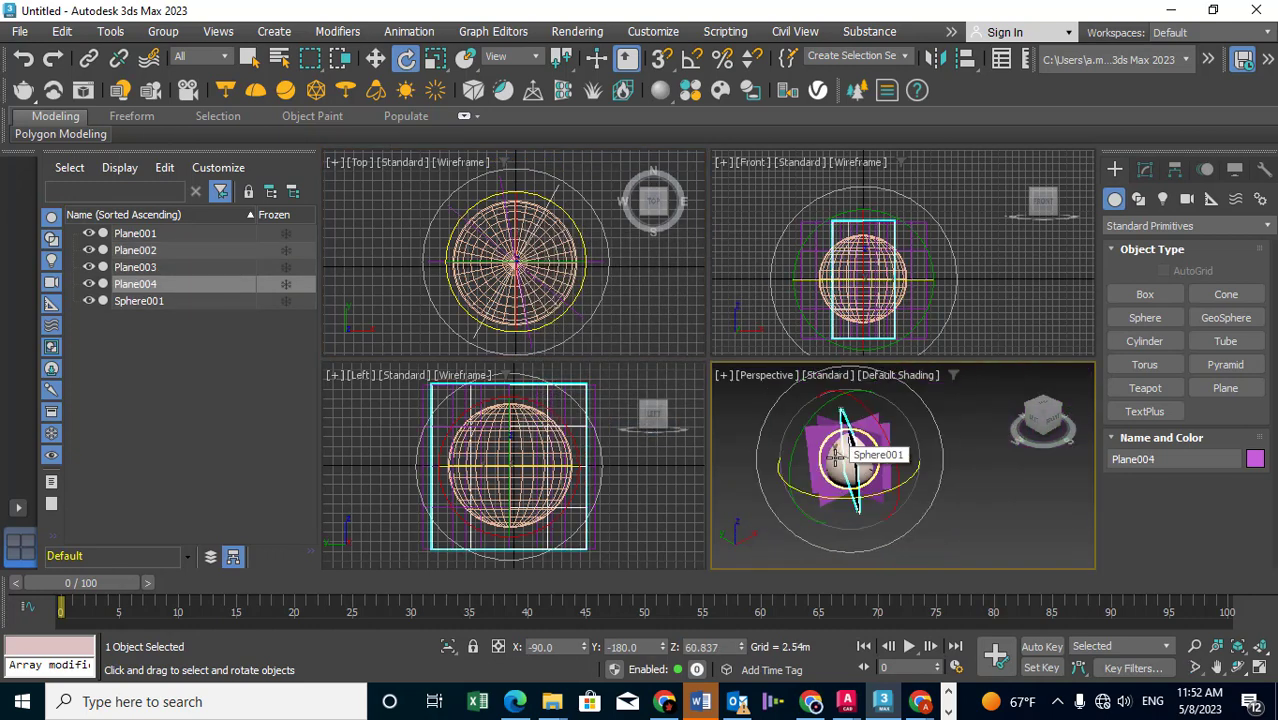
# Maximize the Perspective view and select Plane003, checking its size parameters.
pyautogui.hotkey('alt', 'w')
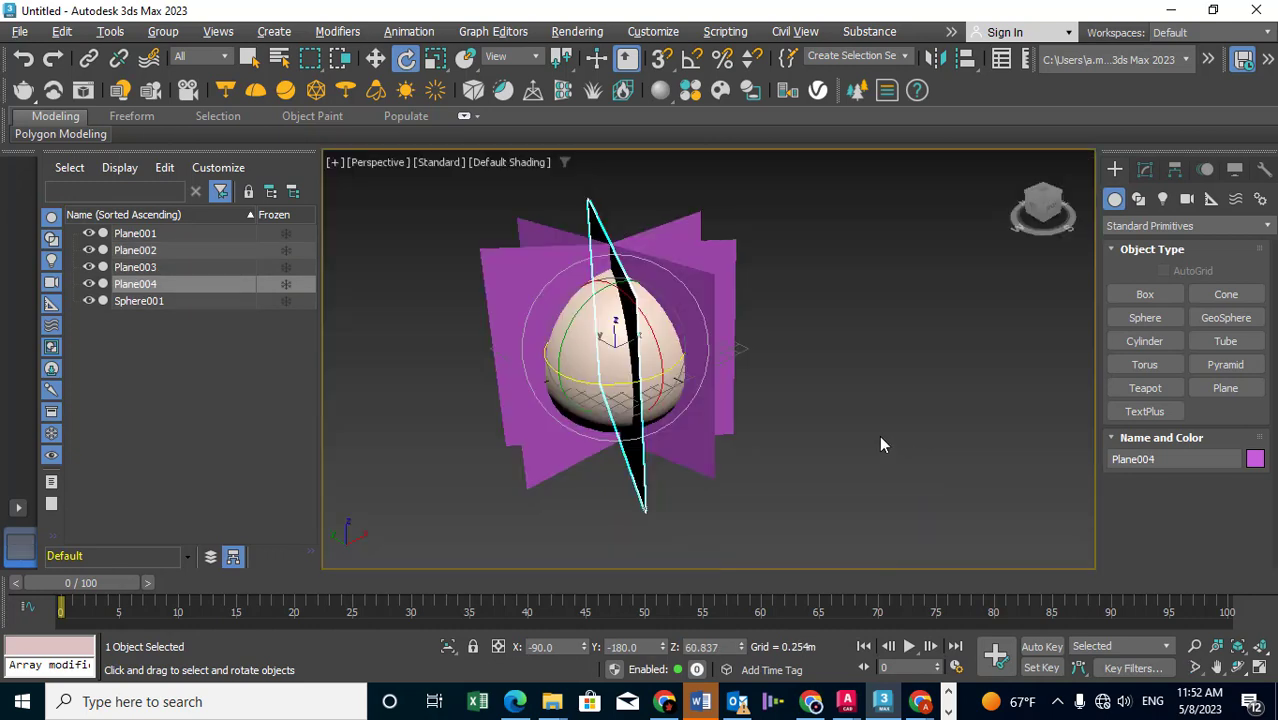
pyautogui.click(800, 399)
pyautogui.click(759, 347)
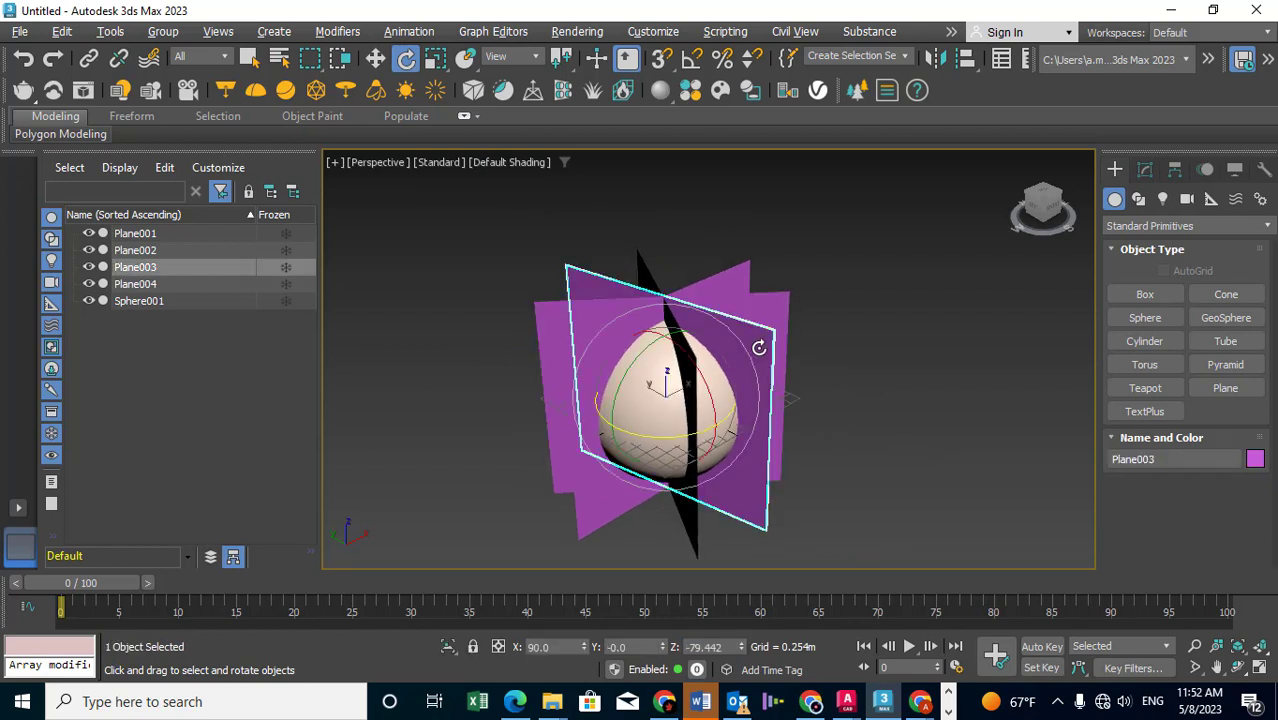
pyautogui.click(1146, 171)
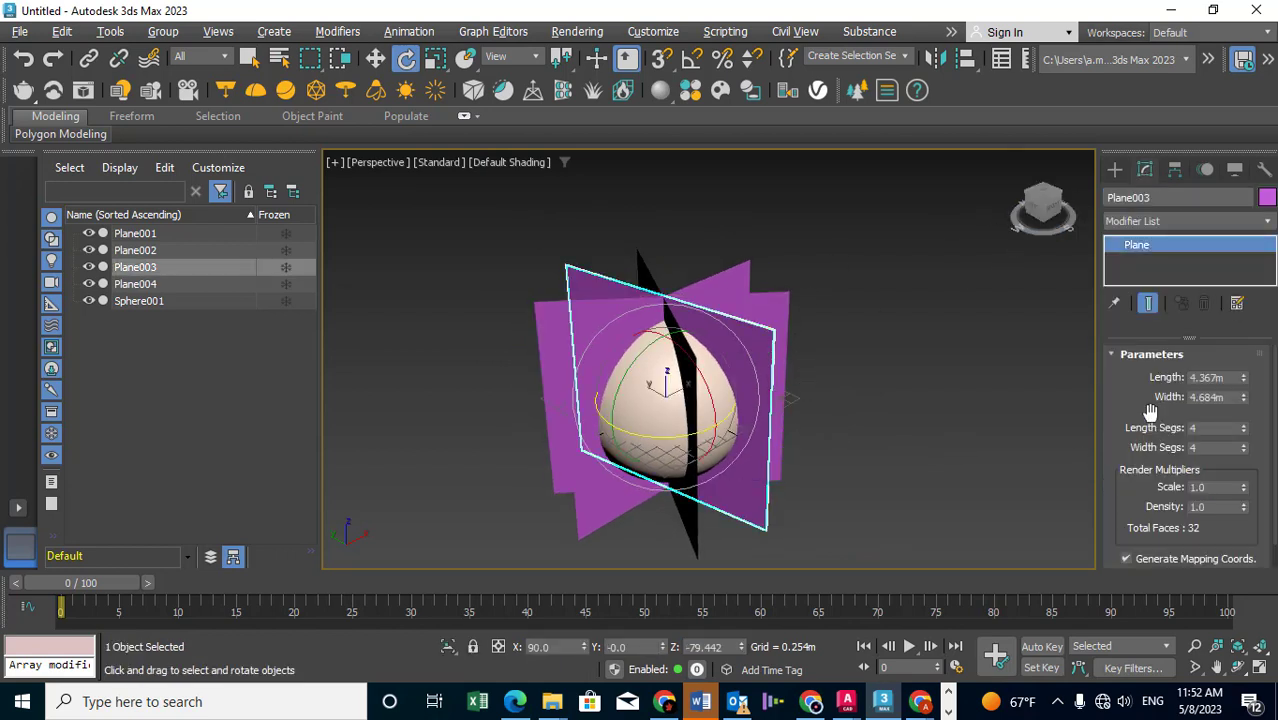
pyautogui.click(1114, 170)
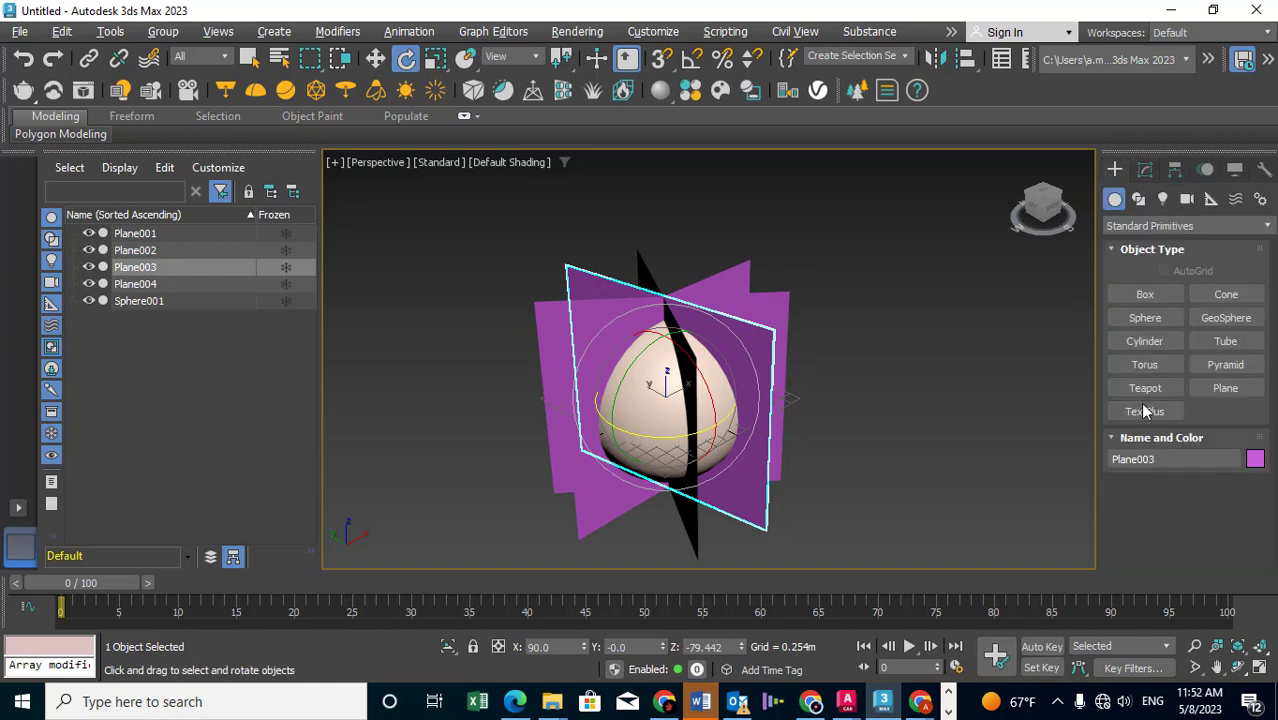
# Make Plane003 a ProCutter with Auto Extract Mesh, Explode By Elements and Stock Inside Cutter on.
pyautogui.click(1128, 230)
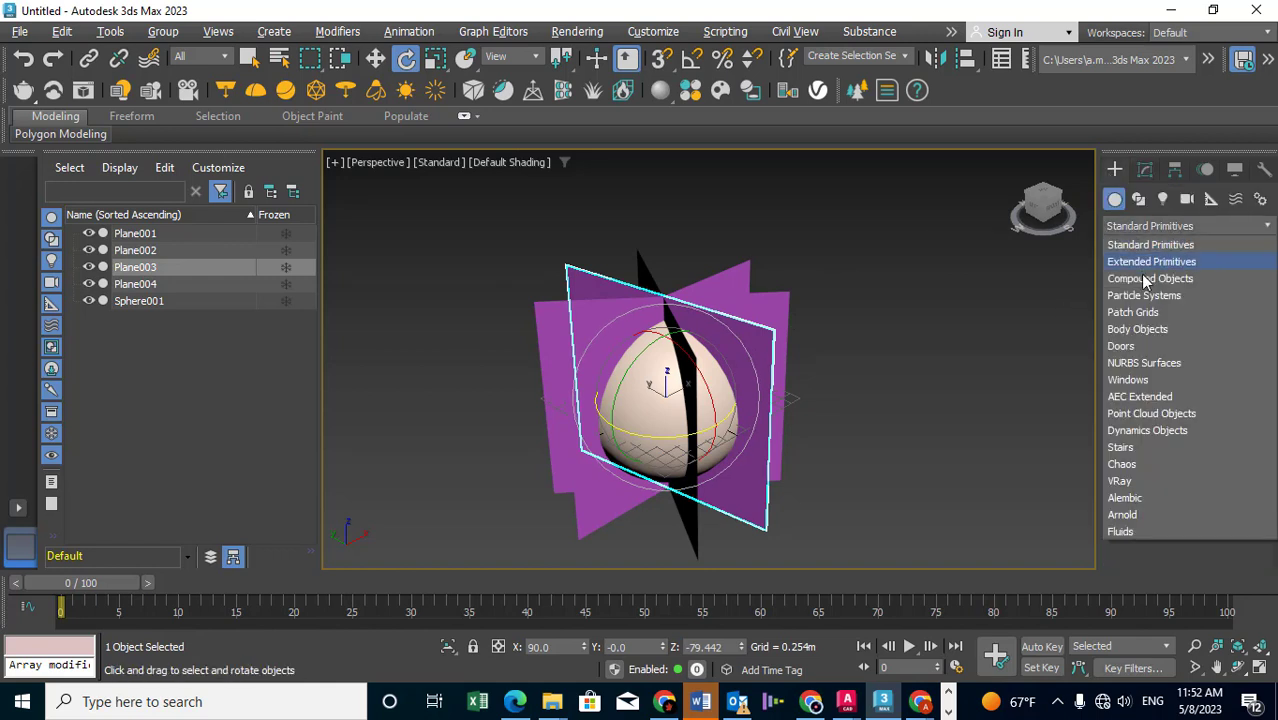
pyautogui.press('Escape')
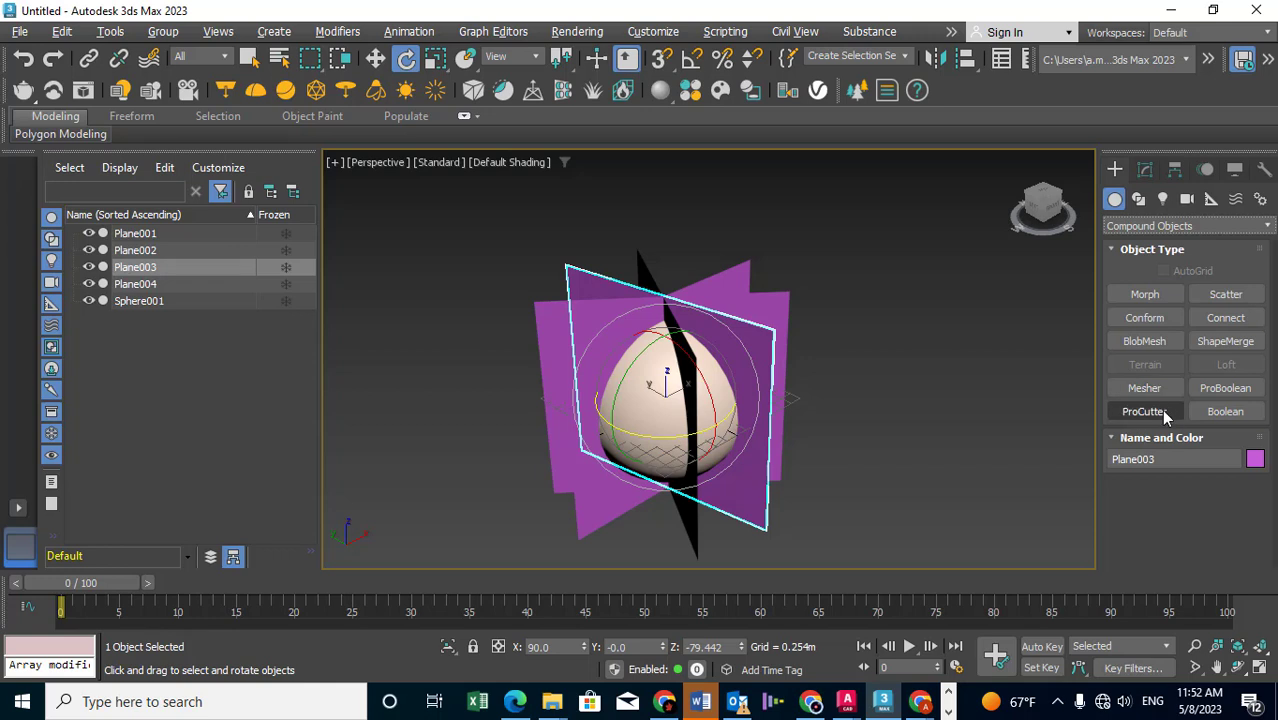
pyautogui.click(1160, 412)
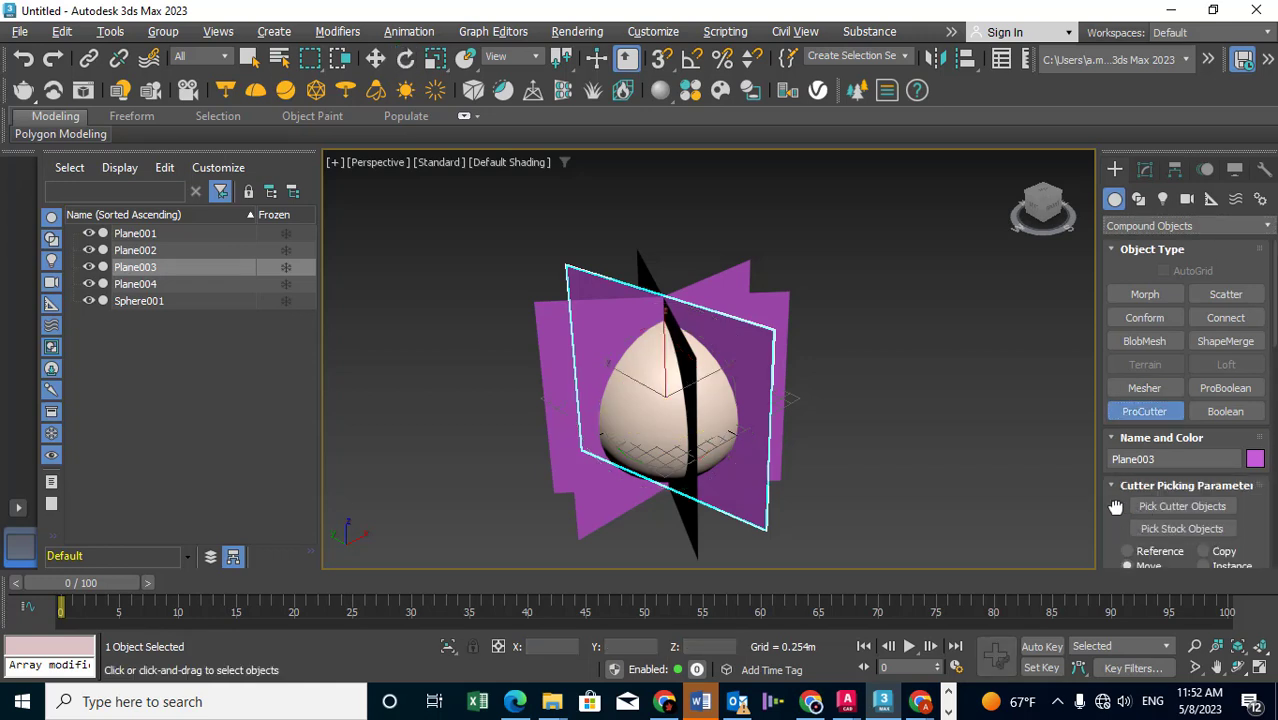
pyautogui.moveTo(1115, 507); pyautogui.dragTo(1119, 370)
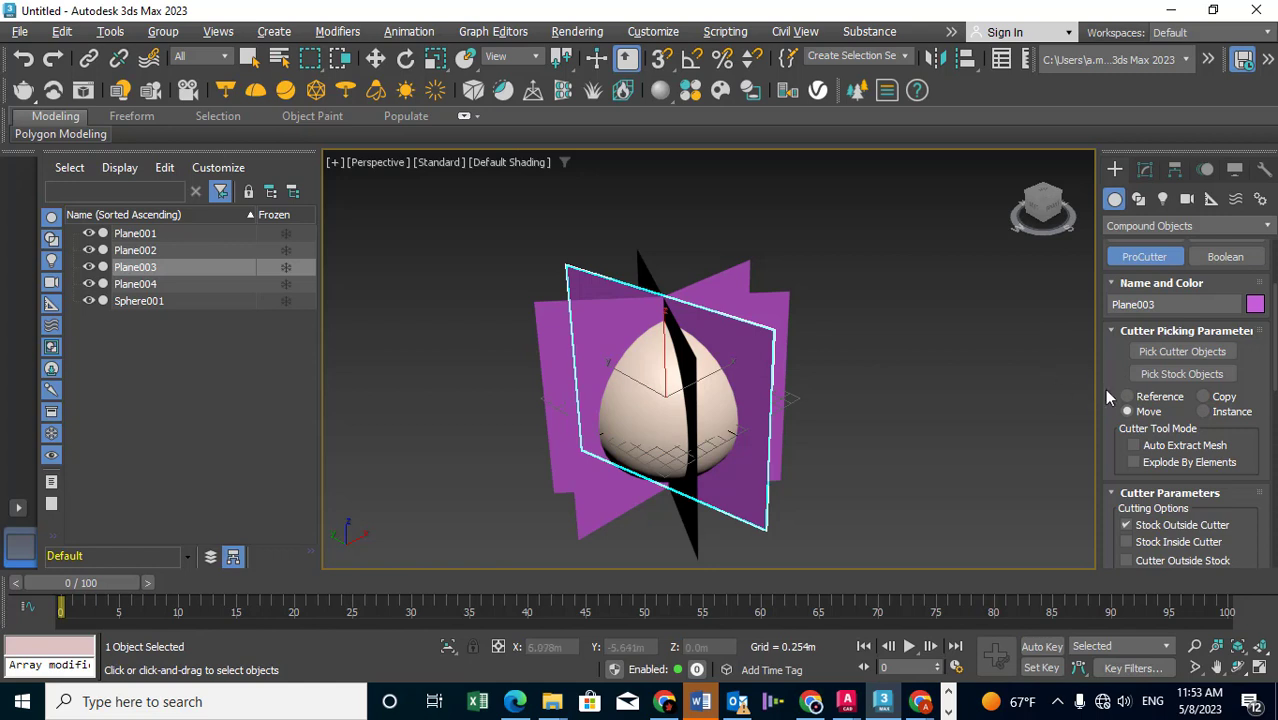
pyautogui.moveTo(1104, 388); pyautogui.dragTo(1104, 348)
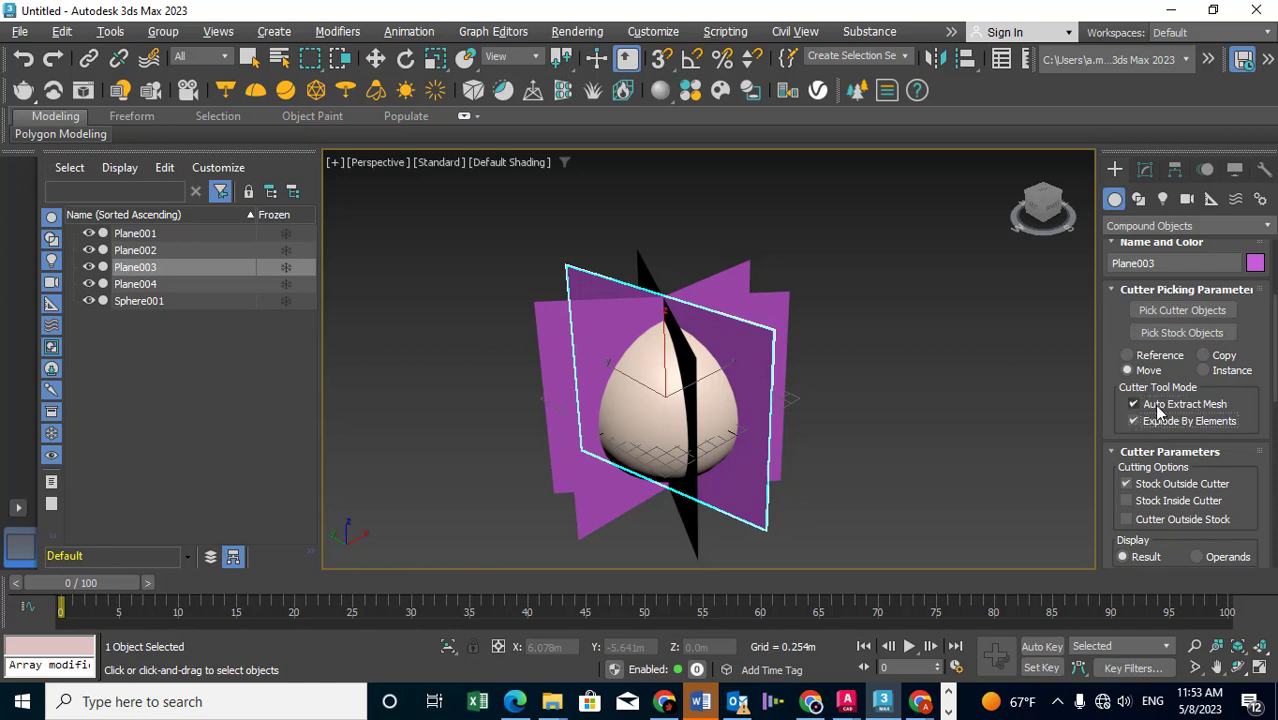
pyautogui.moveTo(1116, 408); pyautogui.dragTo(1114, 330)
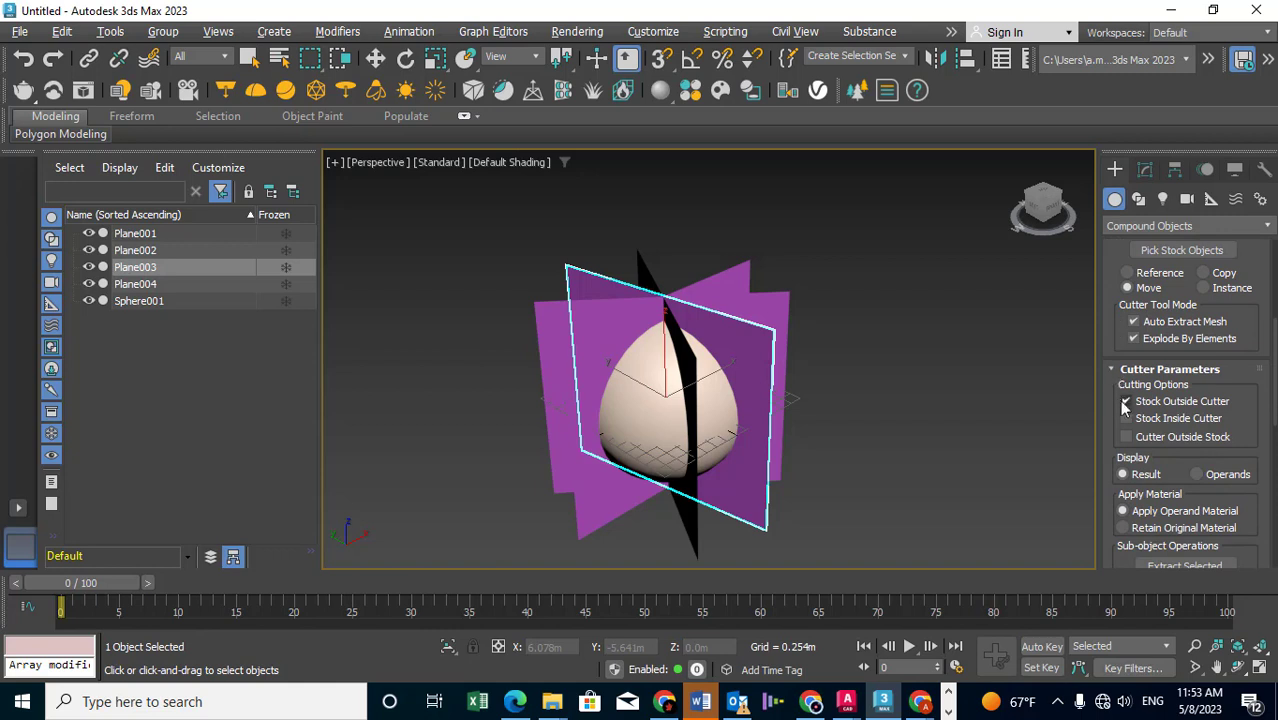
pyautogui.click(1172, 418)
pyautogui.moveTo(1108, 306); pyautogui.dragTo(1095, 440)
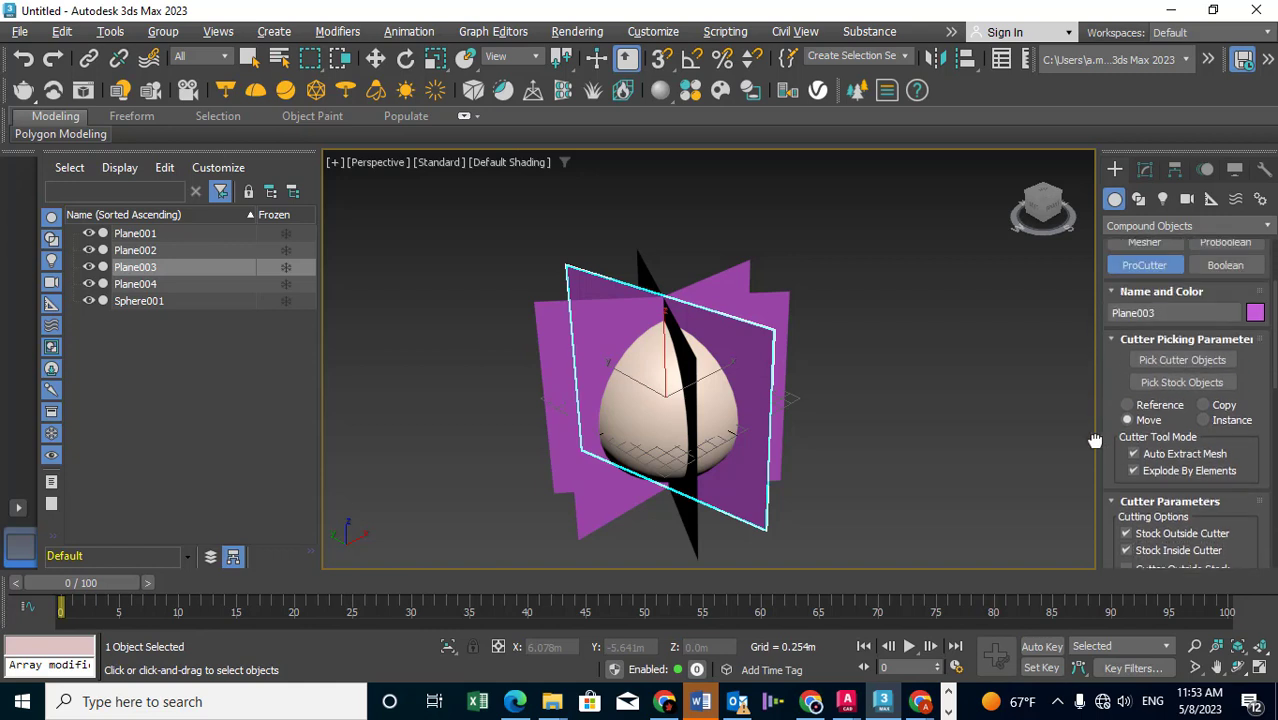
# Add Plane001, Plane004 and Plane002 as additional ProCutter cutters.
pyautogui.click(1171, 362)
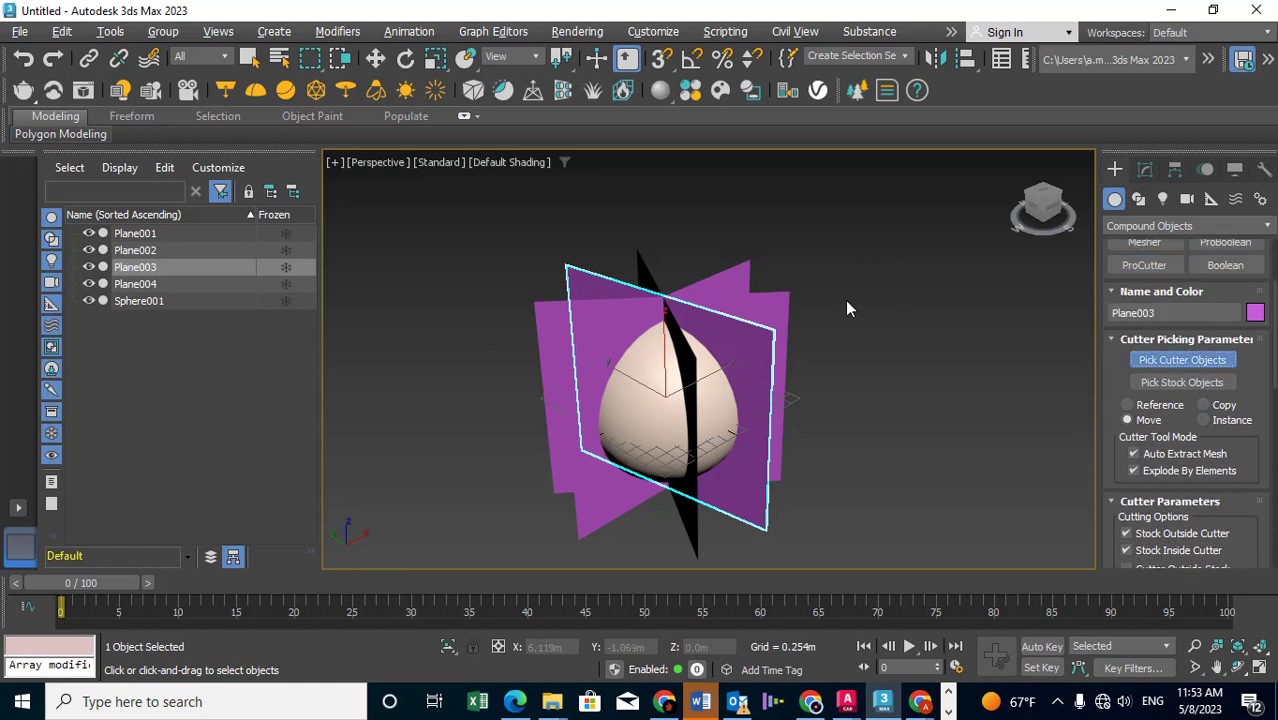
pyautogui.click(748, 290)
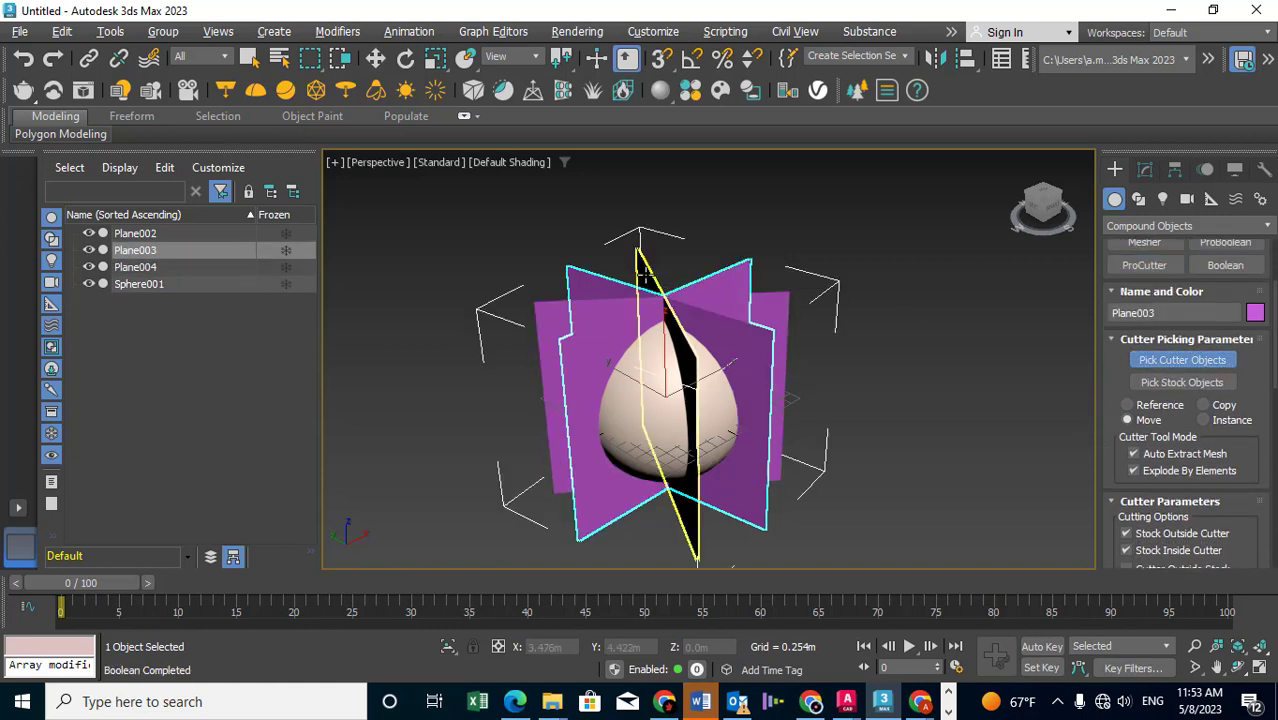
pyautogui.click(650, 290)
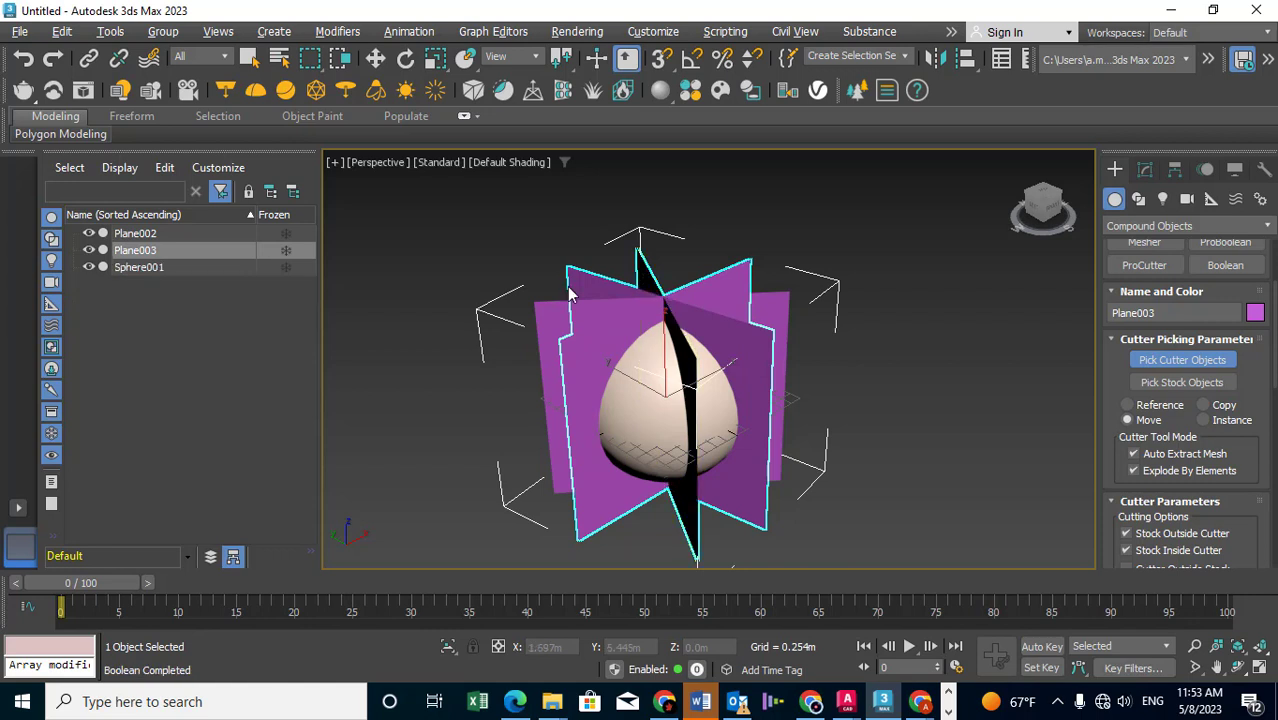
pyautogui.click(572, 405)
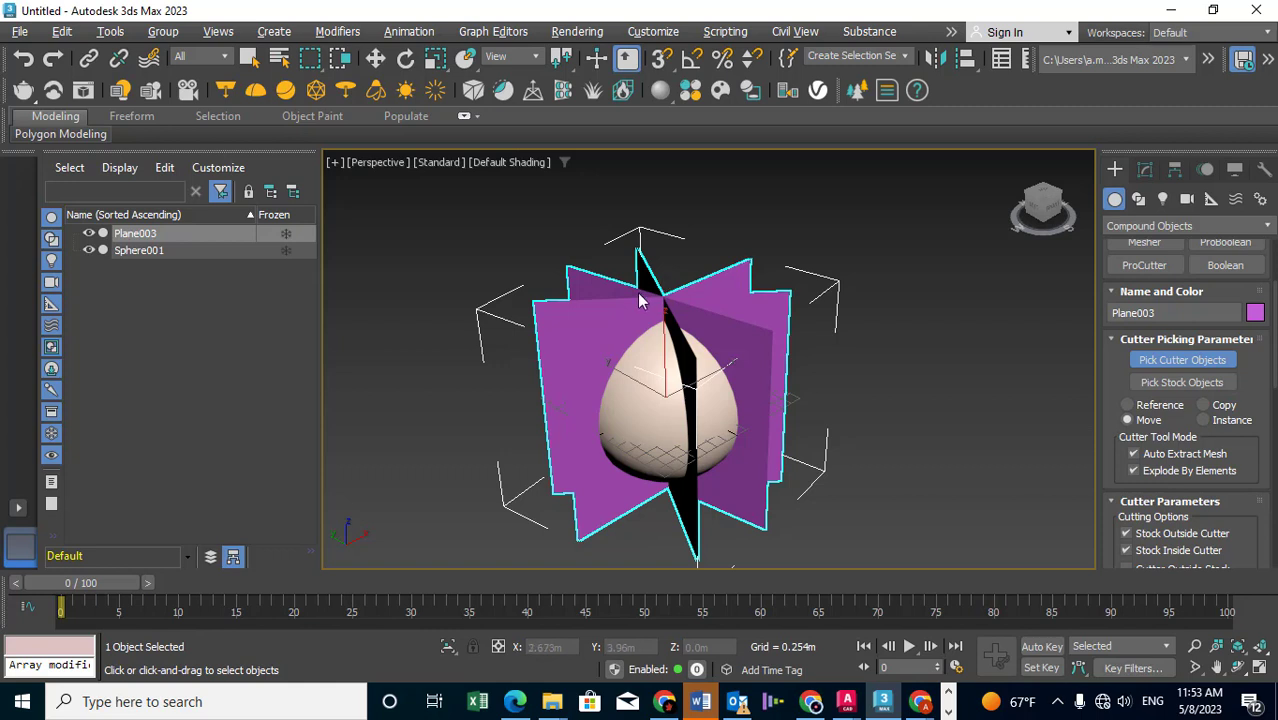
# Pick Sphere001 as the stock with Stock Inside Cutter kept on, splitting it into wedges.
pyautogui.click(1180, 384)
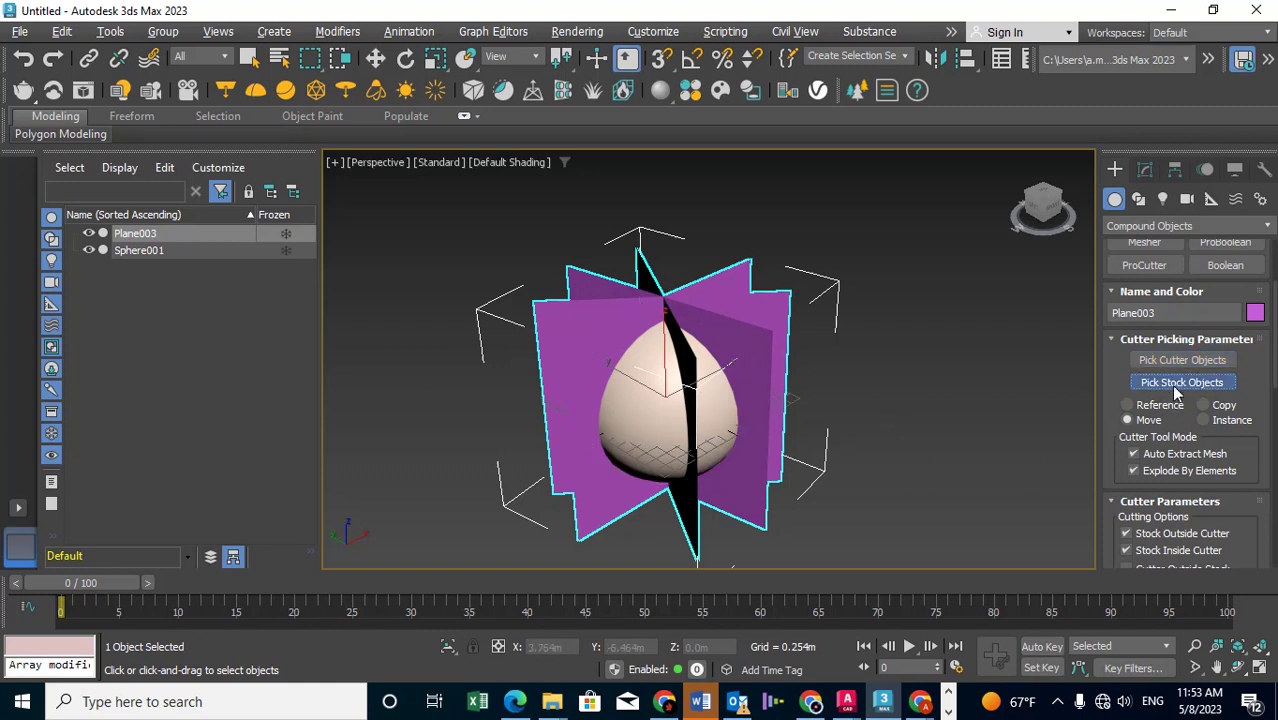
pyautogui.click(659, 397)
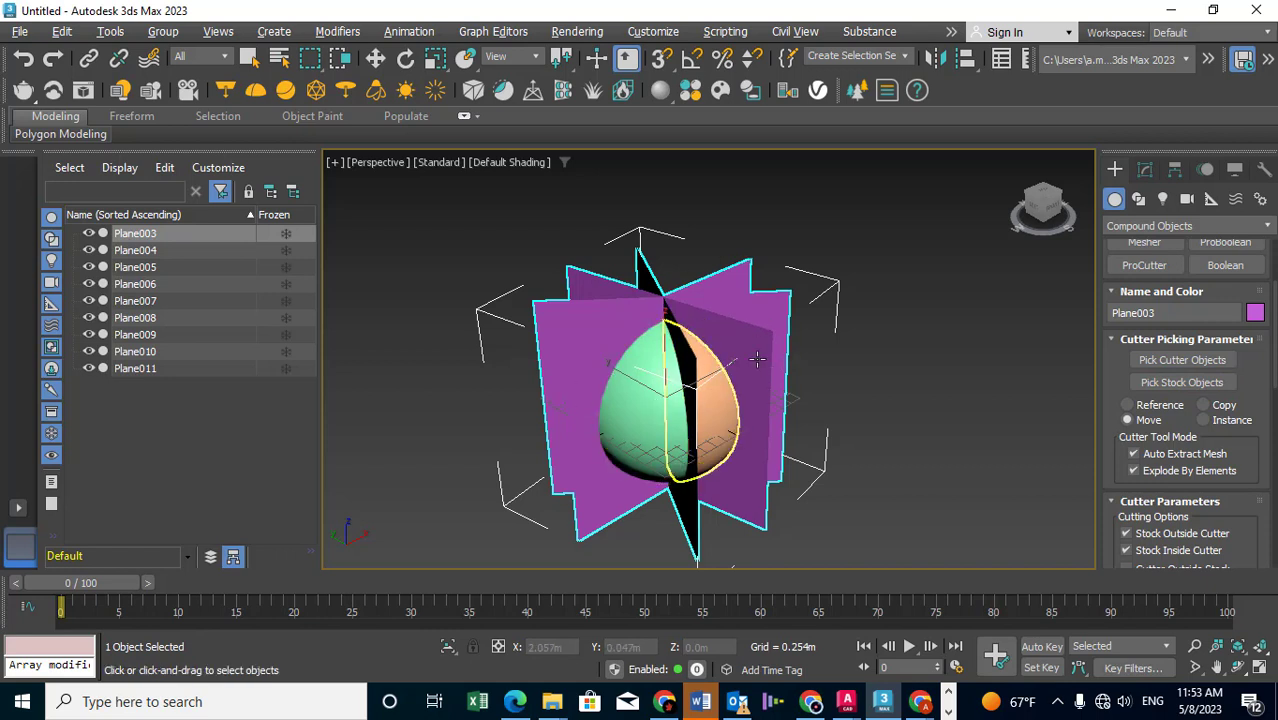
pyautogui.moveTo(801, 423); pyautogui.dragTo(807, 380, button='middle')
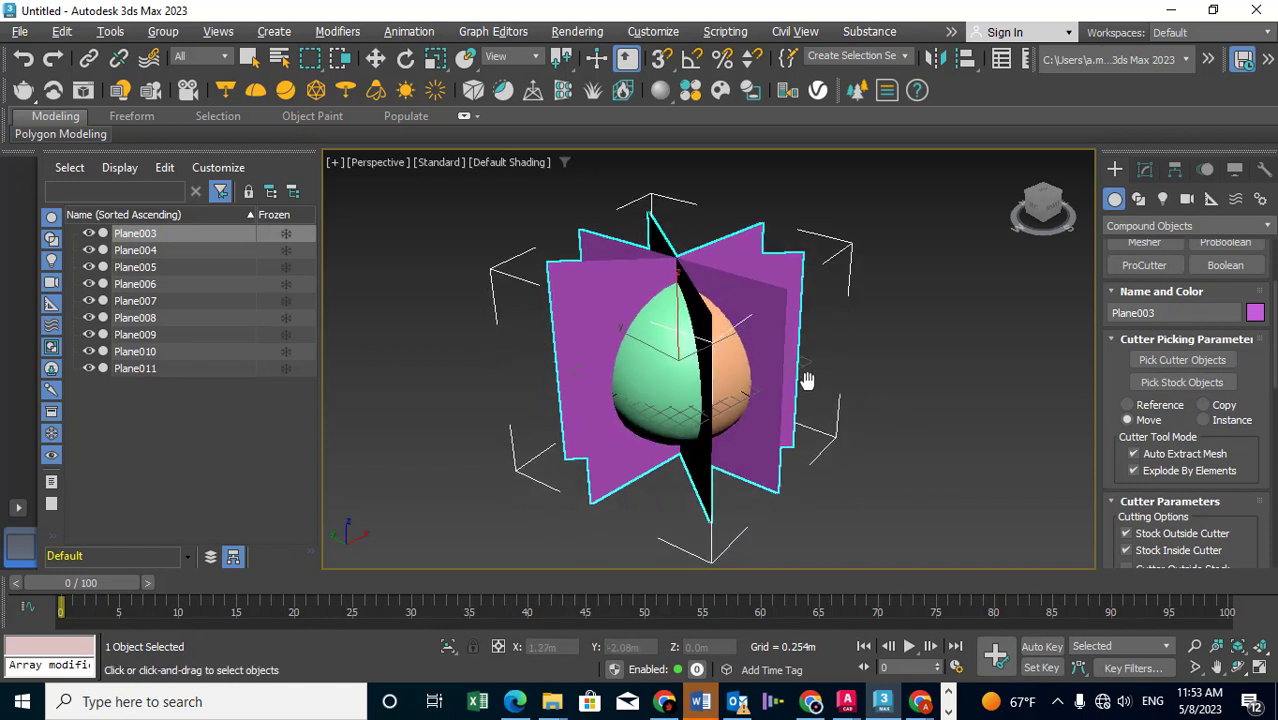
pyautogui.click(1135, 551)
pyautogui.click(1136, 538)
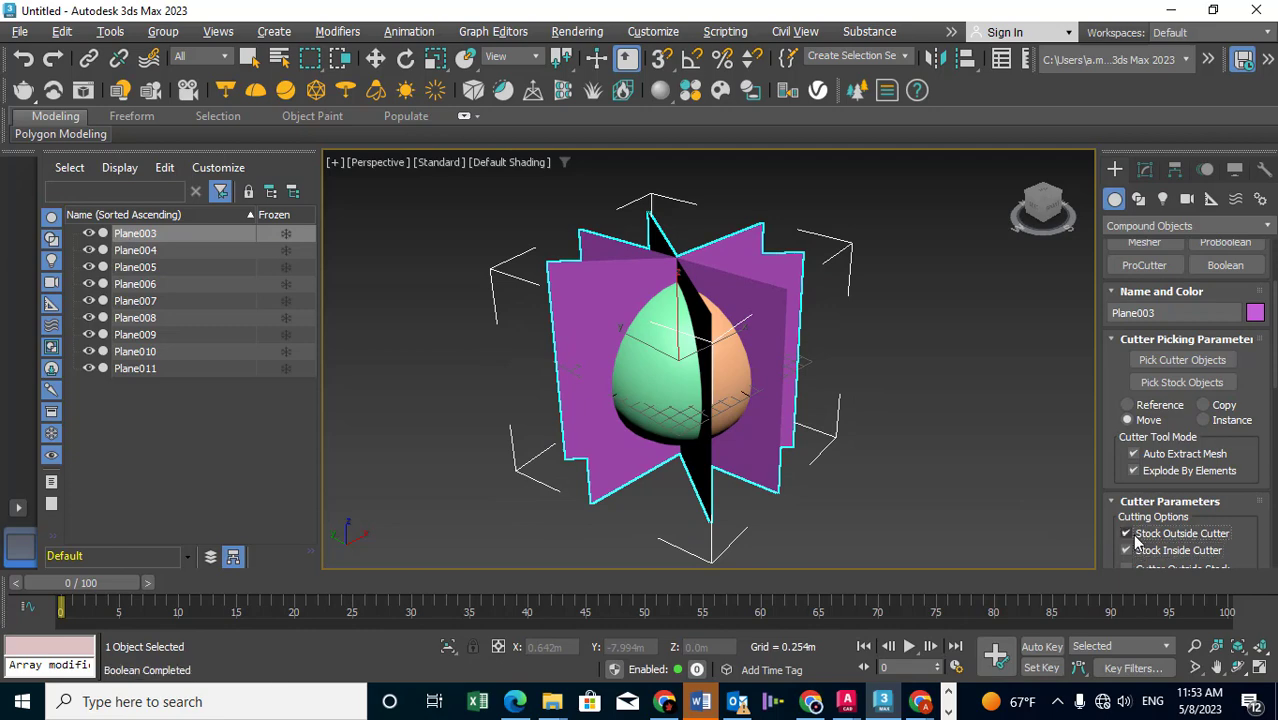
pyautogui.scroll(3, 1096, 399)
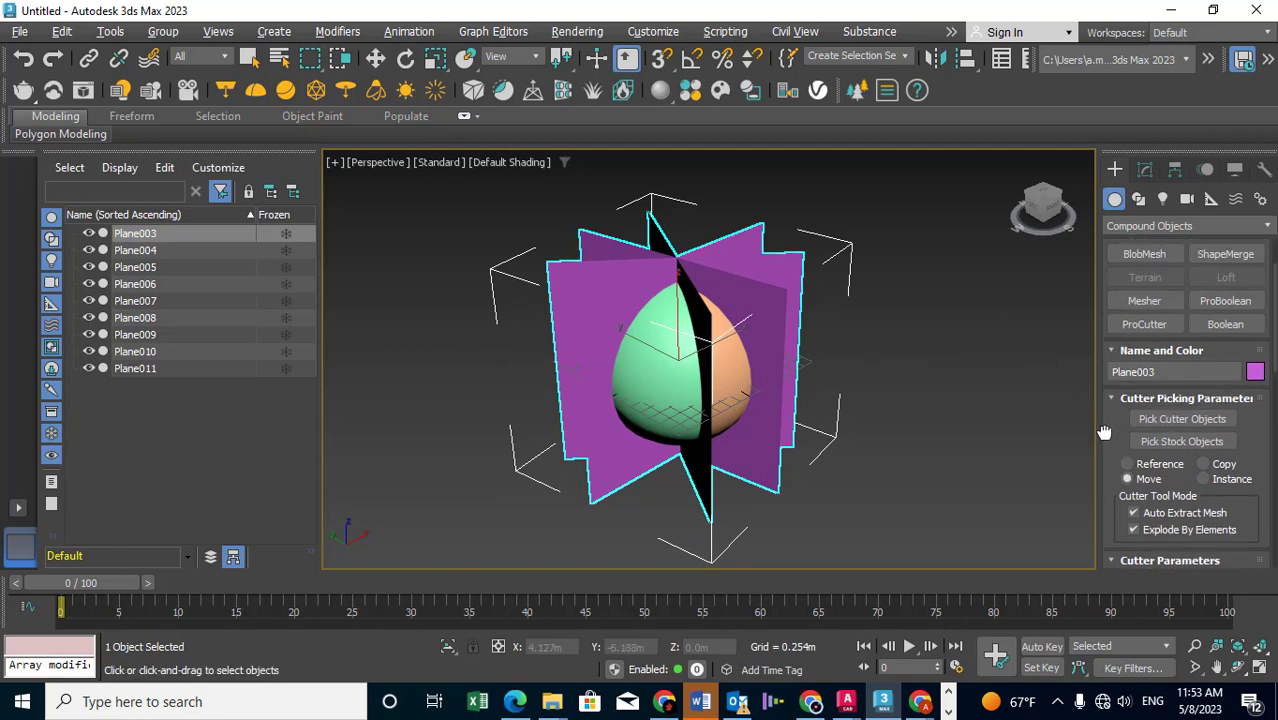
pyautogui.scroll(-3, 1096, 399)
pyautogui.scroll(-2, 1096, 399)
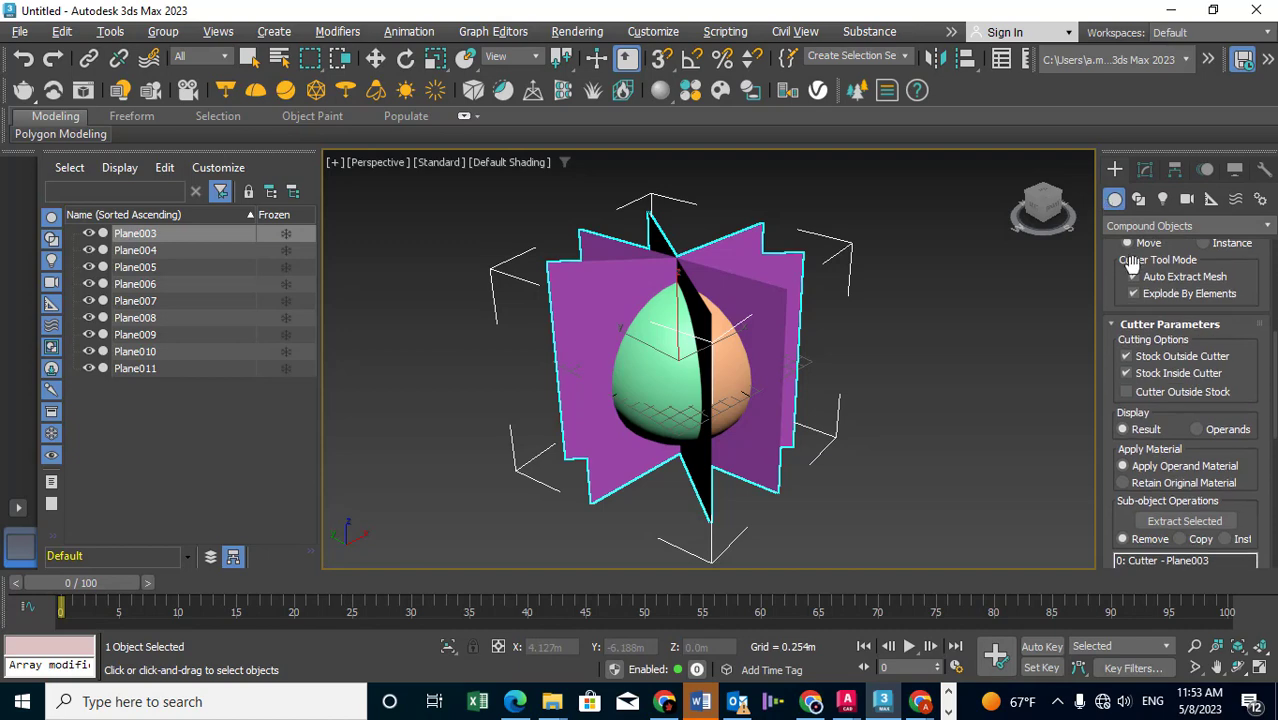
pyautogui.click(1133, 293)
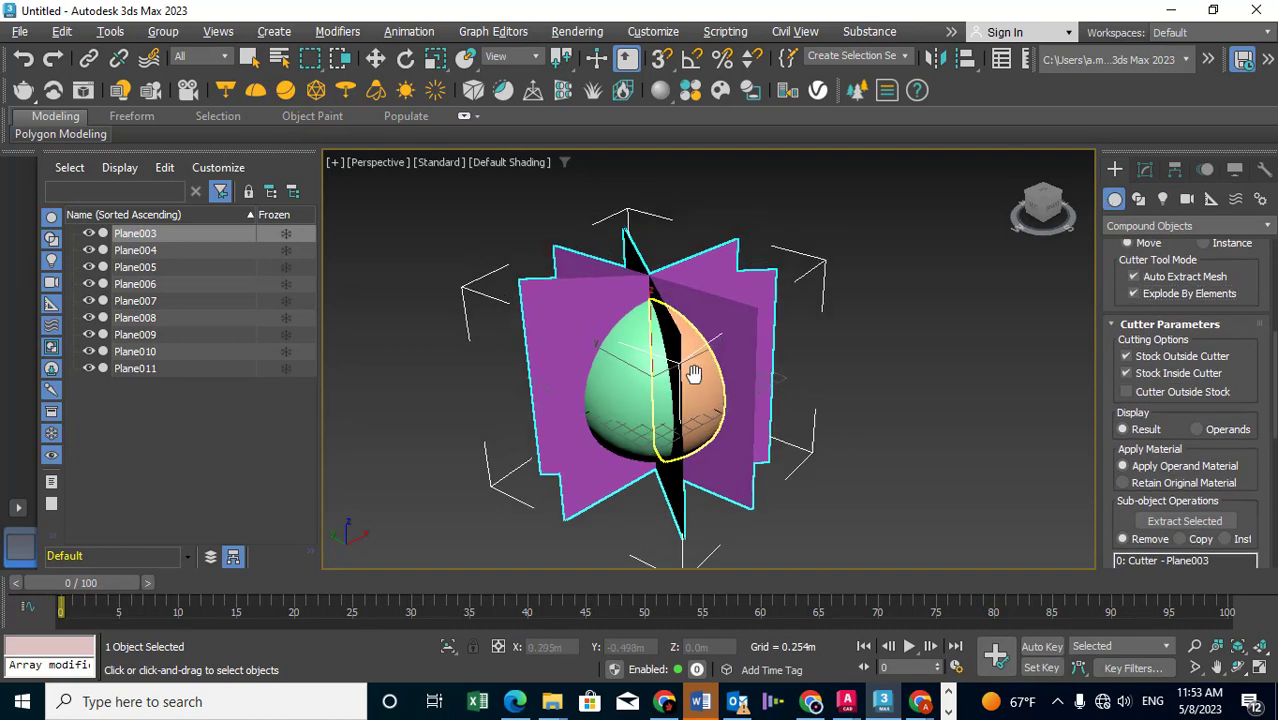
pyautogui.moveTo(1003, 288); pyautogui.dragTo(953, 326, button='middle')
pyautogui.press('w')
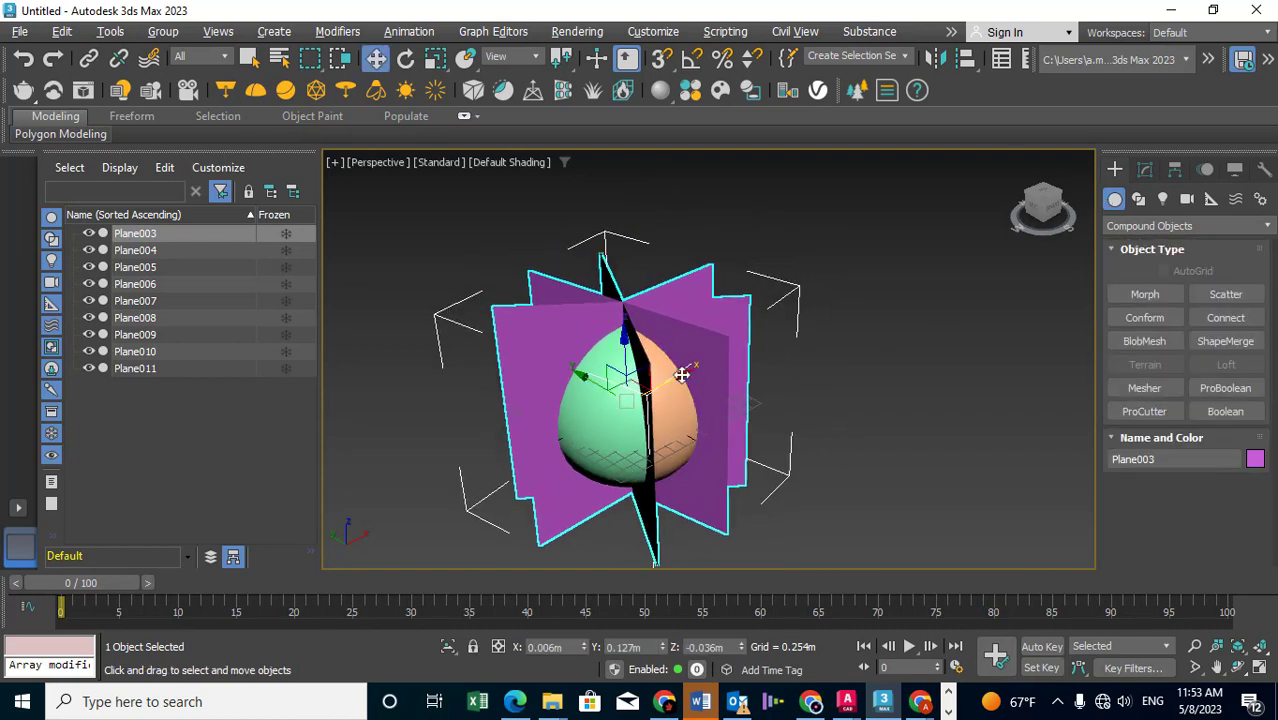
pyautogui.moveTo(676, 374); pyautogui.dragTo(884, 255)
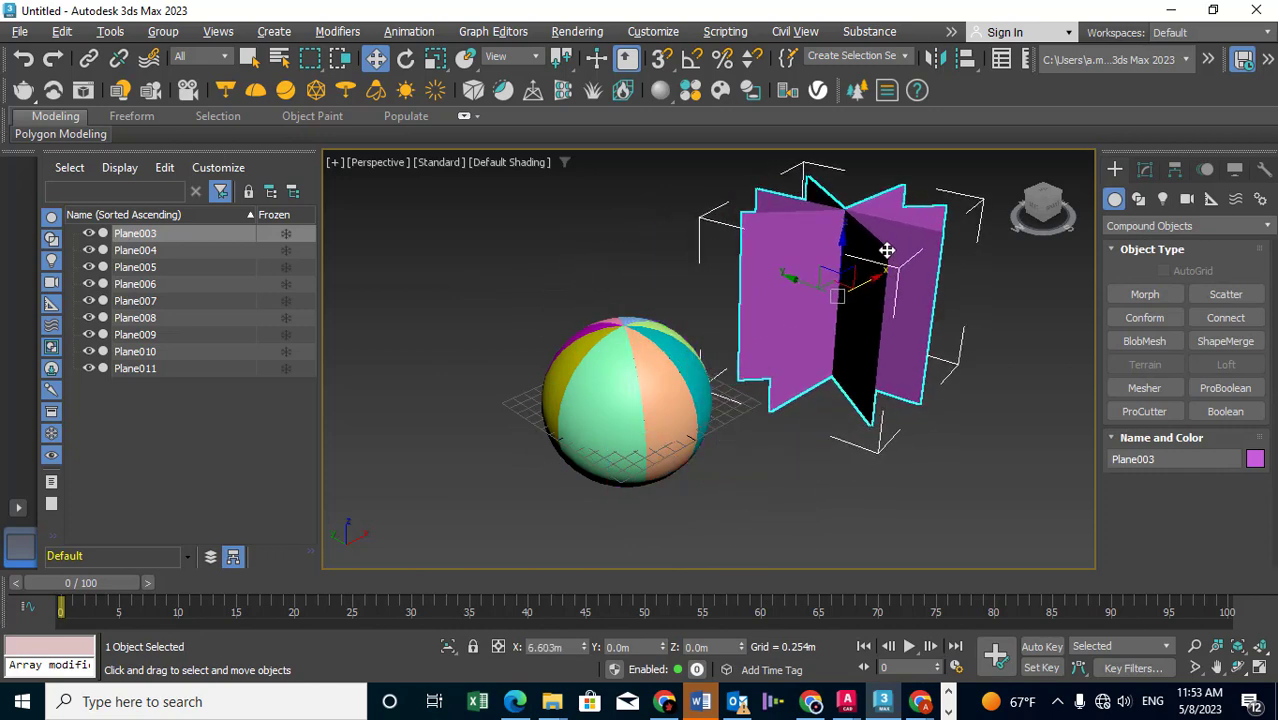
pyautogui.click(757, 482)
pyautogui.scroll(5, 690, 362)
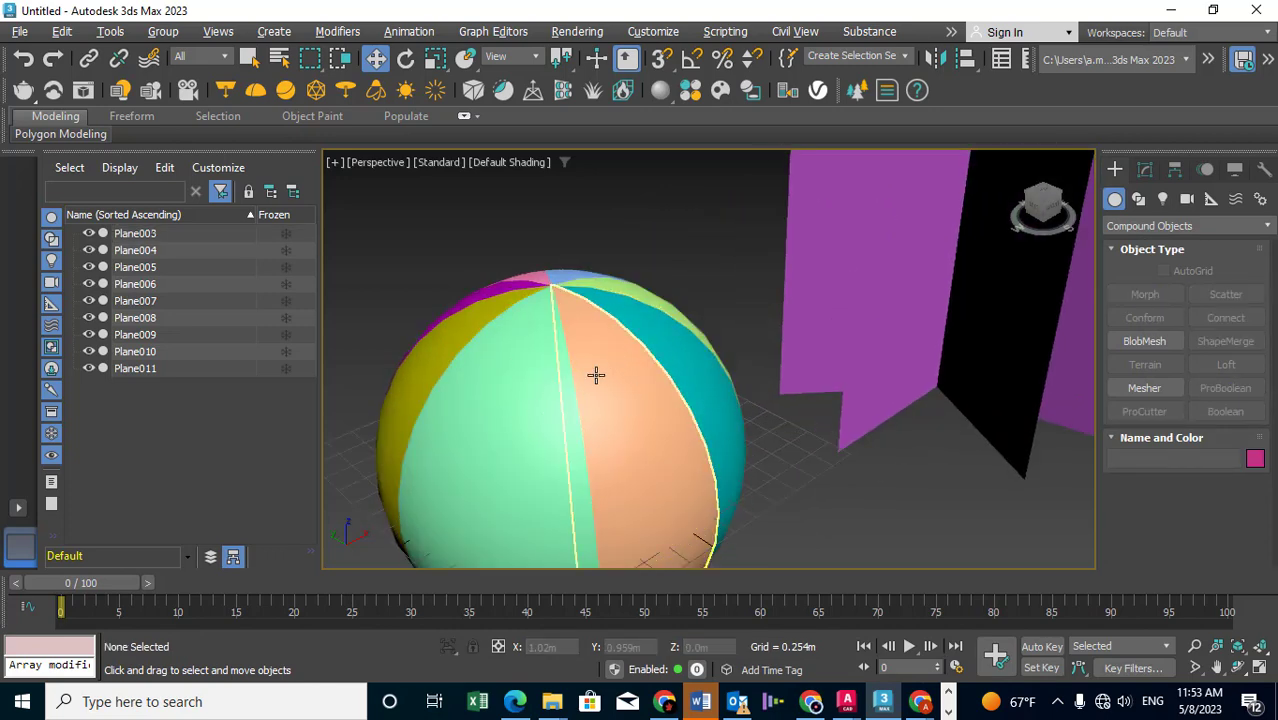
pyautogui.scroll(-3, 595, 375)
pyautogui.click(523, 410)
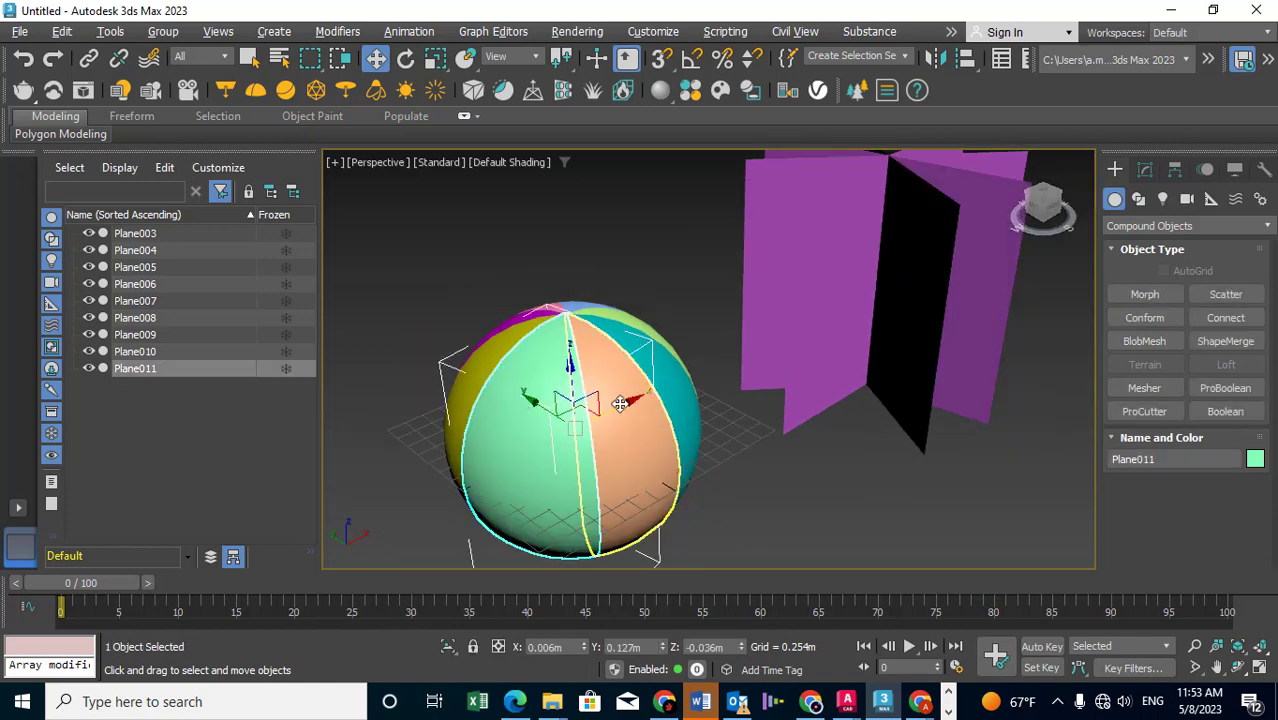
pyautogui.moveTo(595, 422)
pyautogui.mouseDown()
pyautogui.moveTo(496, 467)
pyautogui.moveTo(606, 440)
pyautogui.mouseUp()
pyautogui.keyDown('alt'); pyautogui.moveTo(606, 440); pyautogui.dragTo(628, 415, button='middle'); pyautogui.keyUp('alt')
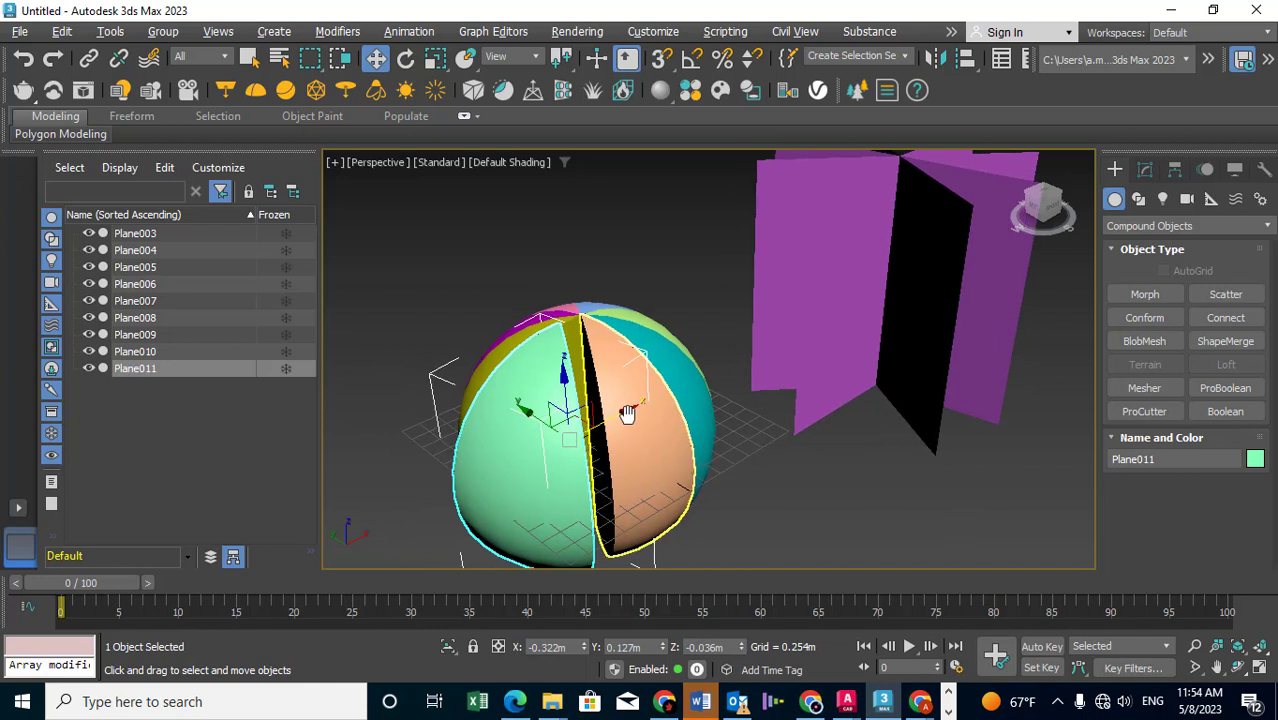
pyautogui.scroll(-2, 628, 415)
pyautogui.scroll(-2, 628, 415)
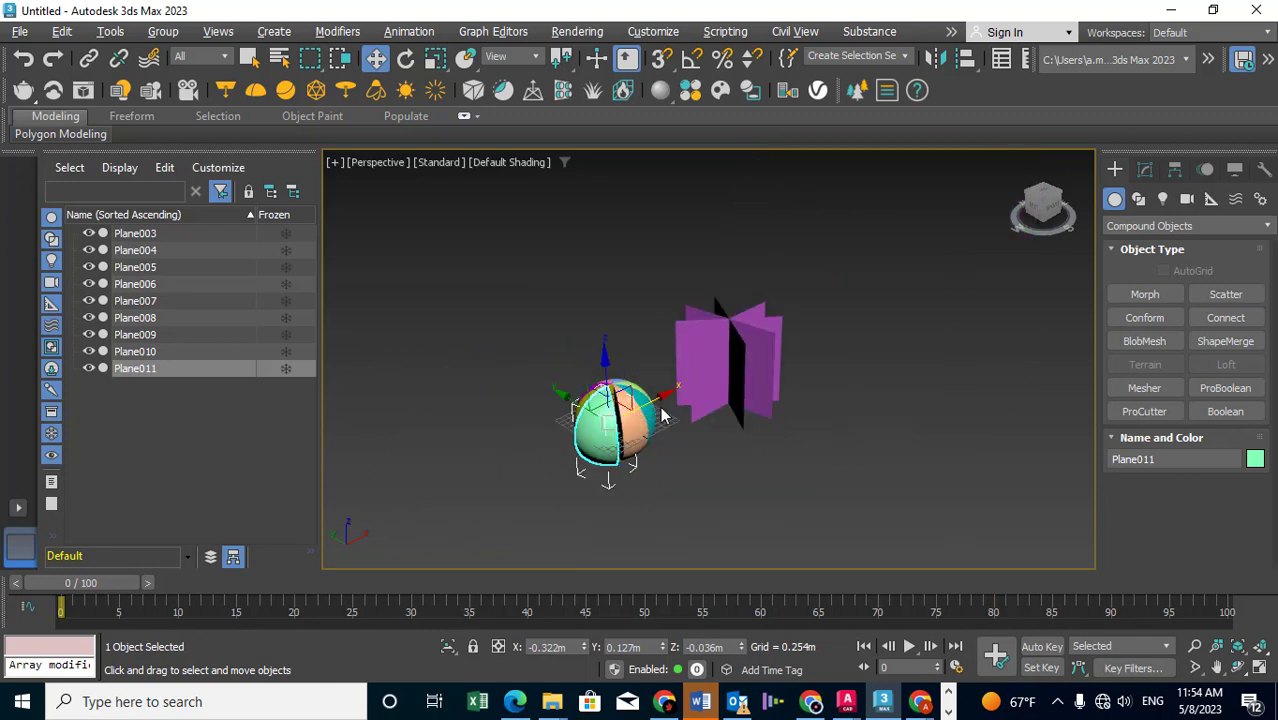
pyautogui.click(30, 61)
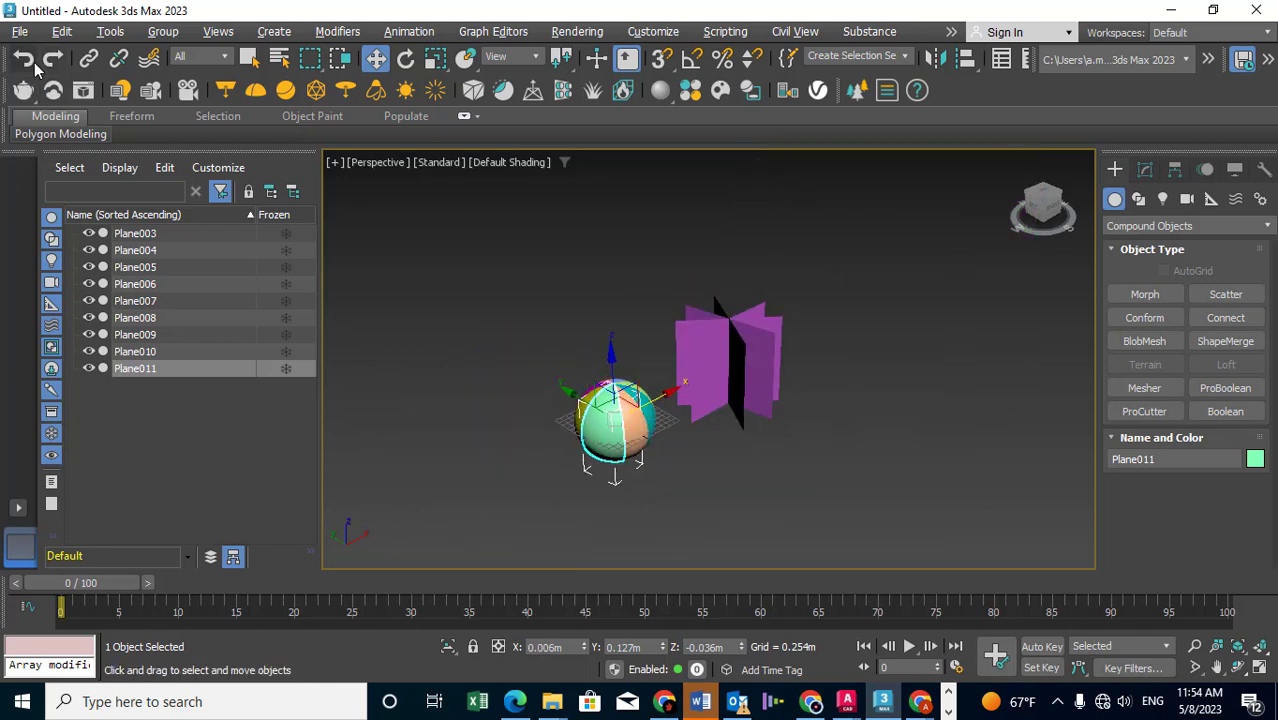
pyautogui.click(33, 62)
pyautogui.click(33, 62)
pyautogui.click(33, 62)
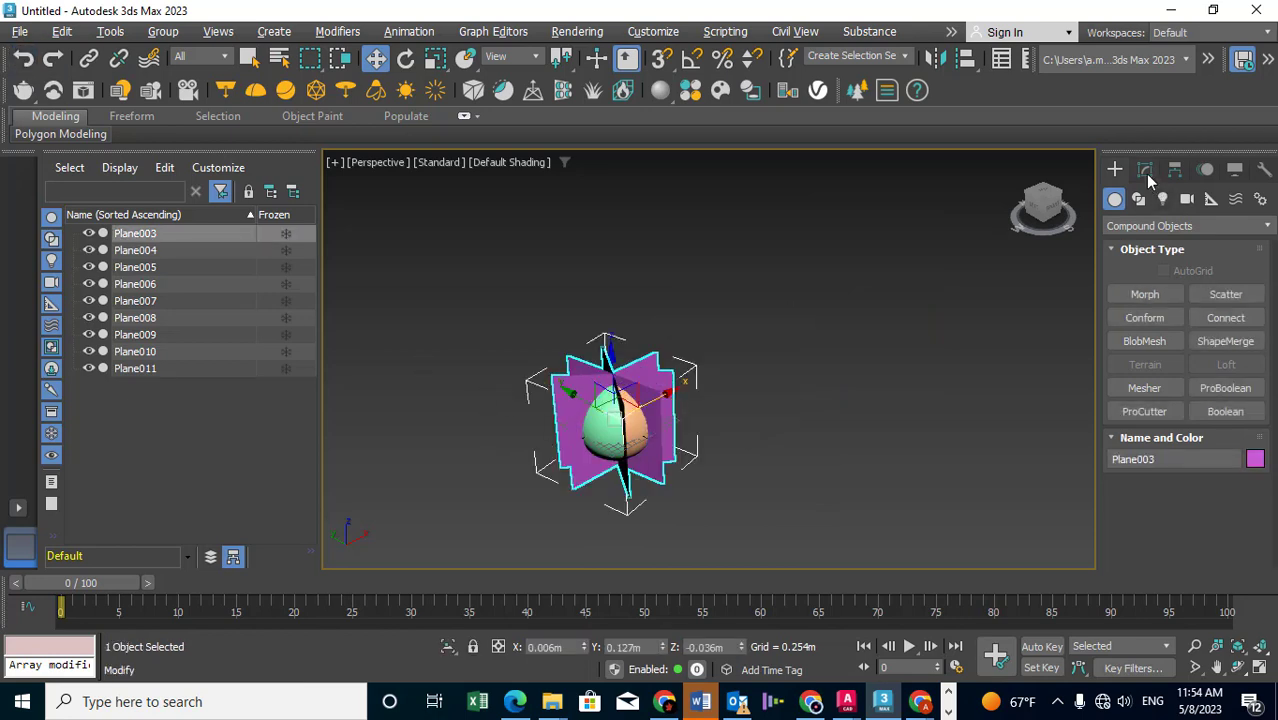
pyautogui.click(1147, 175)
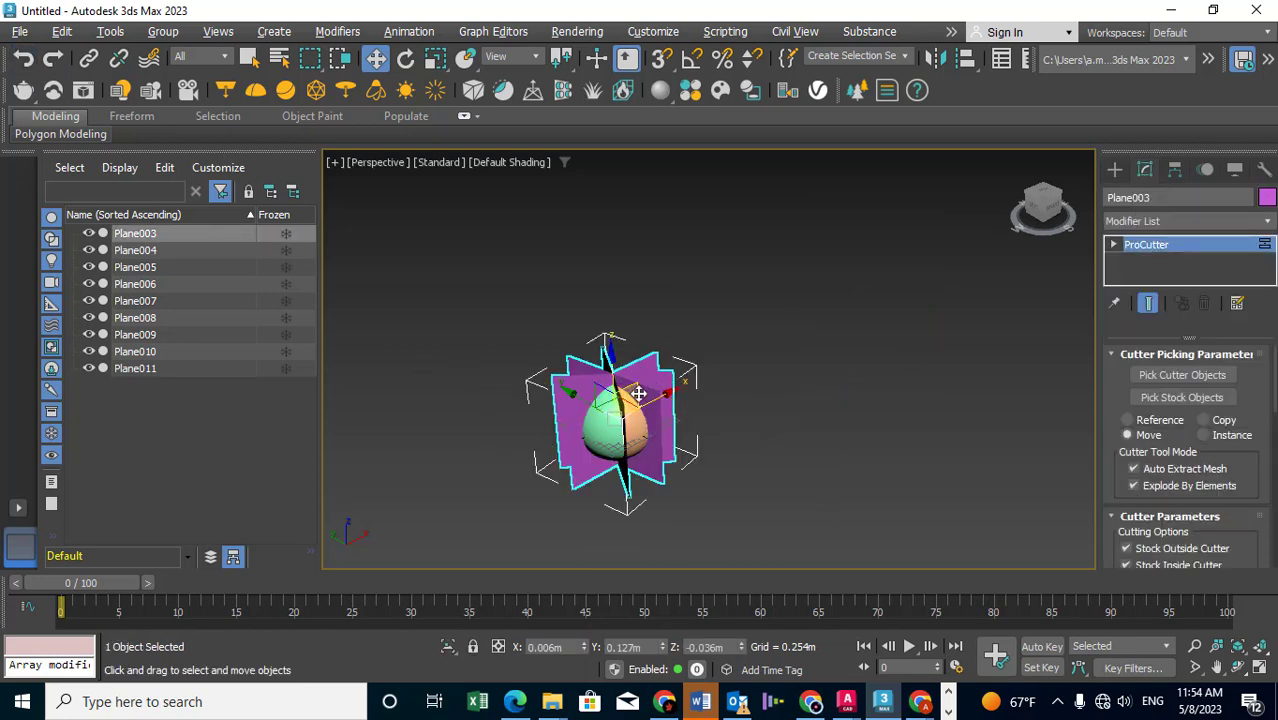
pyautogui.moveTo(642, 390); pyautogui.dragTo(716, 346)
pyautogui.scroll(3, 717, 347)
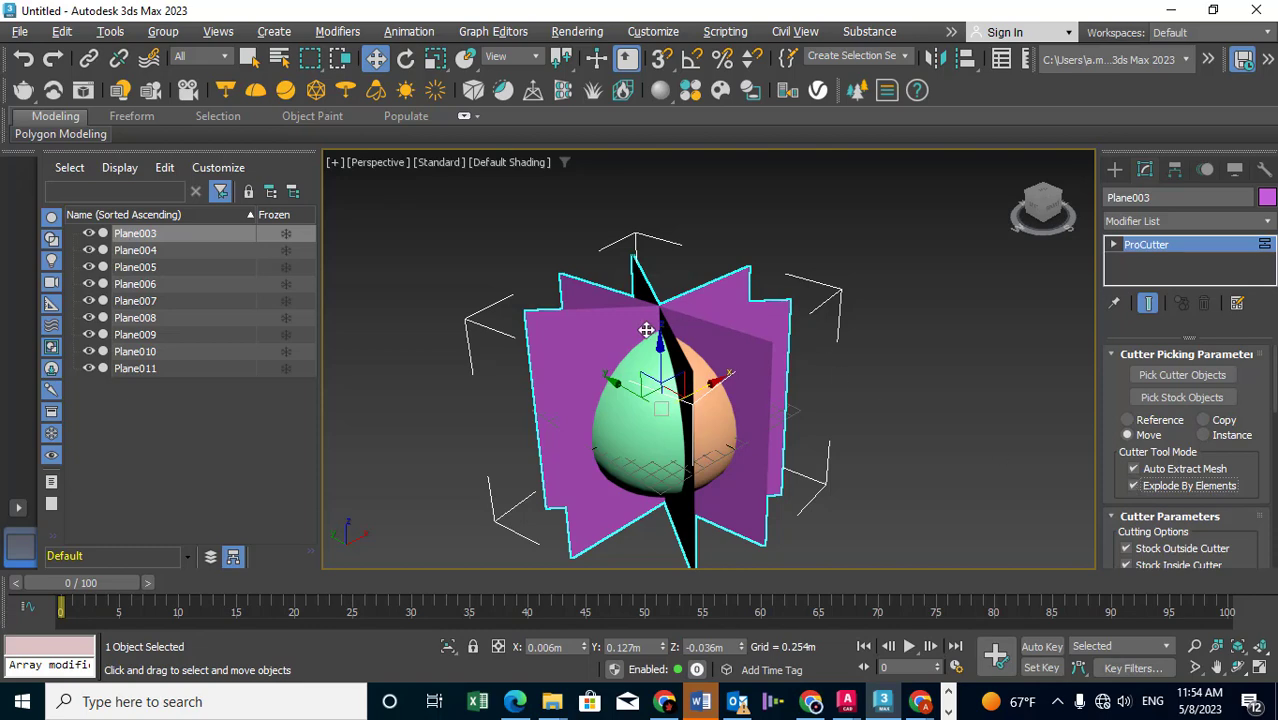
pyautogui.click(916, 390)
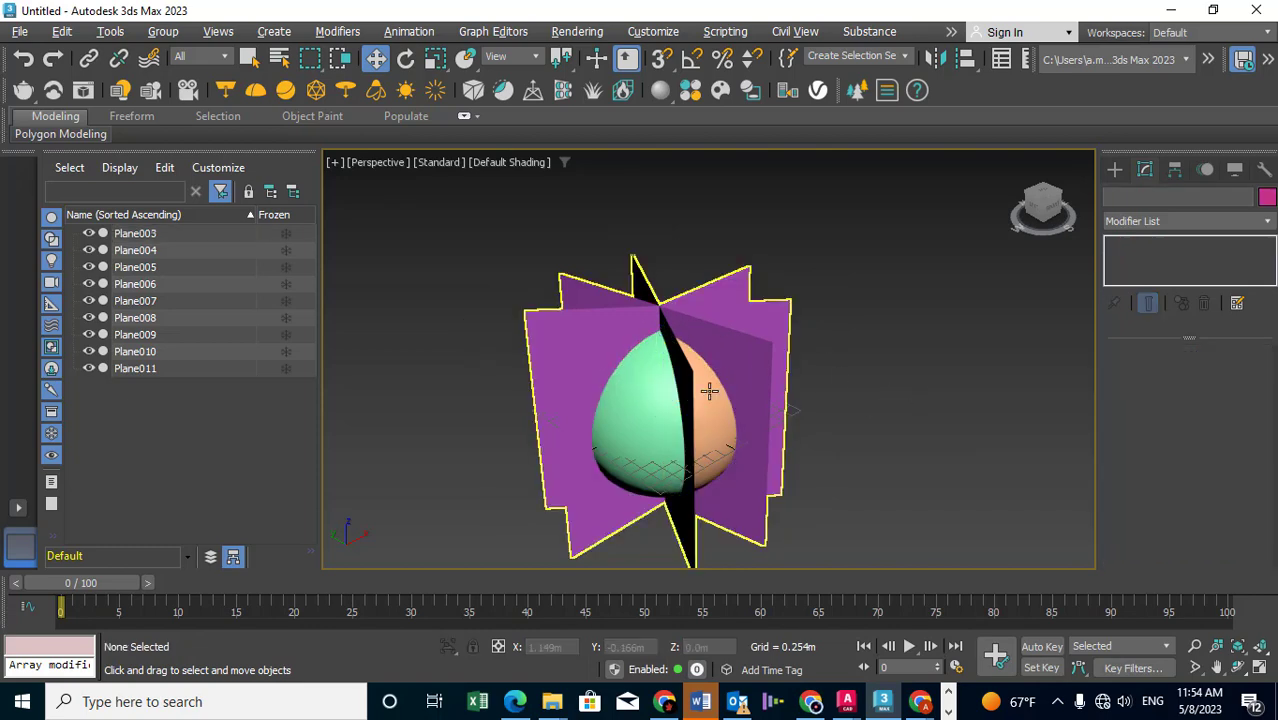
pyautogui.moveTo(708, 390); pyautogui.dragTo(712, 380, button='middle')
pyautogui.click(767, 363)
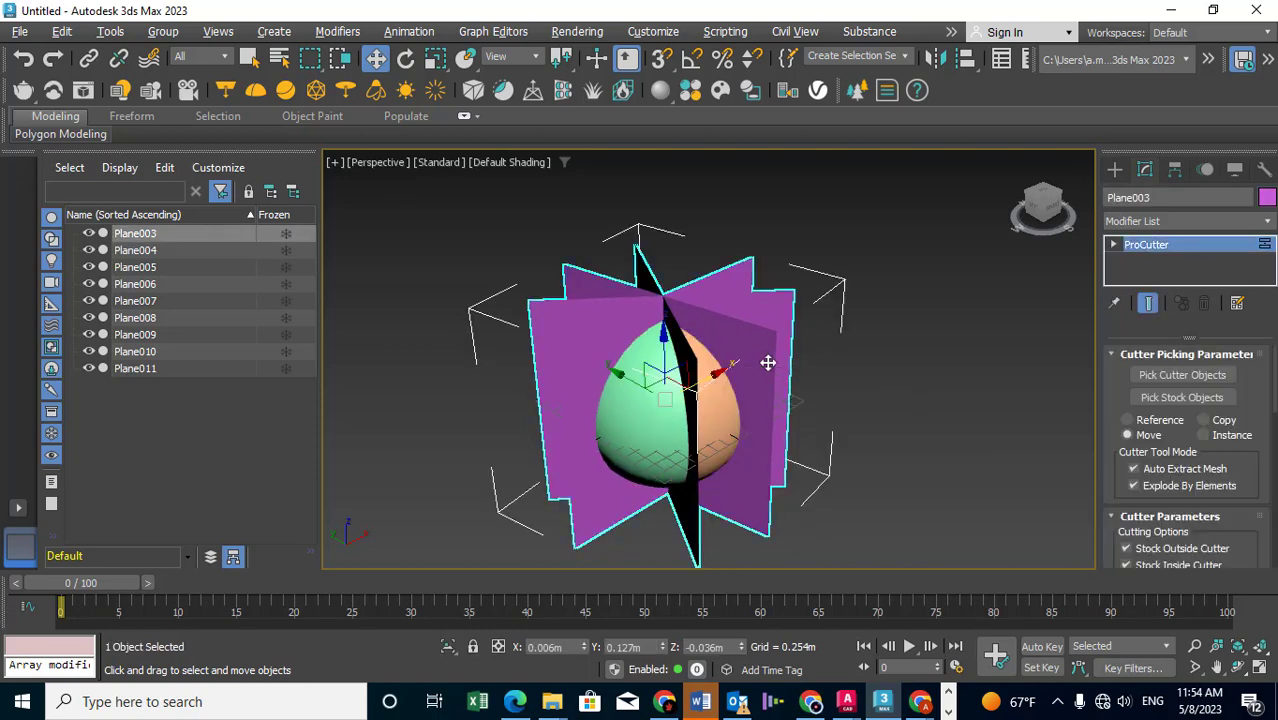
pyautogui.click(1113, 245)
pyautogui.click(1146, 262)
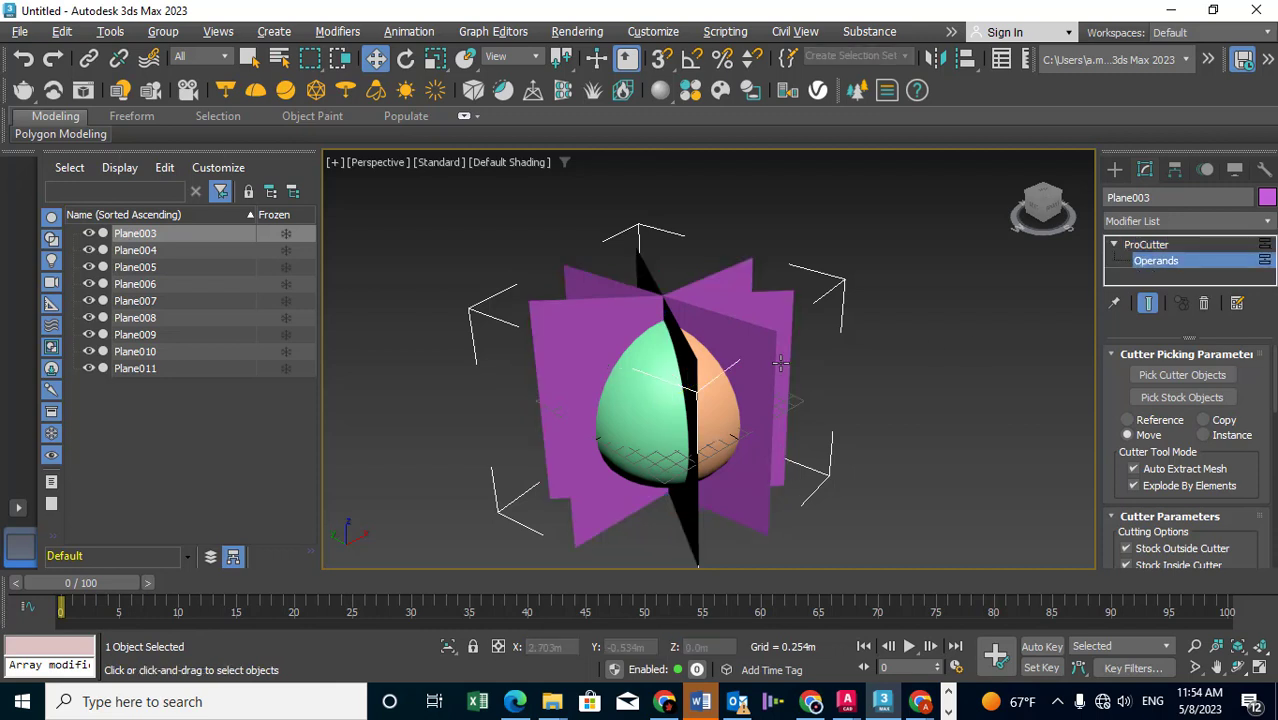
pyautogui.click(707, 373)
pyautogui.moveTo(712, 373); pyautogui.dragTo(926, 198)
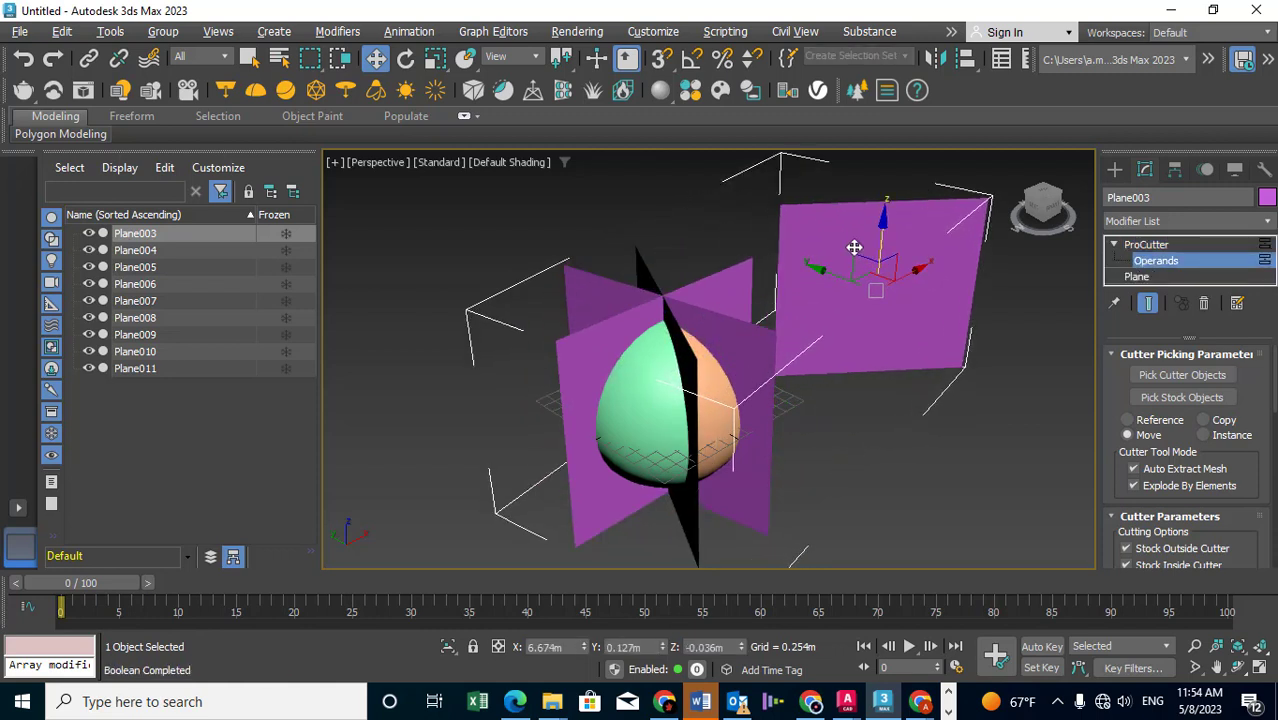
pyautogui.moveTo(872, 262); pyautogui.dragTo(619, 388)
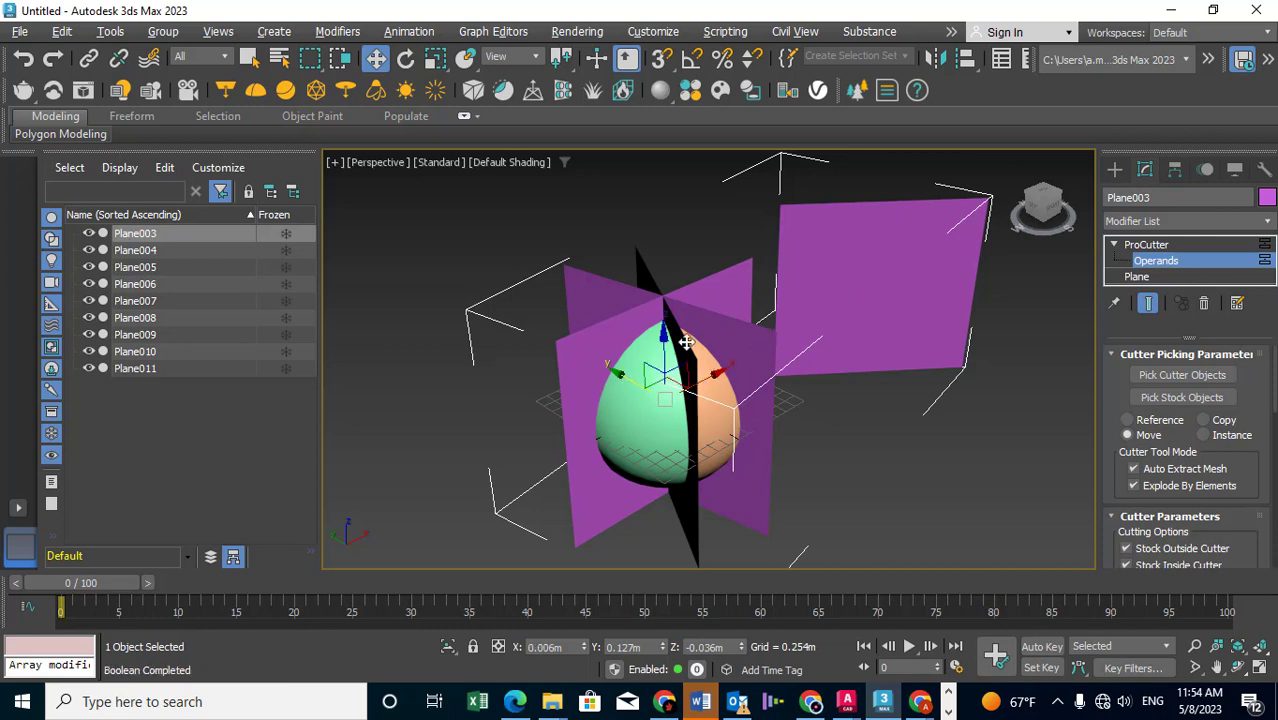
pyautogui.moveTo(685, 337); pyautogui.dragTo(1021, 403)
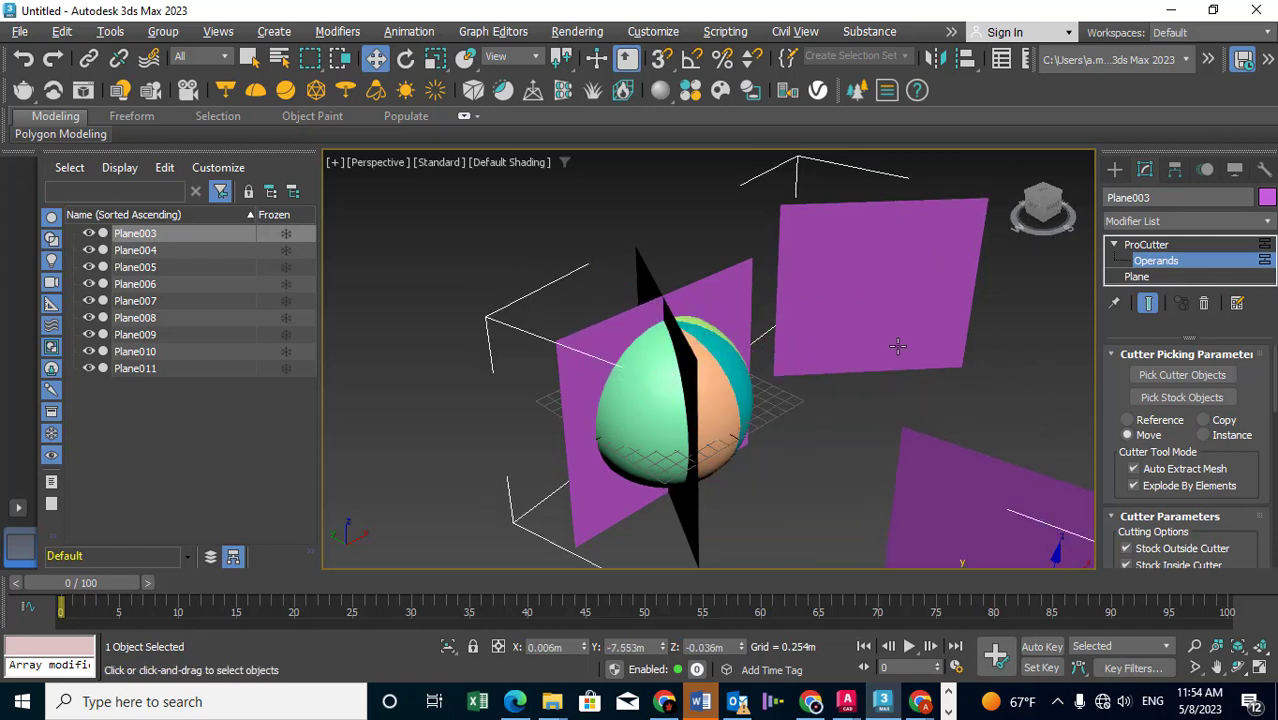
pyautogui.click(24, 58)
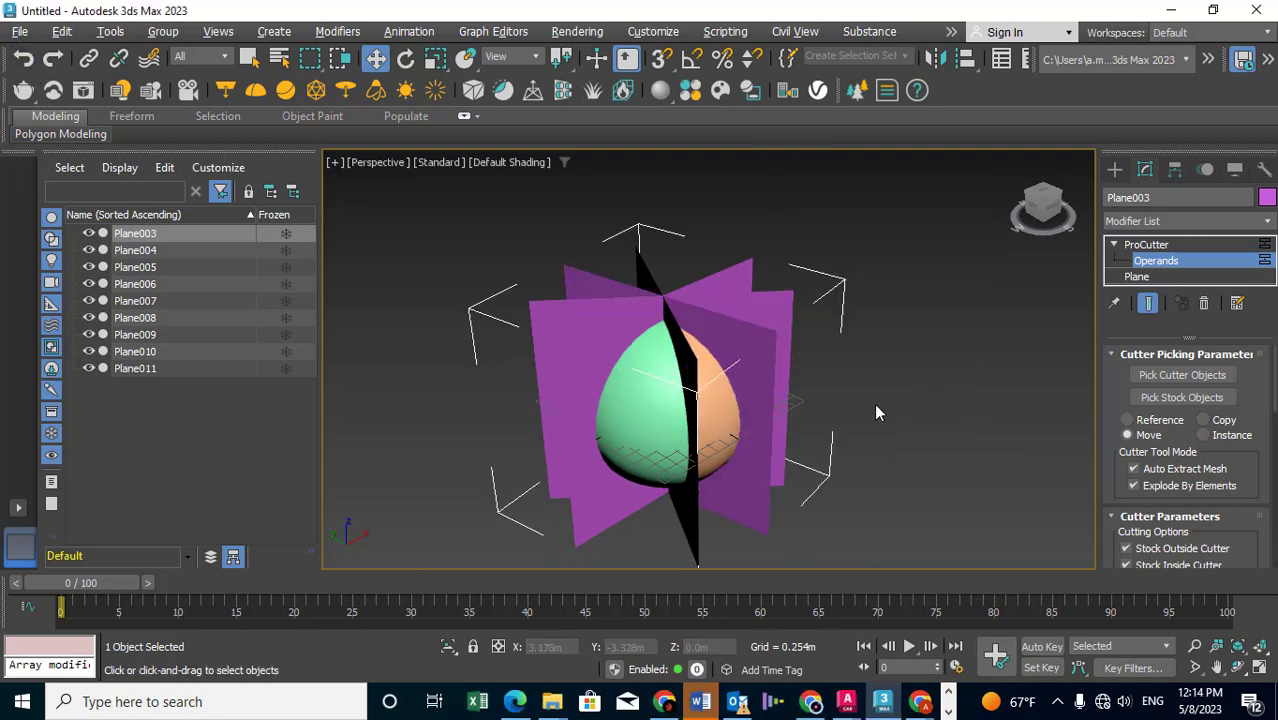
pyautogui.moveTo(874, 403); pyautogui.dragTo(591, 382, button='middle')
# Create a tall hollow tube, Tube001, to the right of the sphere.
pyautogui.click(1114, 171)
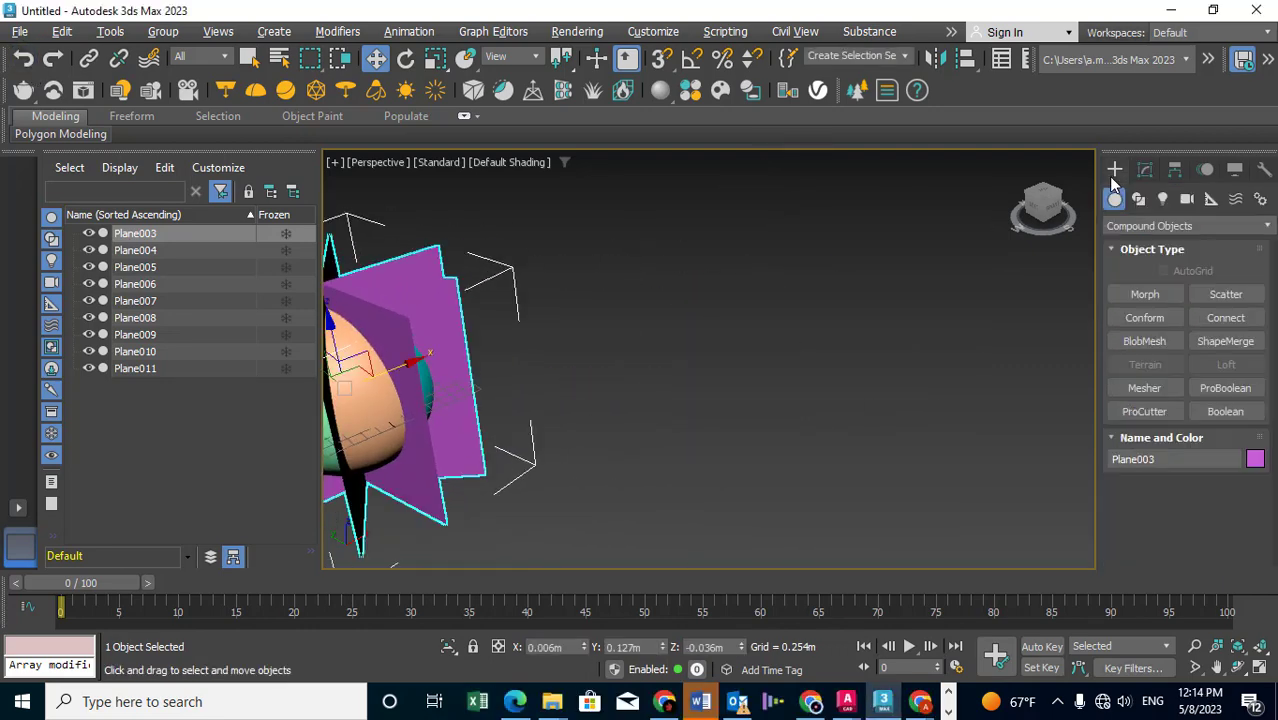
pyautogui.click(1132, 227)
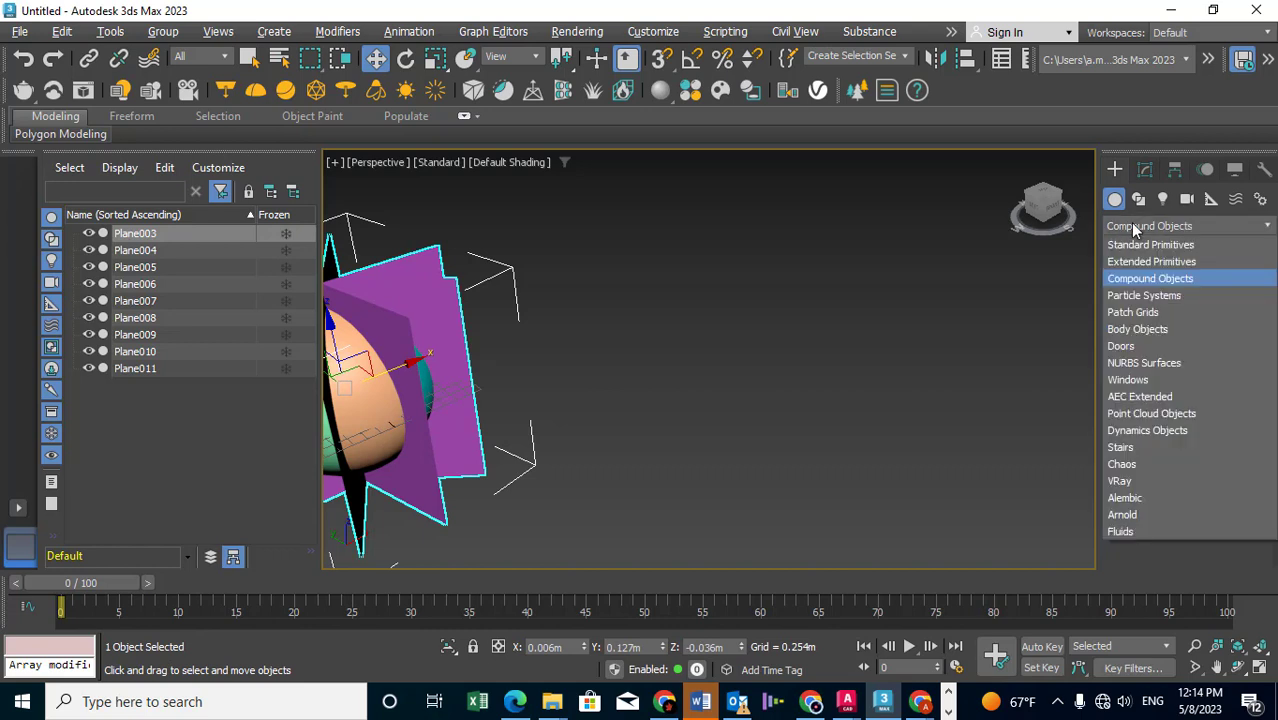
pyautogui.click(1146, 247)
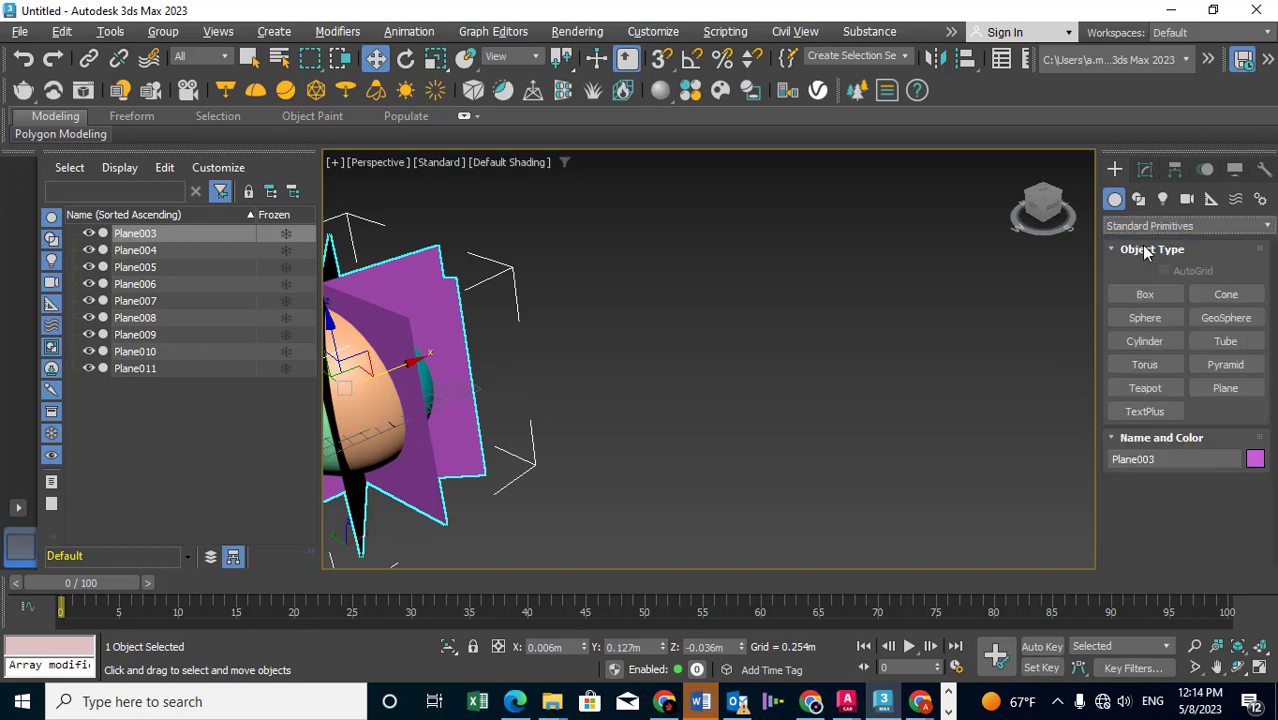
pyautogui.click(1224, 342)
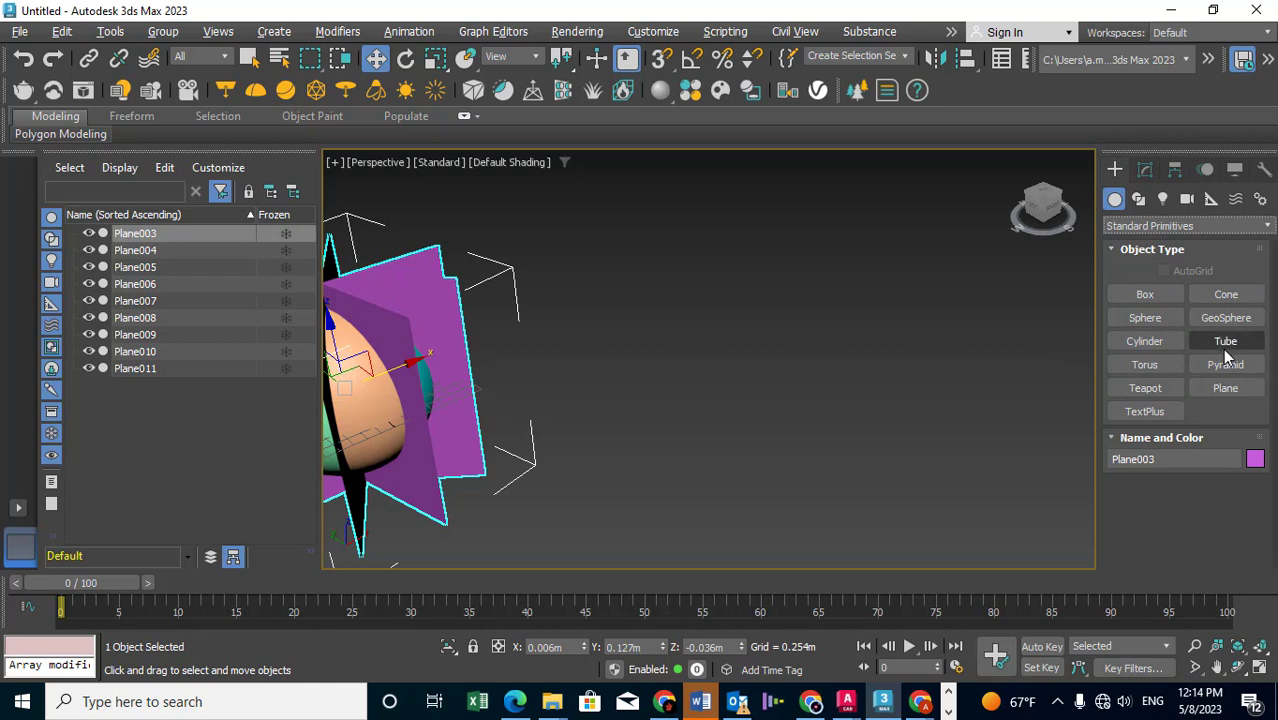
pyautogui.moveTo(710, 412)
pyautogui.mouseDown()
pyautogui.moveTo(716, 430)
pyautogui.moveTo(716, 405)
pyautogui.mouseUp()
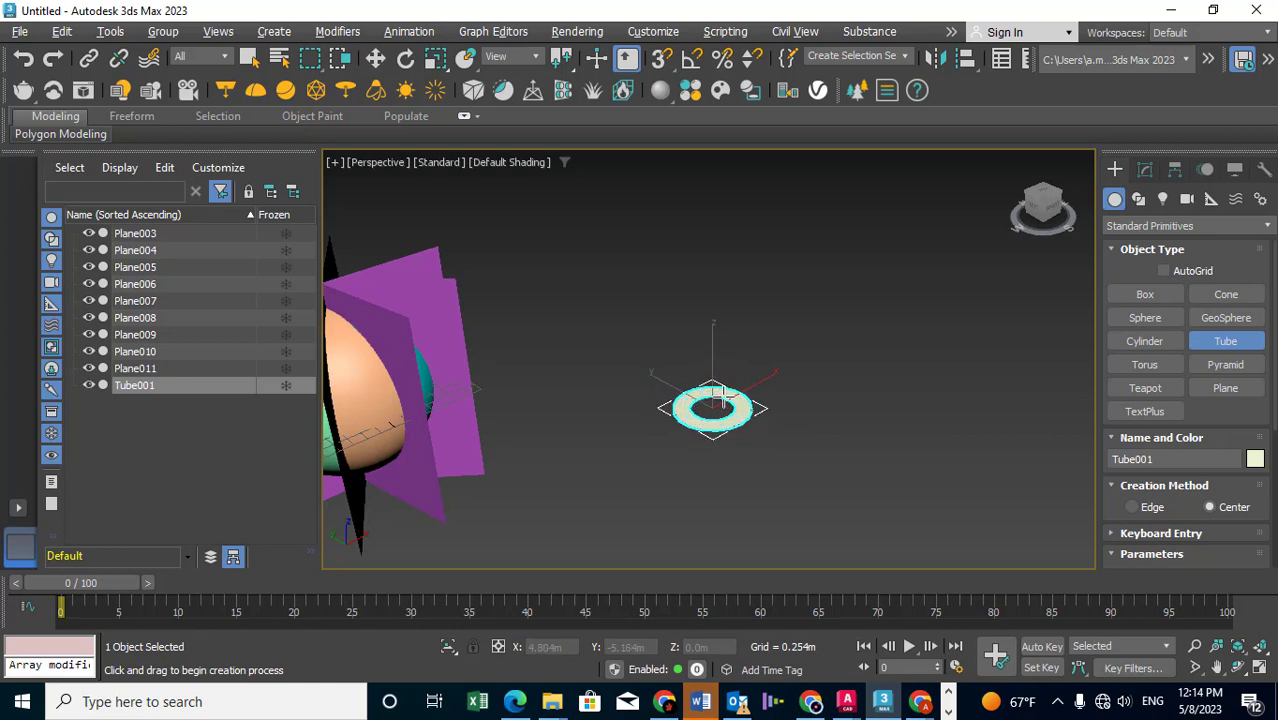
pyautogui.click(718, 396)
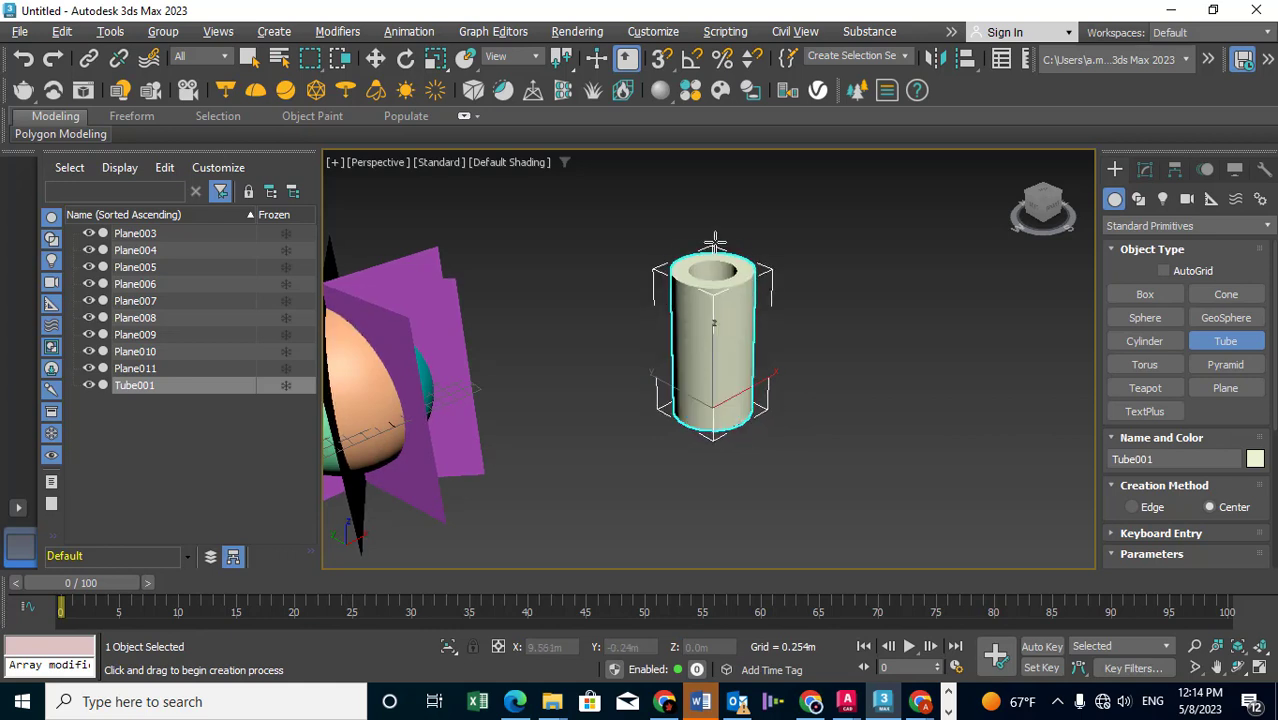
pyautogui.scroll(-3, 735, 283)
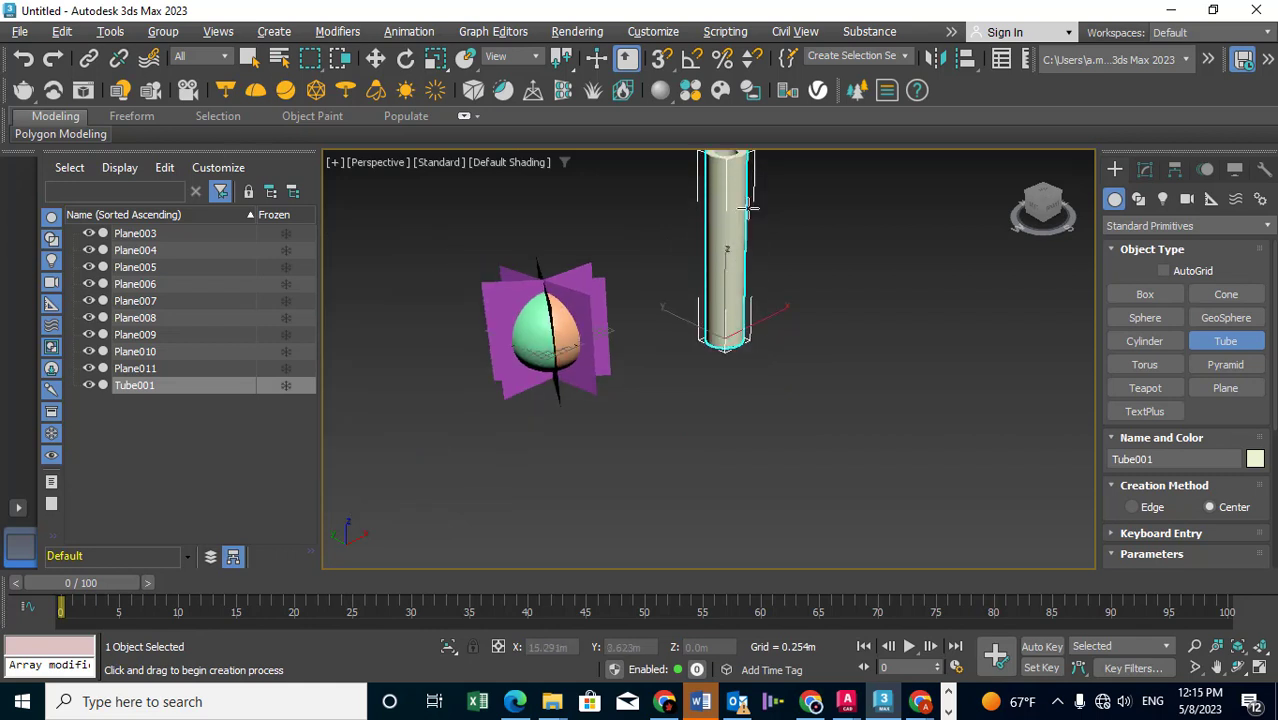
# Return to the four-viewport layout of Top, Front, Left and Perspective.
pyautogui.press('w')
pyautogui.moveTo(764, 262); pyautogui.dragTo(750, 331, button='middle')
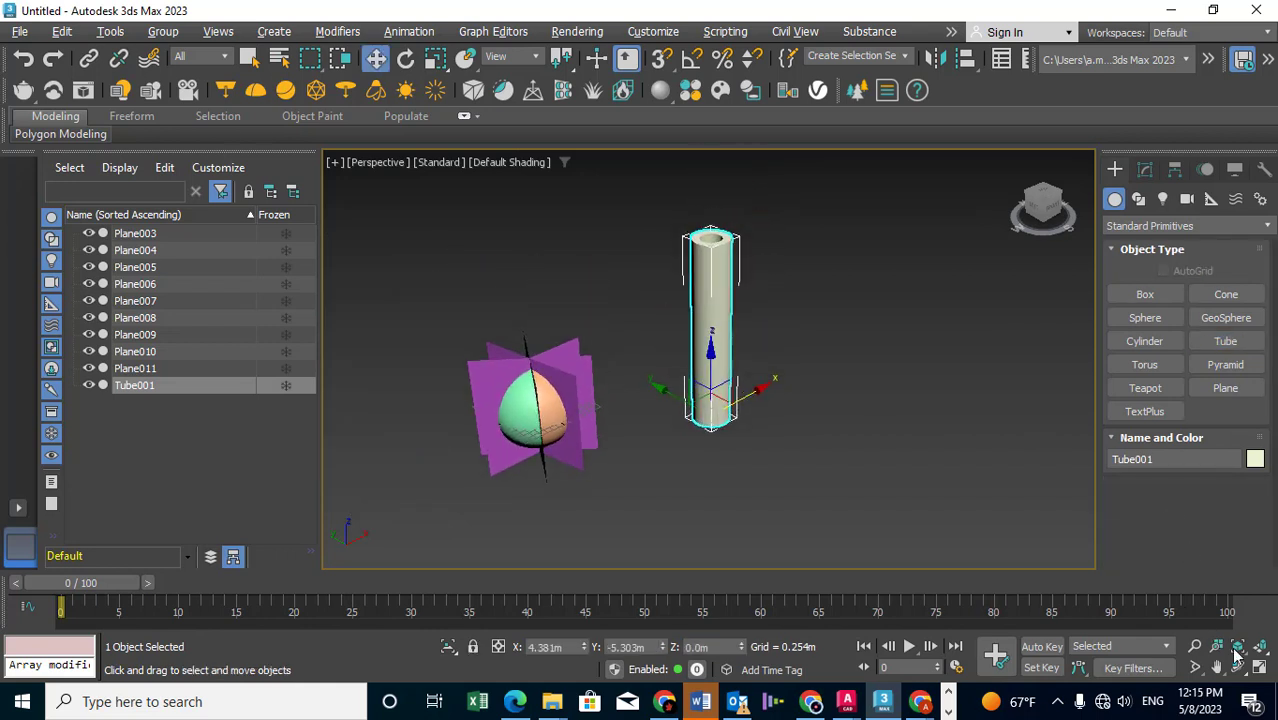
pyautogui.click(1259, 667)
pyautogui.scroll(-3, 644, 269)
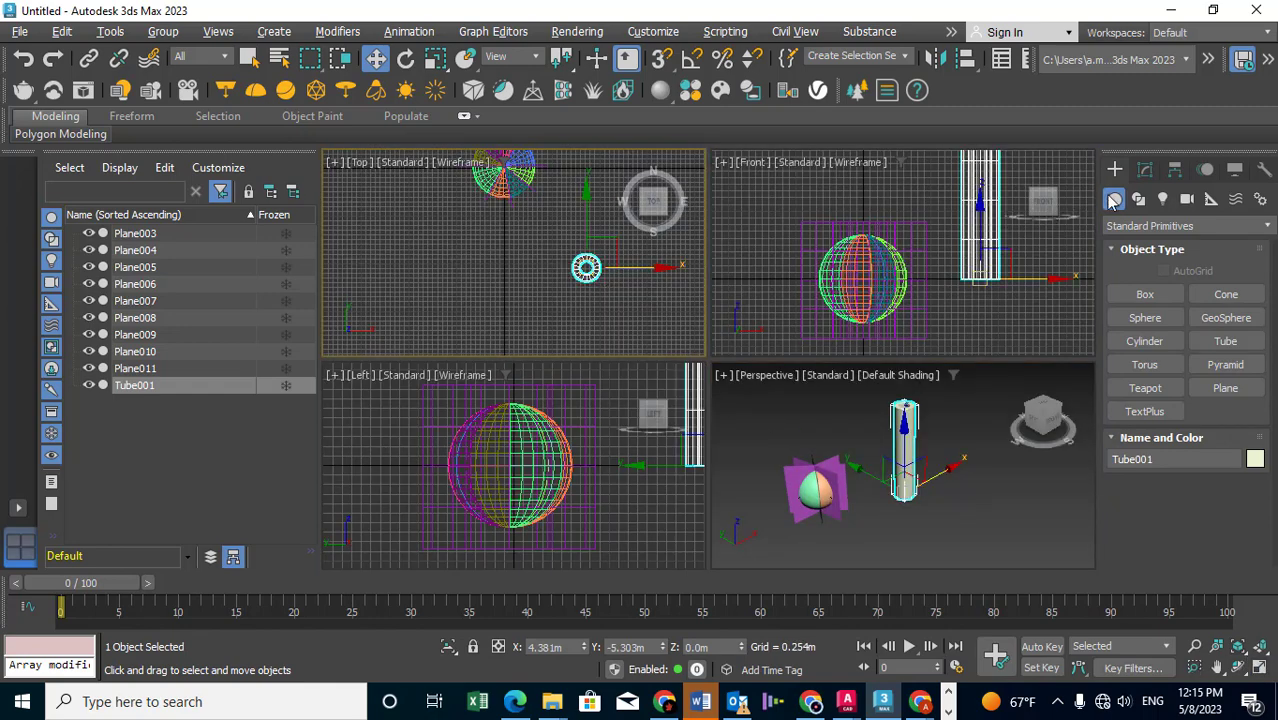
# Draw a thin square box, Box001, around the tube's base in the Top view.
pyautogui.click(1136, 296)
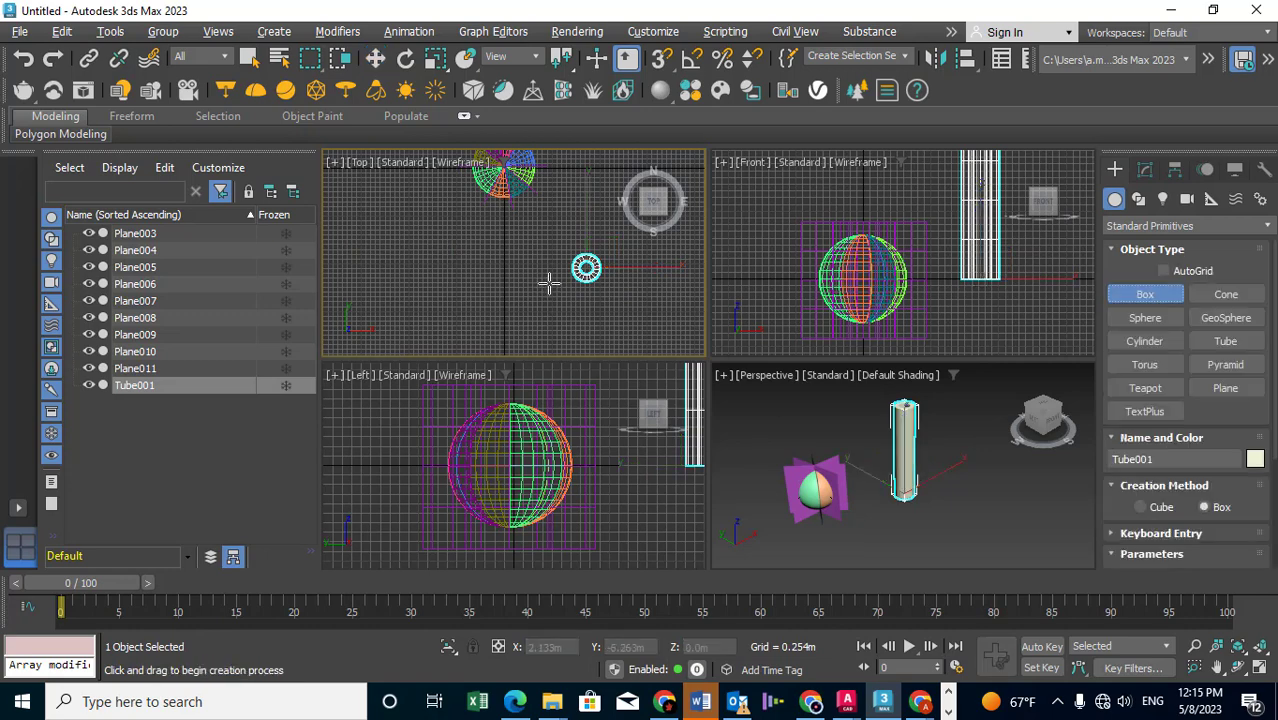
pyautogui.moveTo(550, 283); pyautogui.dragTo(514, 287, button='middle')
pyautogui.scroll(5, 534, 274)
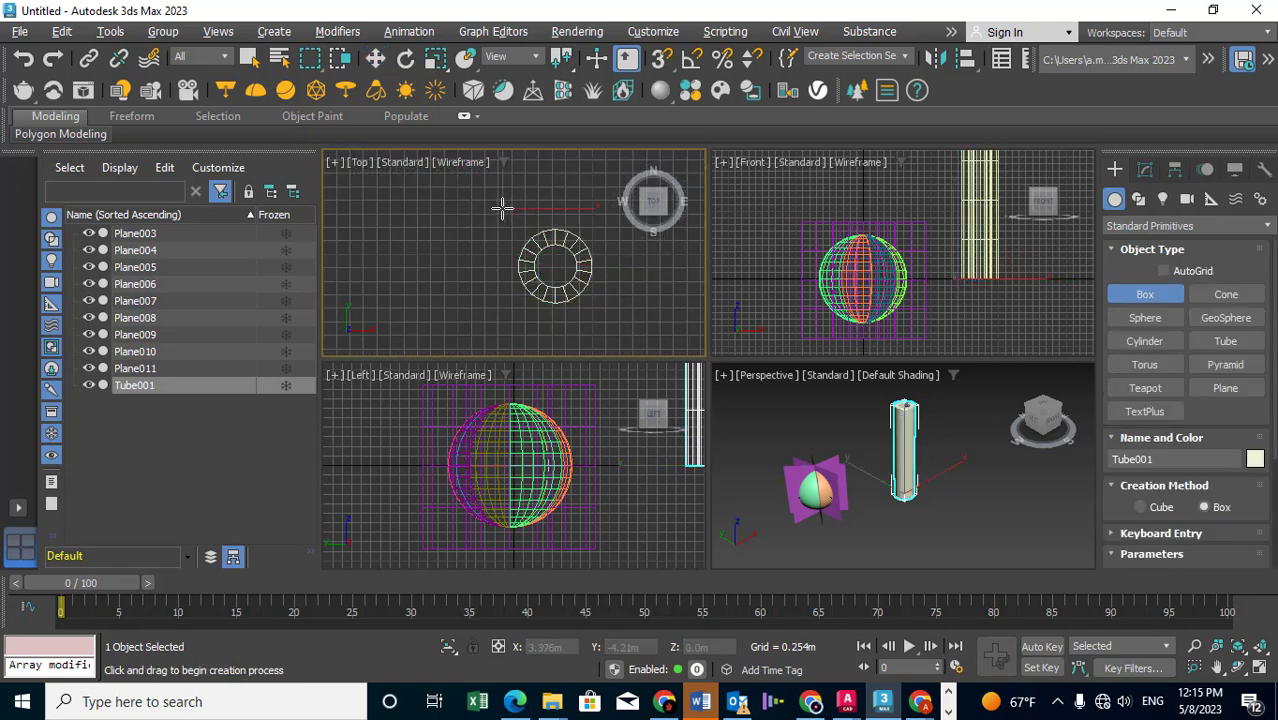
pyautogui.moveTo(501, 208); pyautogui.dragTo(605, 327)
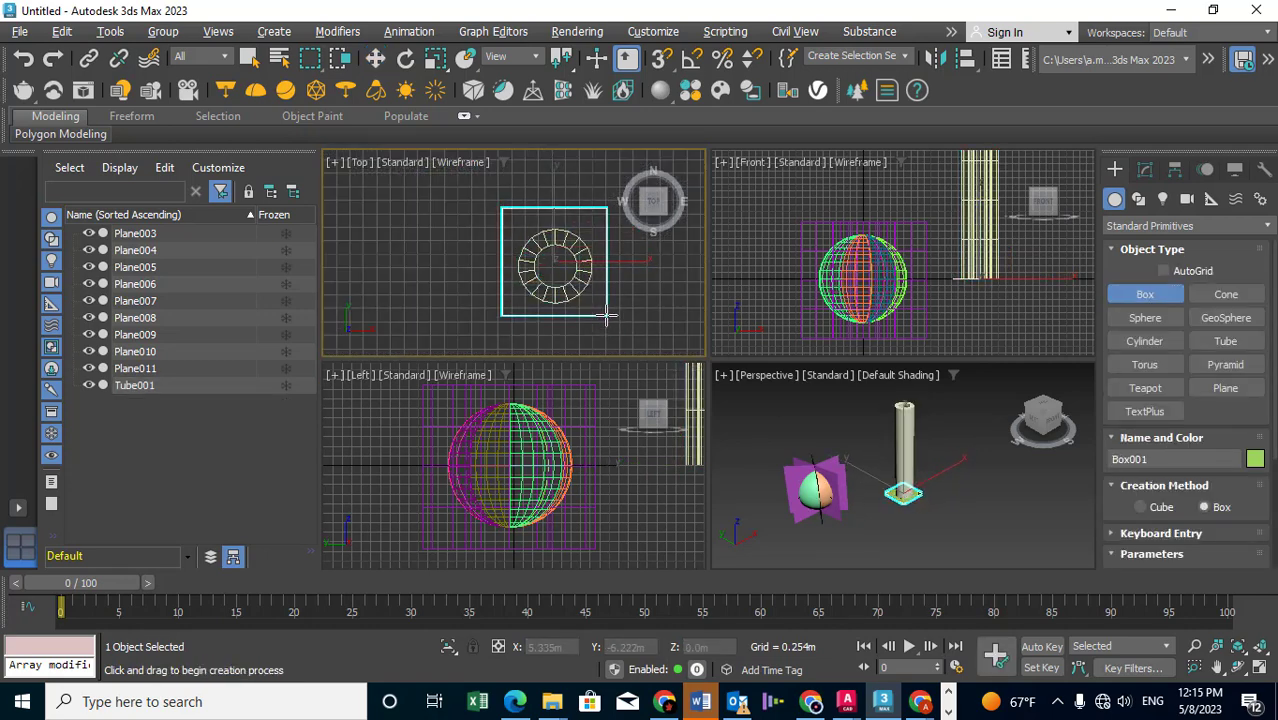
pyautogui.moveTo(600, 322); pyautogui.dragTo(606, 315)
pyautogui.click(606, 315)
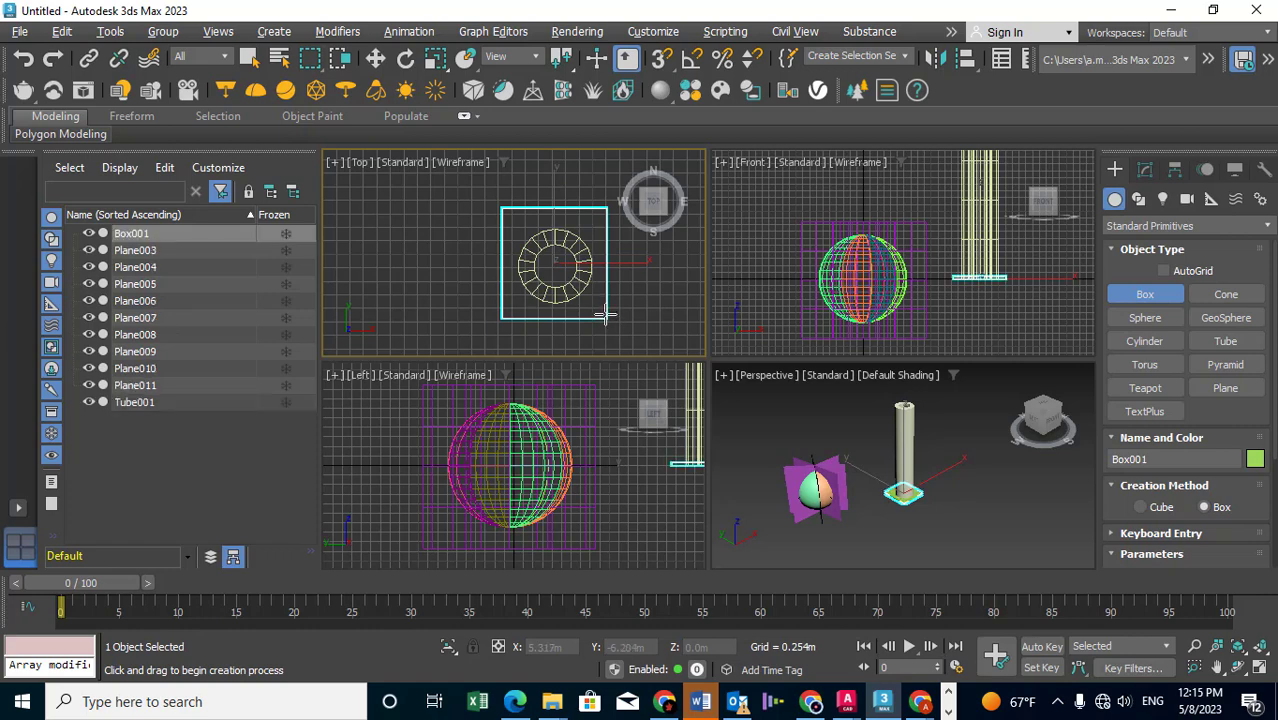
pyautogui.rightClick(952, 290)
# Shift-move box copies up the tube in Front view, creating Box002 and starting Box003.
pyautogui.press('w')
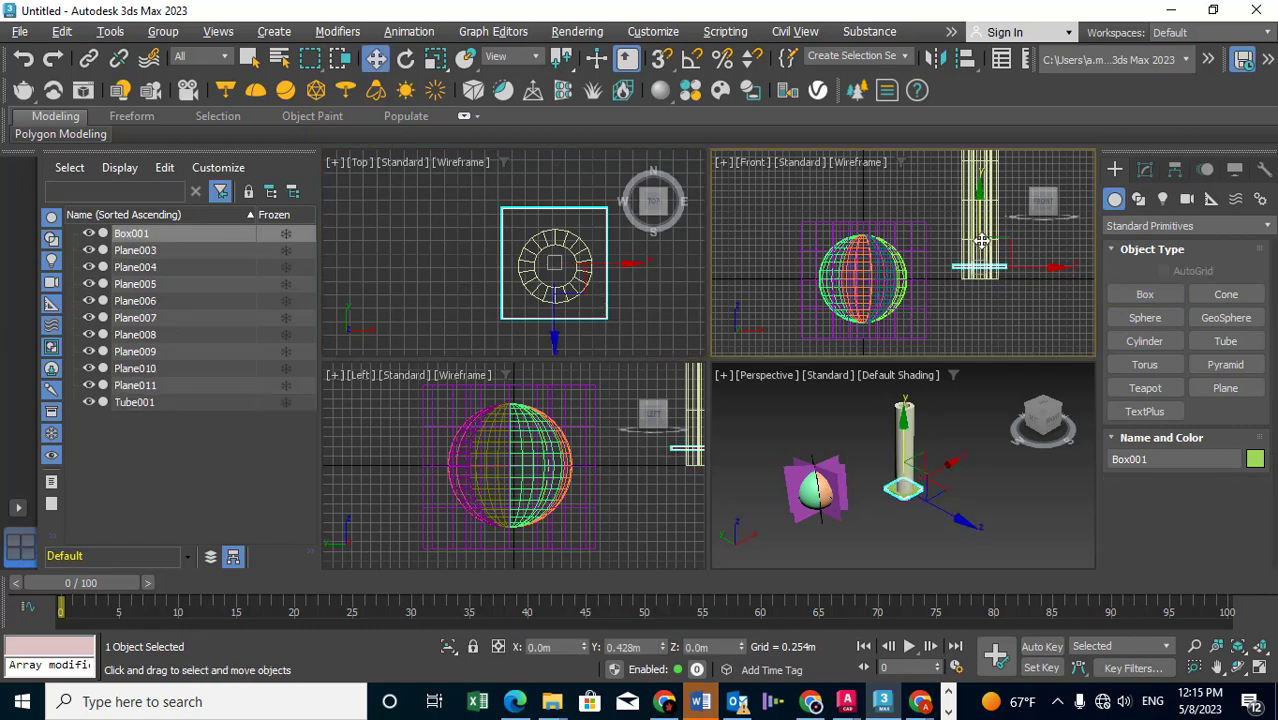
pyautogui.moveTo(982, 242); pyautogui.dragTo(907, 296, button='middle')
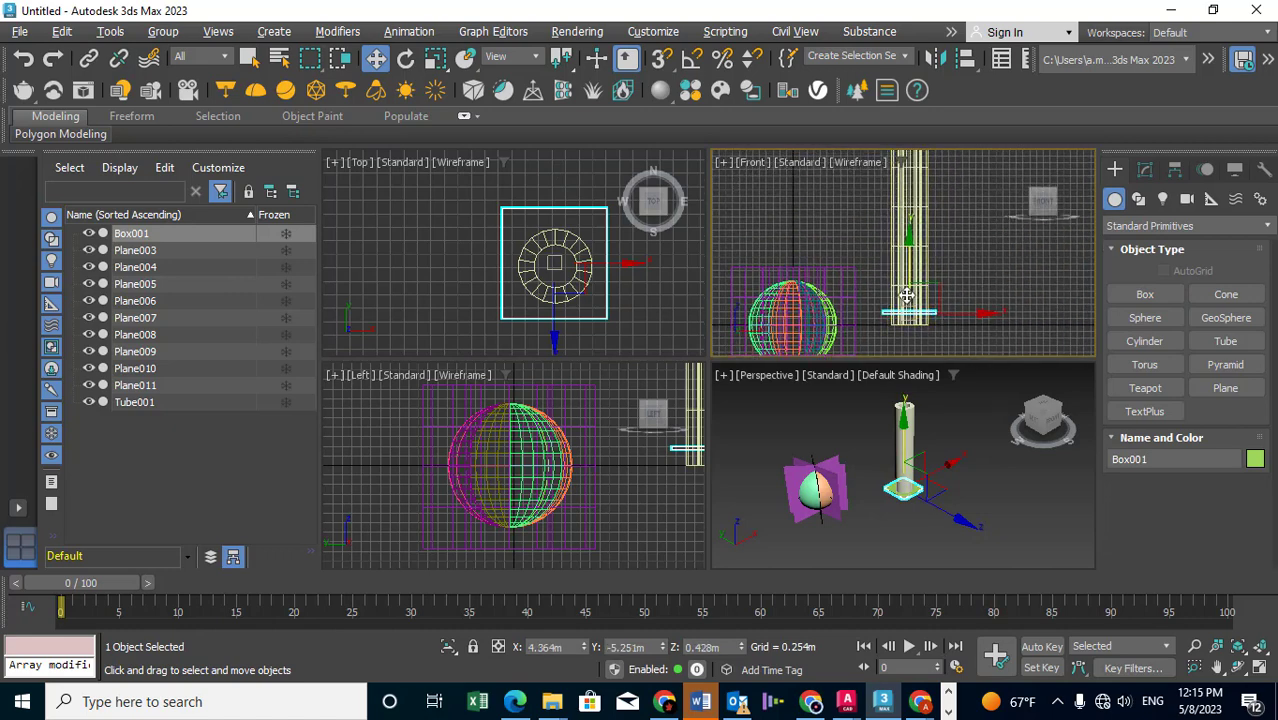
pyautogui.scroll(-1, 914, 266)
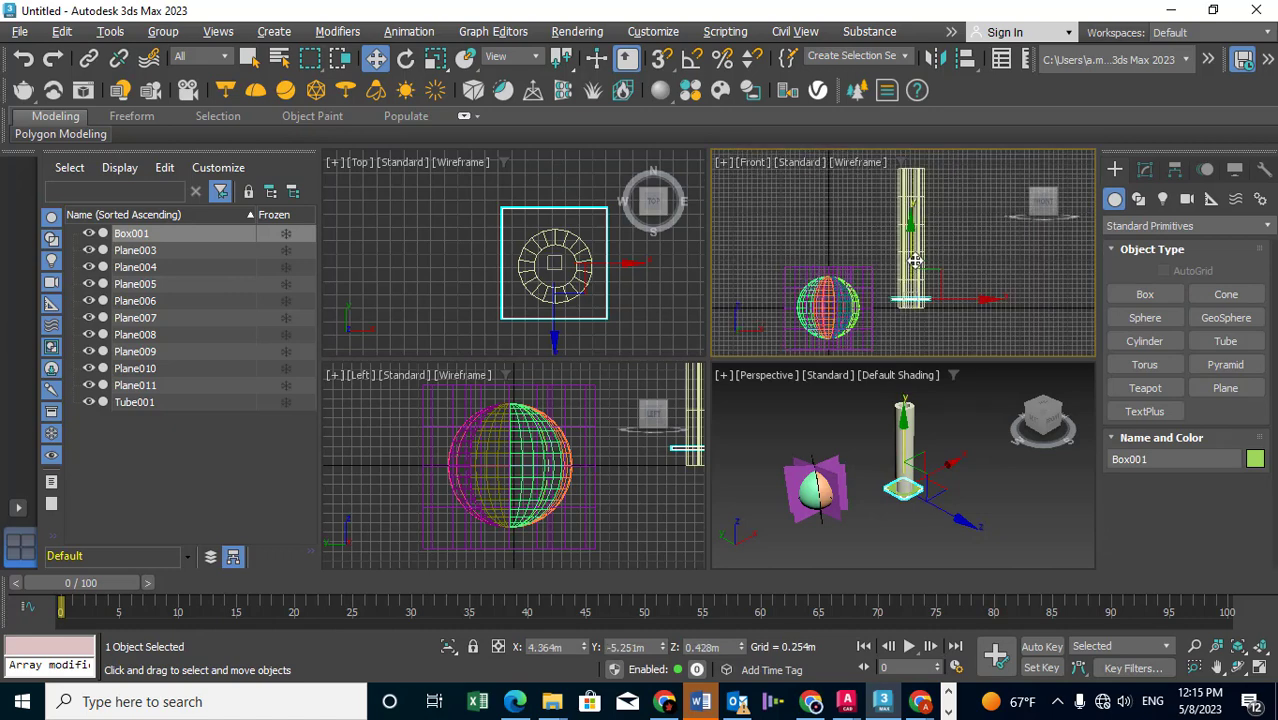
pyautogui.keyDown('shift'); pyautogui.moveTo(915, 260); pyautogui.dragTo(903, 160); pyautogui.keyUp('shift')
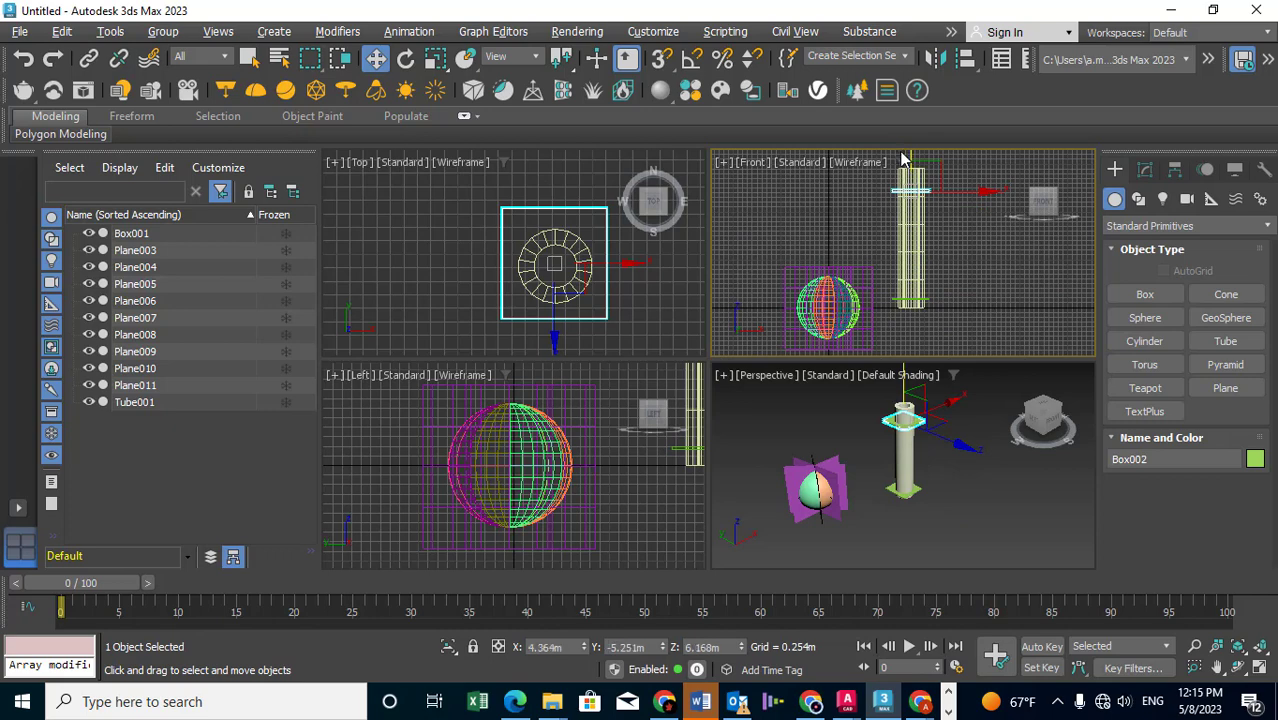
pyautogui.click(642, 430)
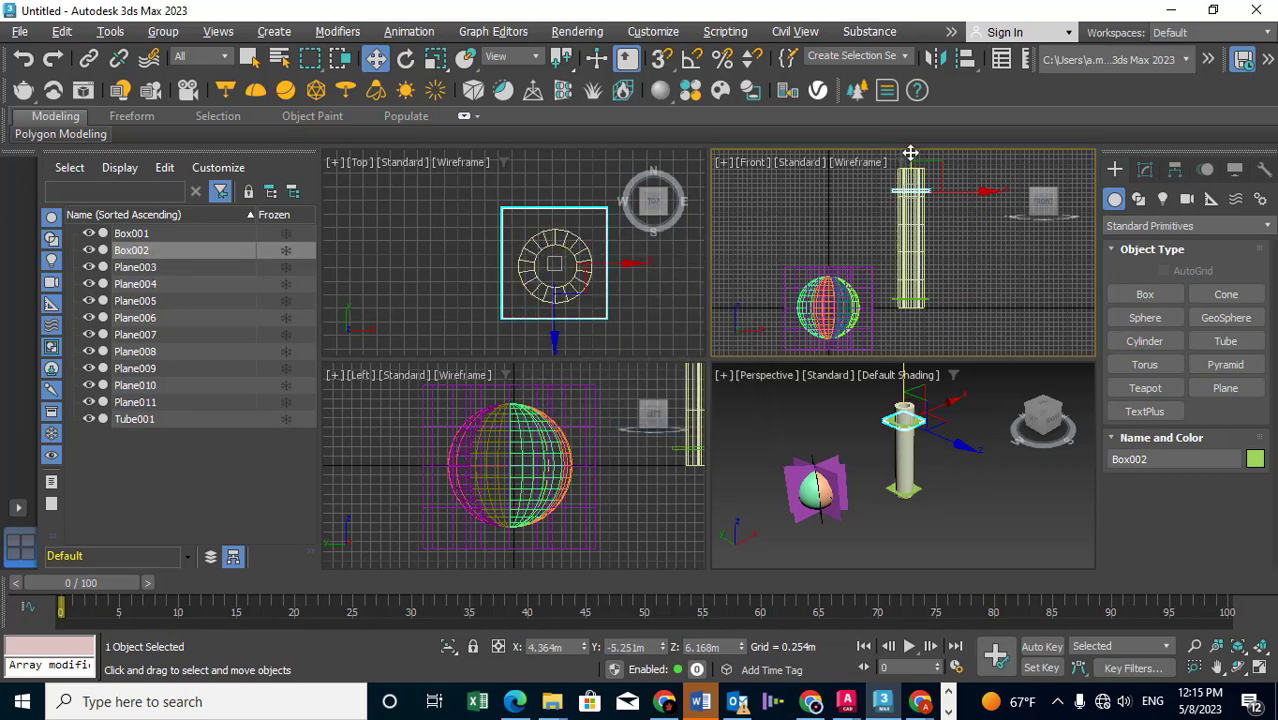
pyautogui.keyDown('shift'); pyautogui.moveTo(910, 153); pyautogui.dragTo(912, 186); pyautogui.keyUp('shift')
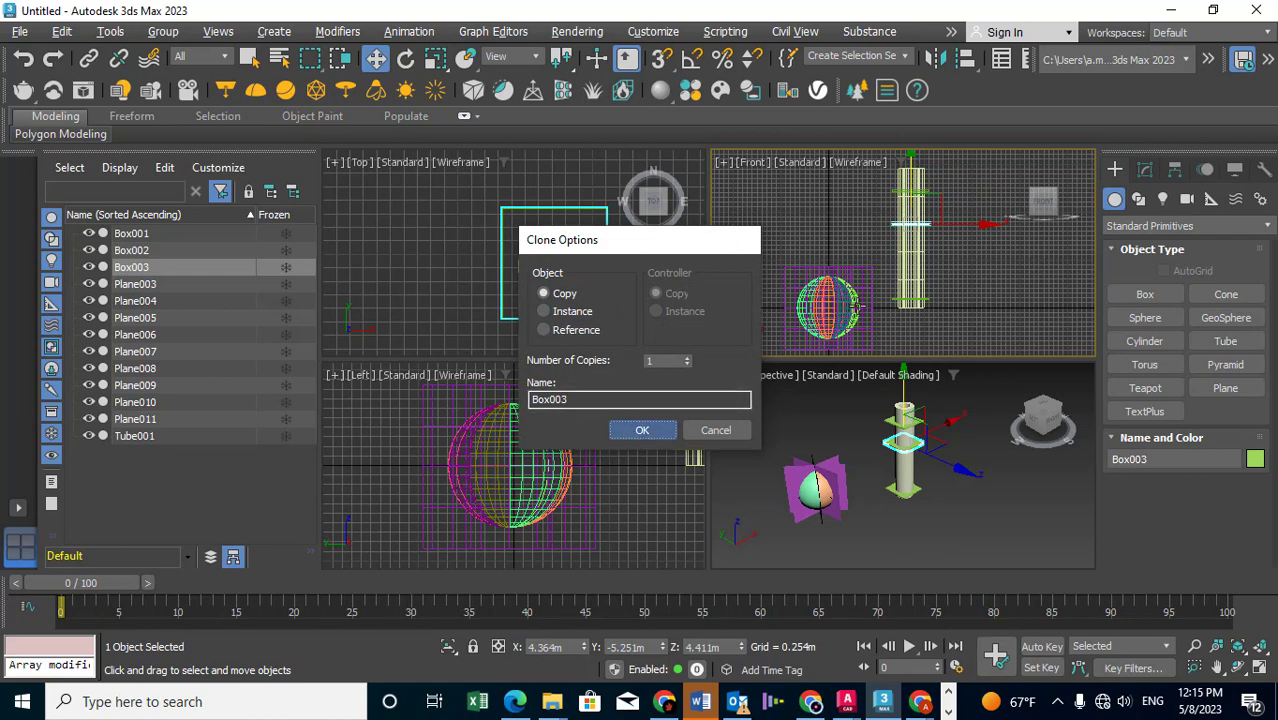
# Confirm Box003, then tilt it slightly and raise it higher up the tube.
pyautogui.press('Return')
pyautogui.rightClick(945, 222)
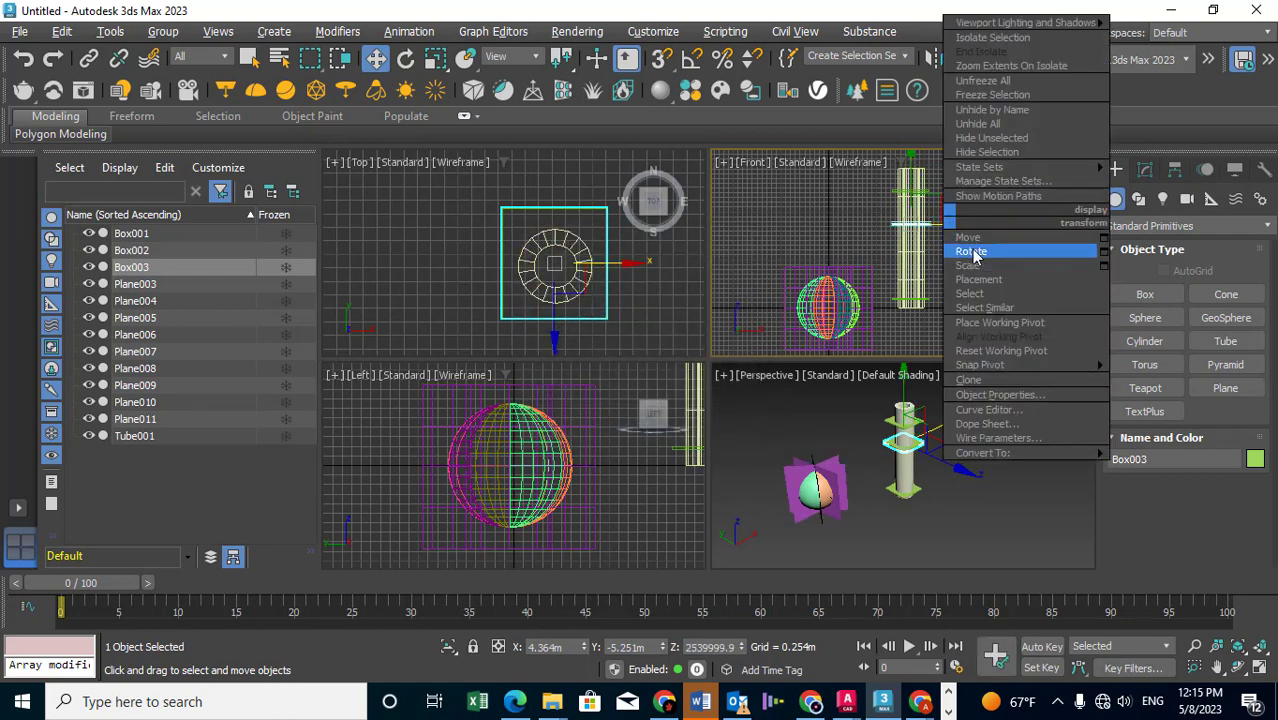
pyautogui.click(972, 252)
pyautogui.scroll(1, 954, 220)
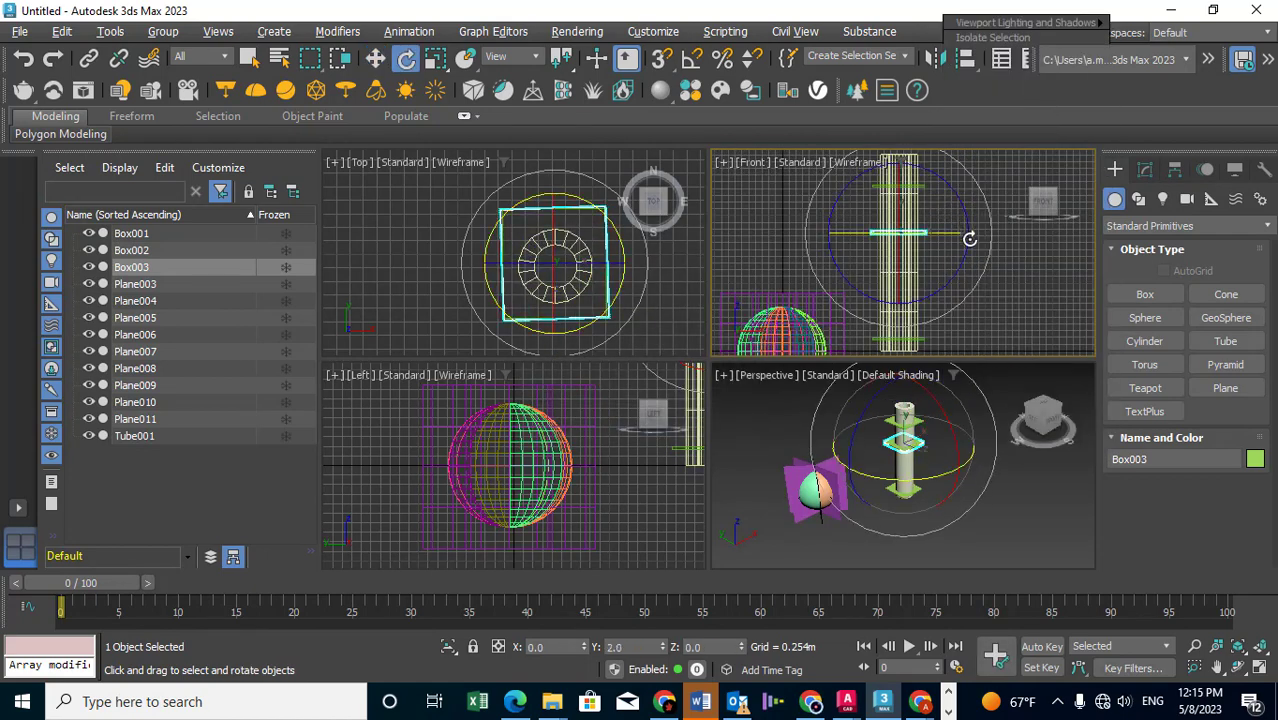
pyautogui.moveTo(966, 227); pyautogui.dragTo(969, 251)
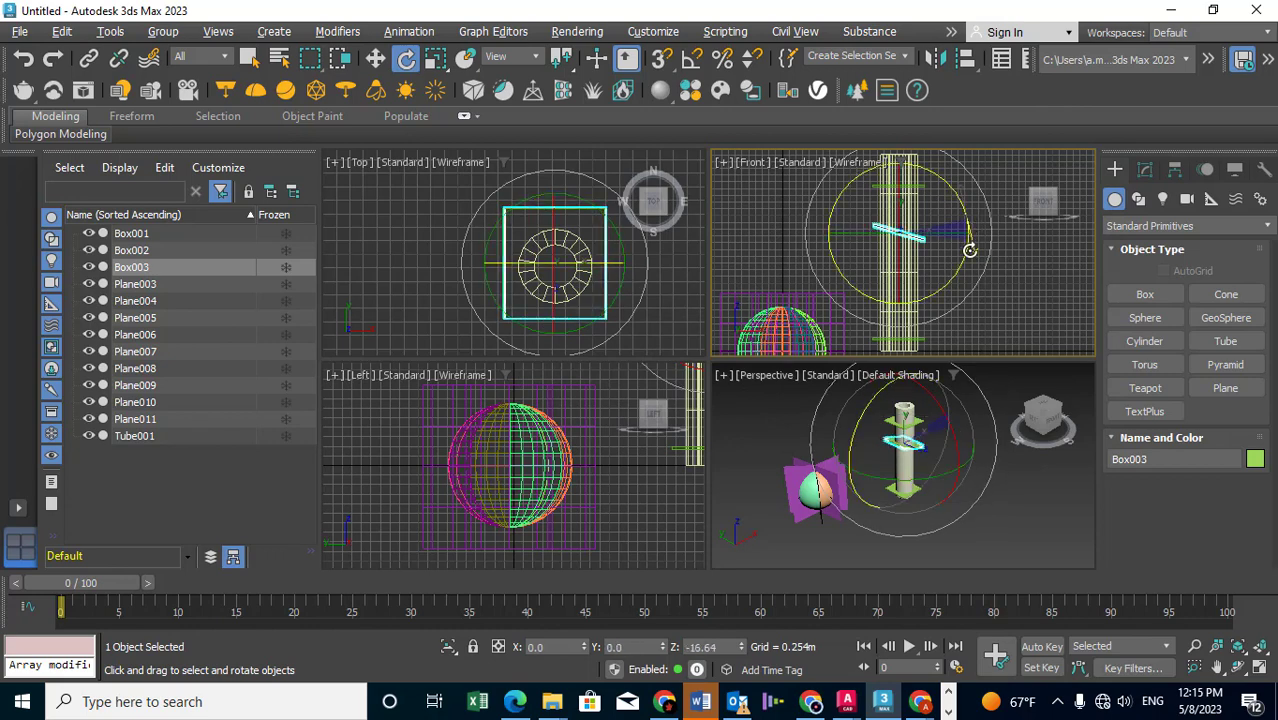
pyautogui.rightClick(906, 234)
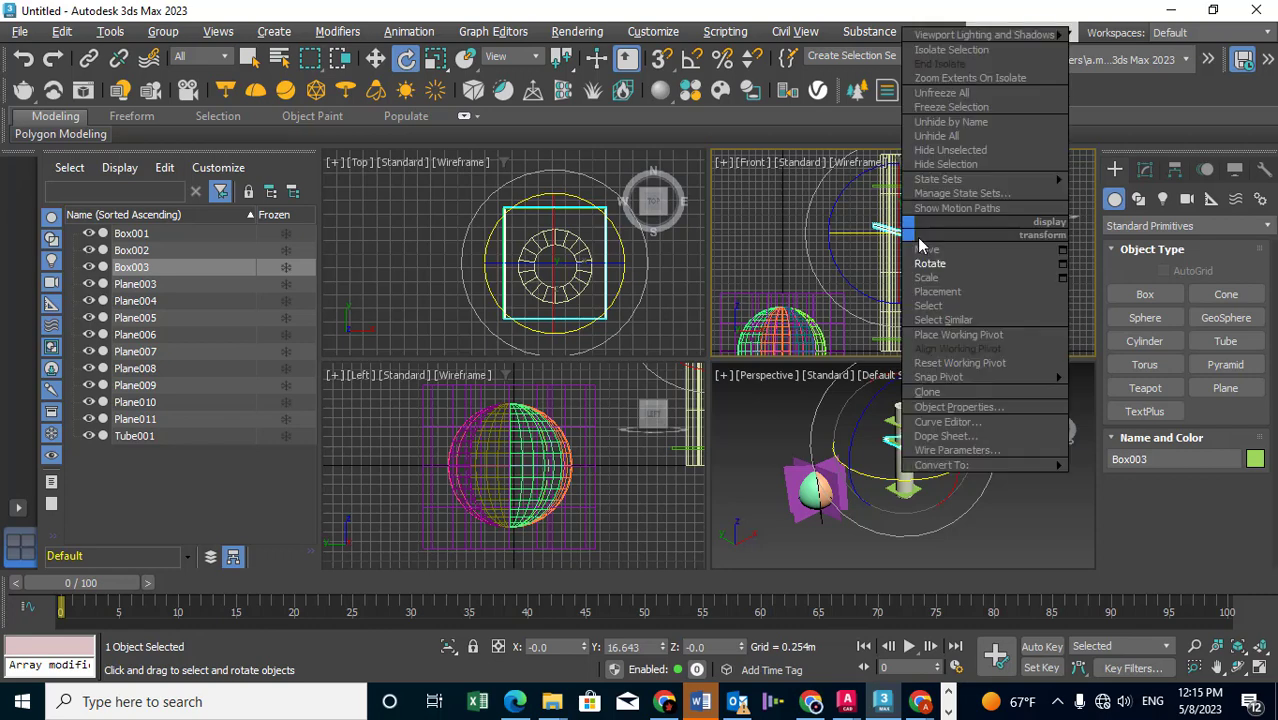
pyautogui.click(921, 247)
pyautogui.moveTo(897, 178); pyautogui.dragTo(896, 168)
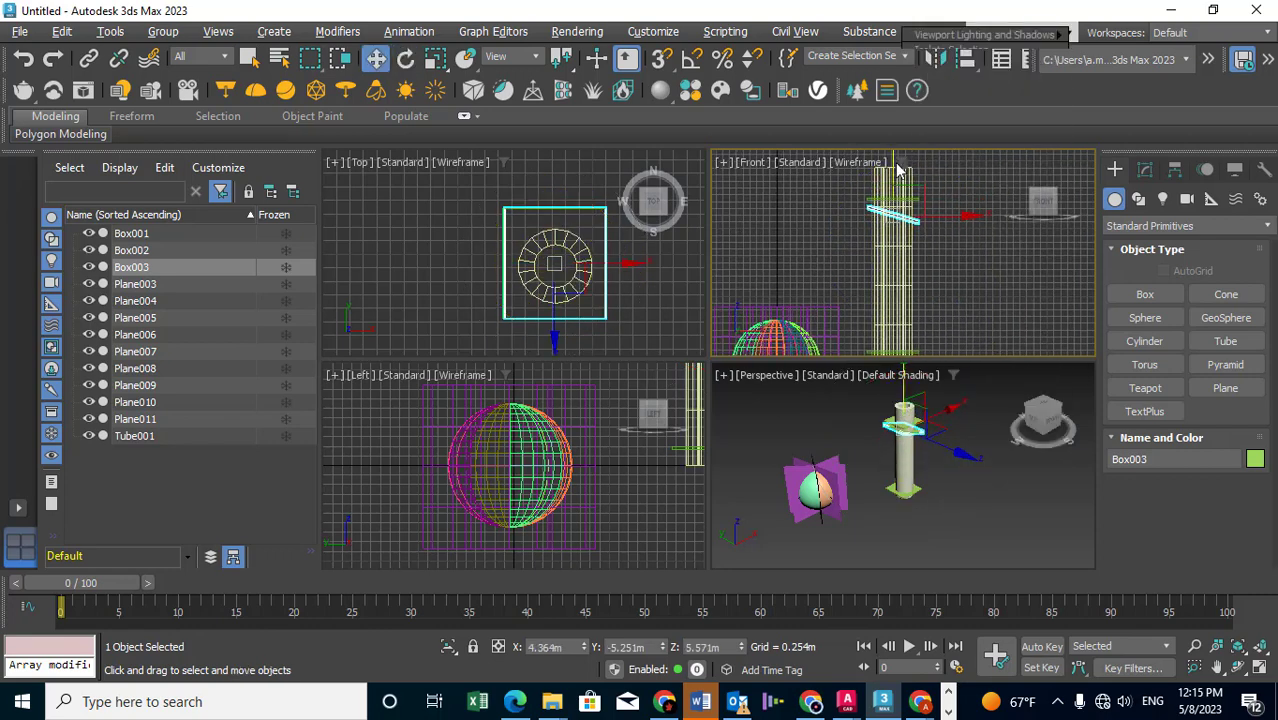
# Shift-drag copies Box004 and Box005 lower down the tube.
pyautogui.keyDown('shift'); pyautogui.moveTo(897, 172); pyautogui.dragTo(890, 190); pyautogui.keyUp('shift')
pyautogui.press('Return')
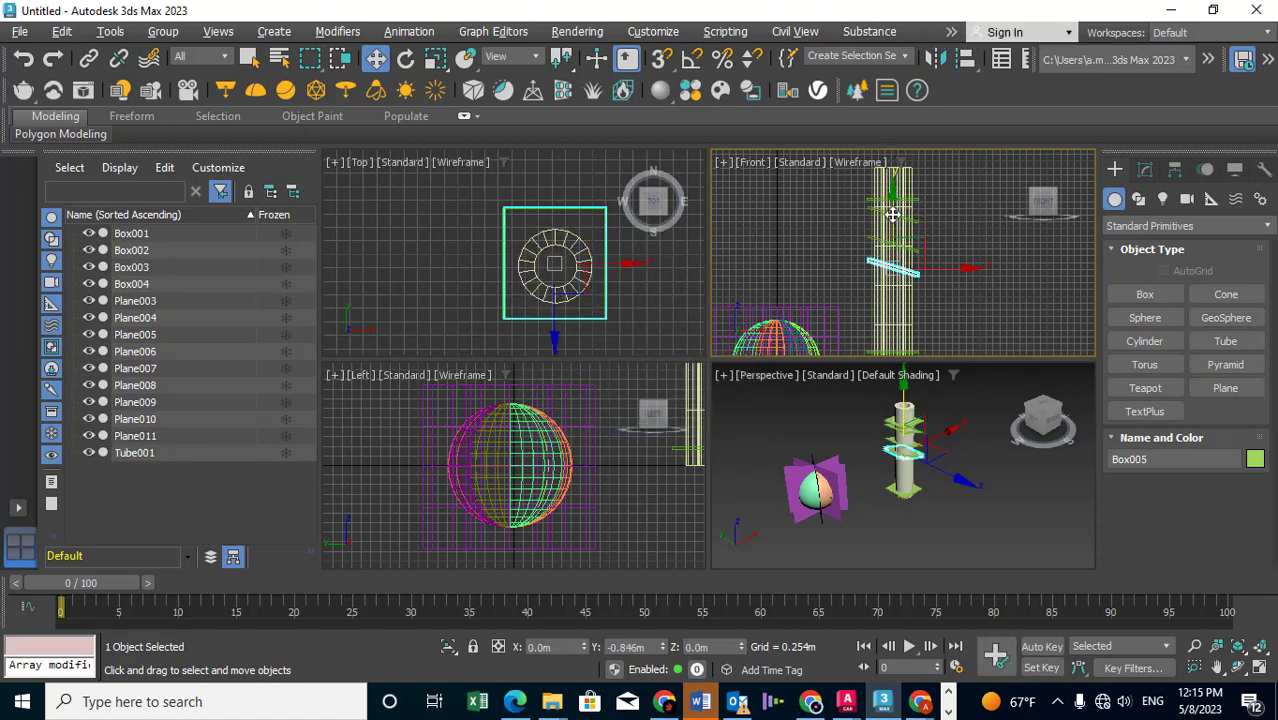
pyautogui.keyDown('shift'); pyautogui.moveTo(893, 185); pyautogui.dragTo(893, 222); pyautogui.keyUp('shift')
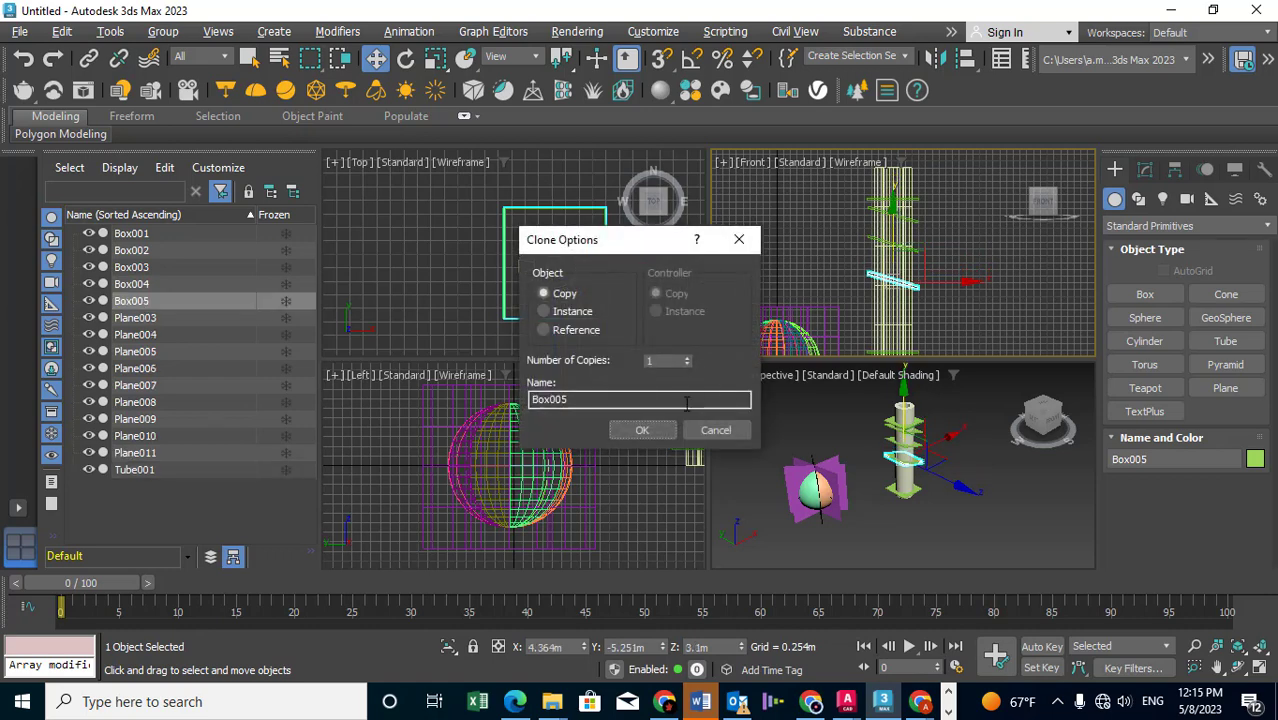
# Confirm Box005 and tilt it about 31 degrees.
pyautogui.click(643, 432)
pyautogui.rightClick(884, 289)
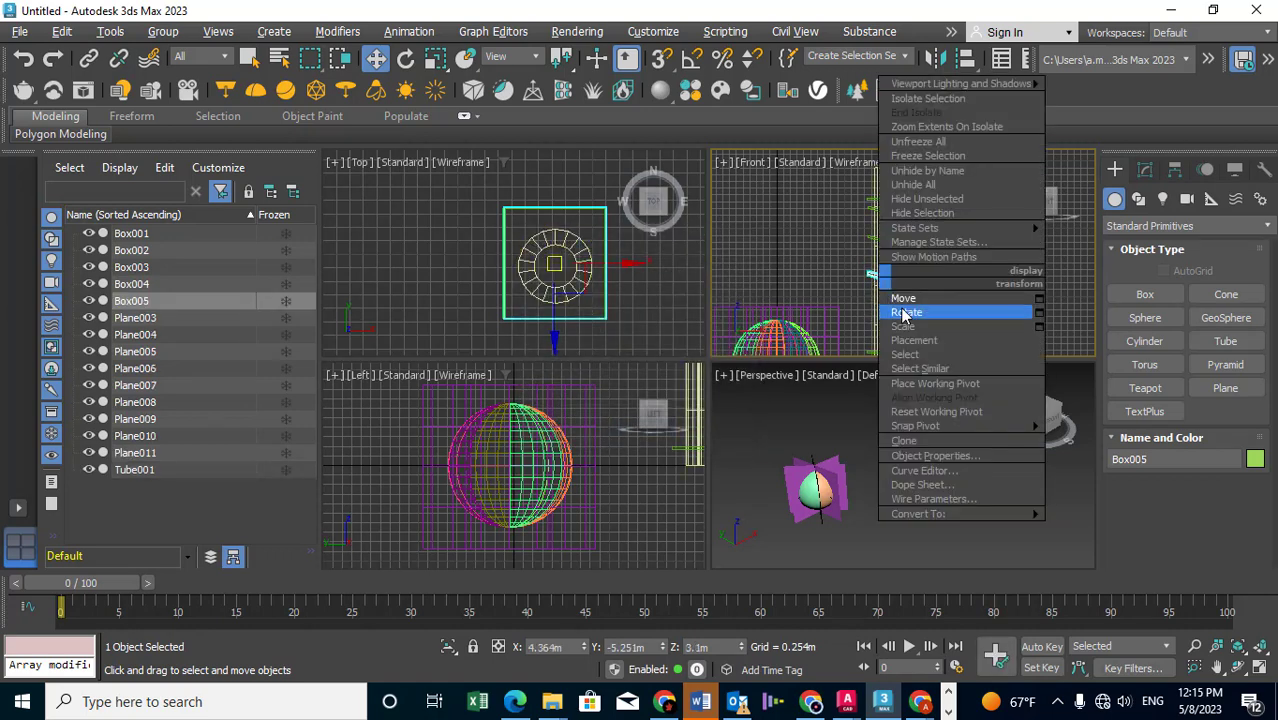
pyautogui.click(910, 312)
pyautogui.moveTo(960, 270); pyautogui.dragTo(952, 210)
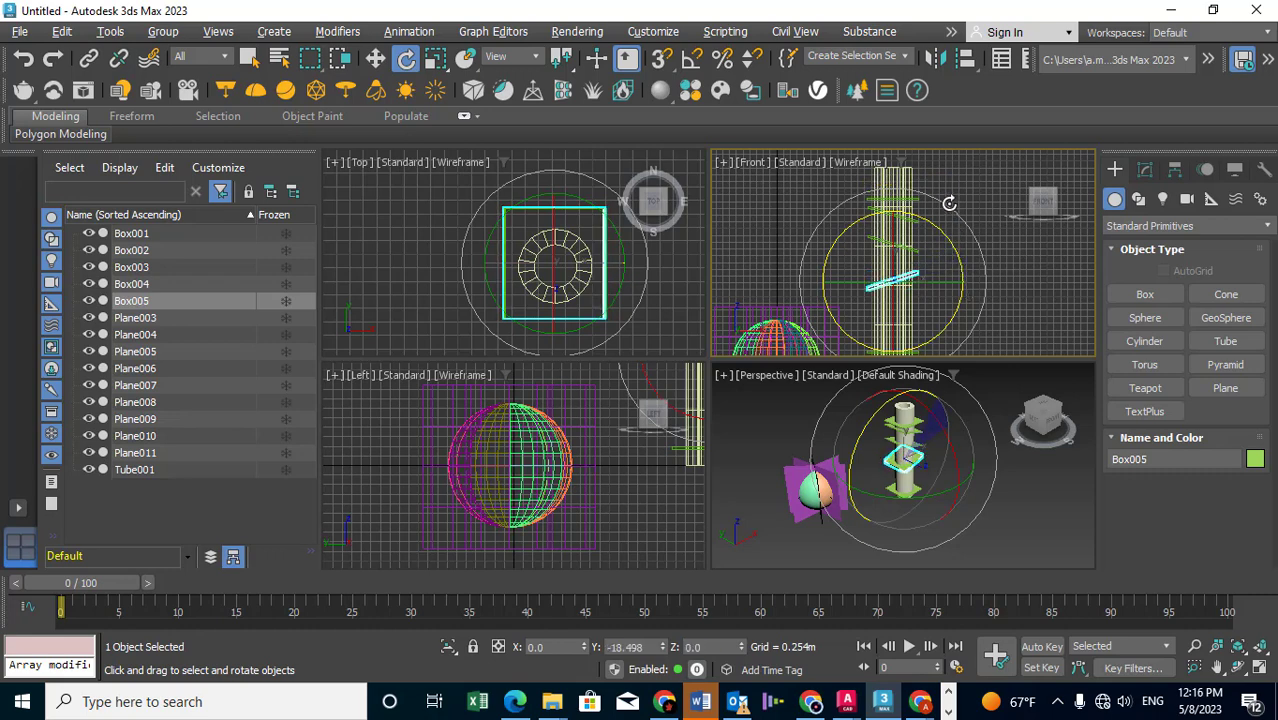
pyautogui.rightClick(920, 252)
pyautogui.click(935, 272)
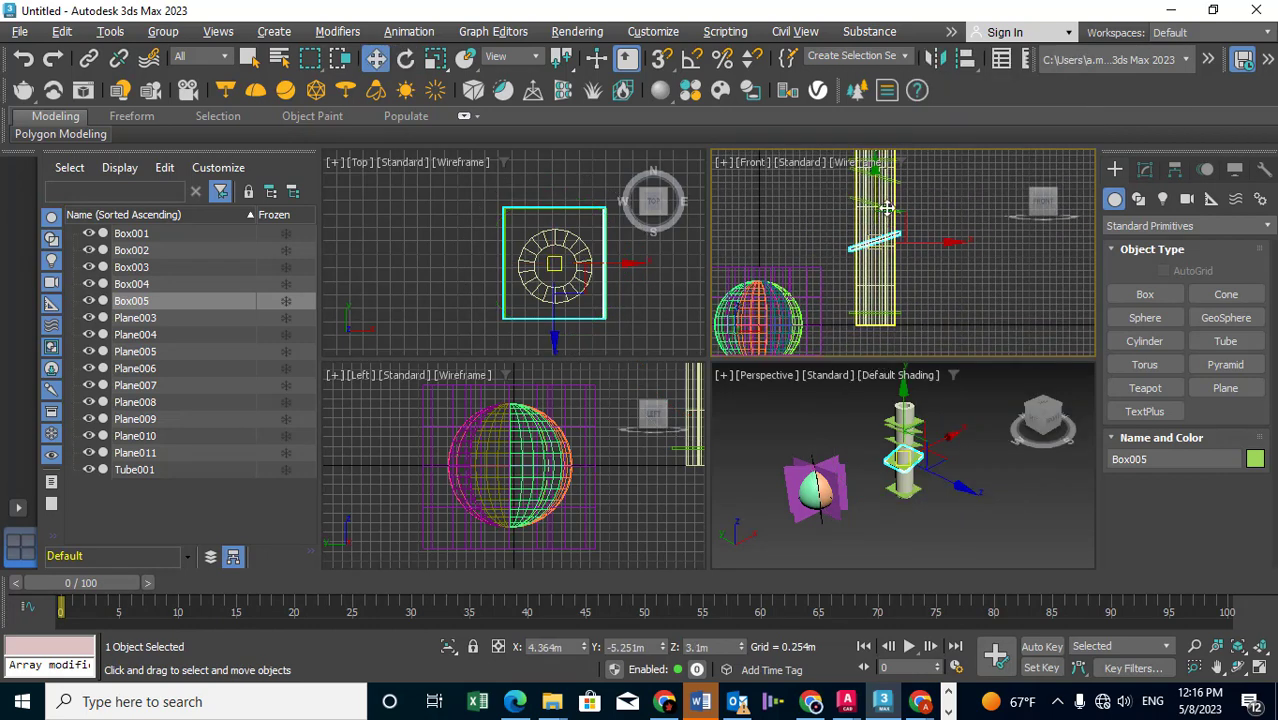
# Shift-drag two copies, Box006 and Box007, further down the tube.
pyautogui.keyDown('shift'); pyautogui.moveTo(873, 177); pyautogui.dragTo(873, 203); pyautogui.keyUp('shift')
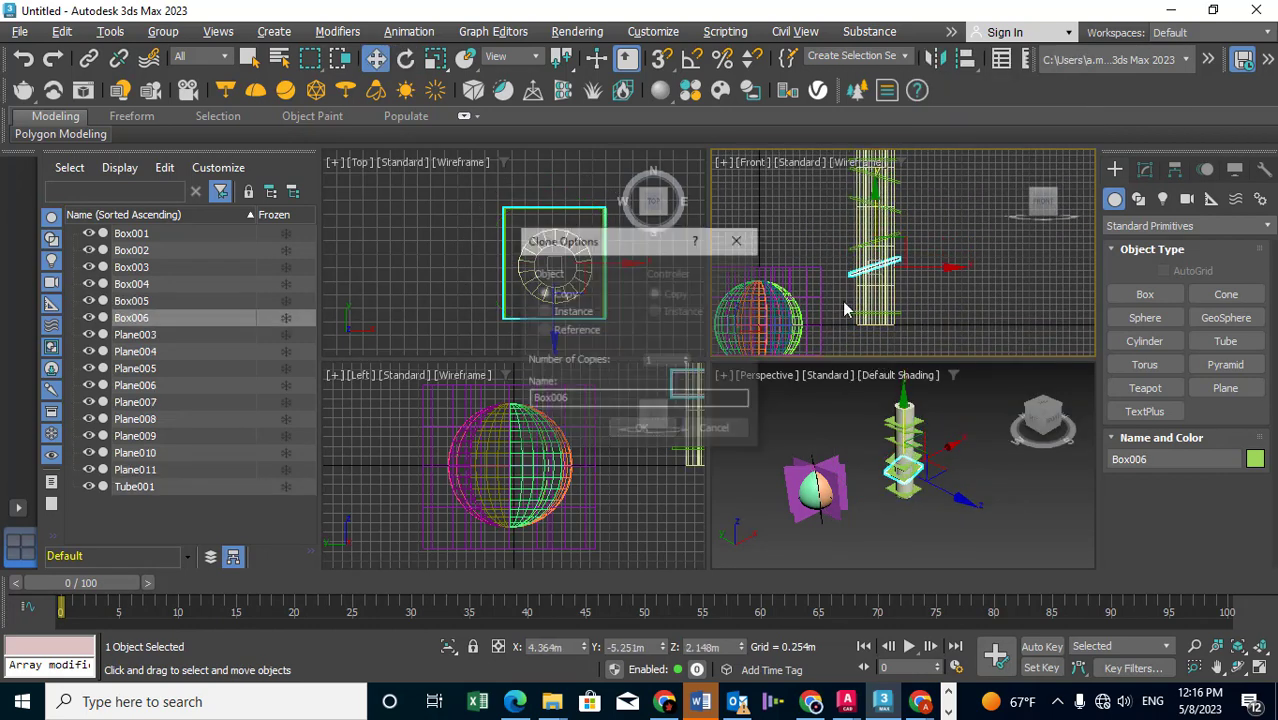
pyautogui.click(642, 431)
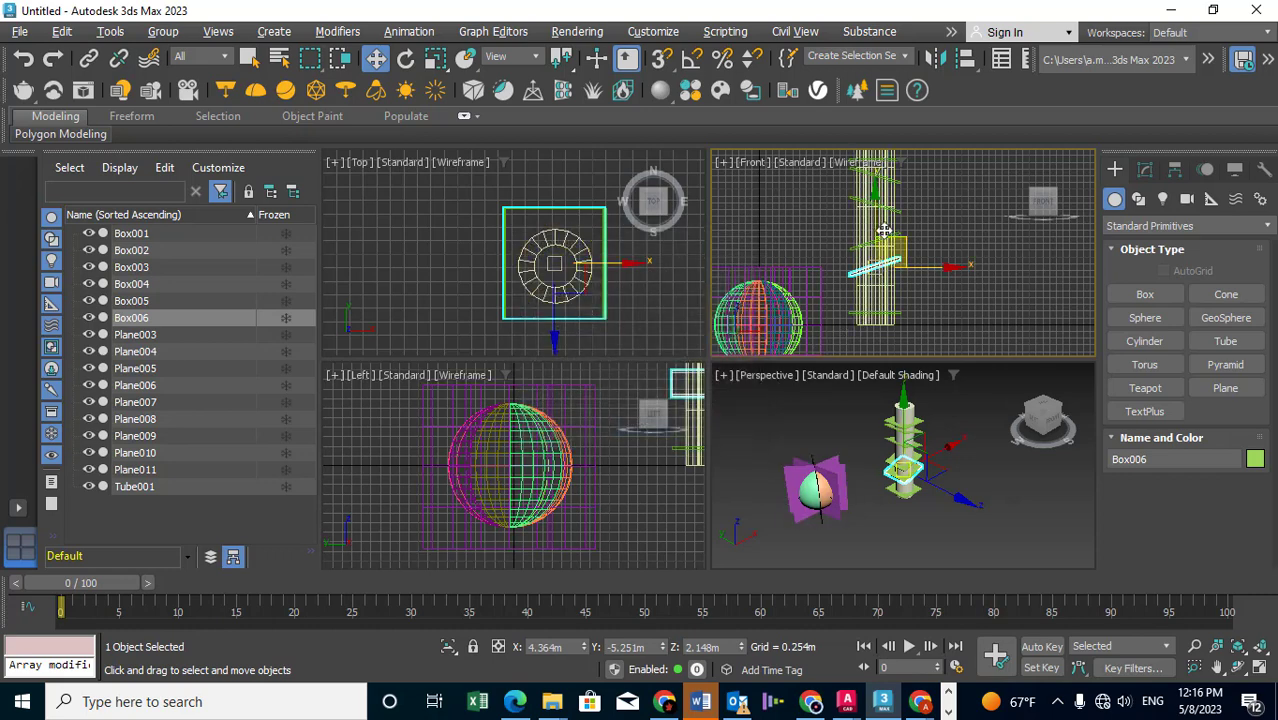
pyautogui.keyDown('shift'); pyautogui.moveTo(874, 190); pyautogui.dragTo(873, 214); pyautogui.keyUp('shift')
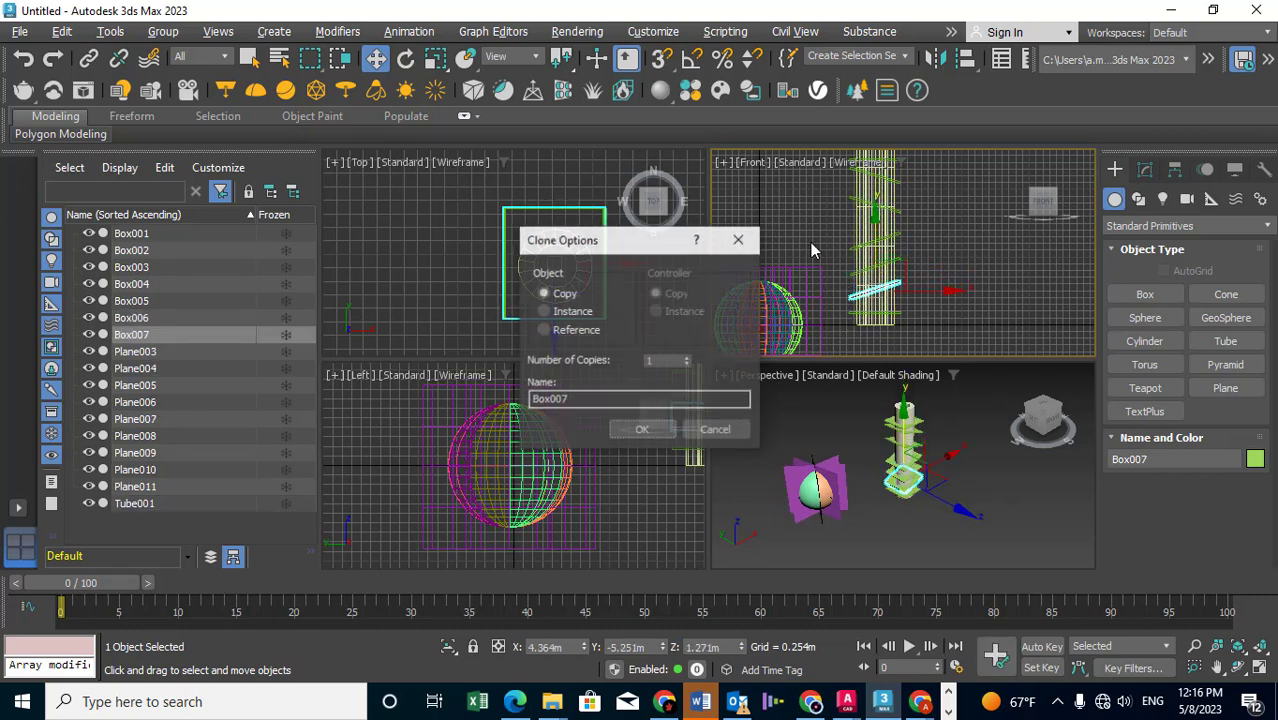
pyautogui.click(642, 431)
# Tilt Box007 about 26 degrees the opposite way.
pyautogui.rightClick(915, 249)
pyautogui.click(930, 272)
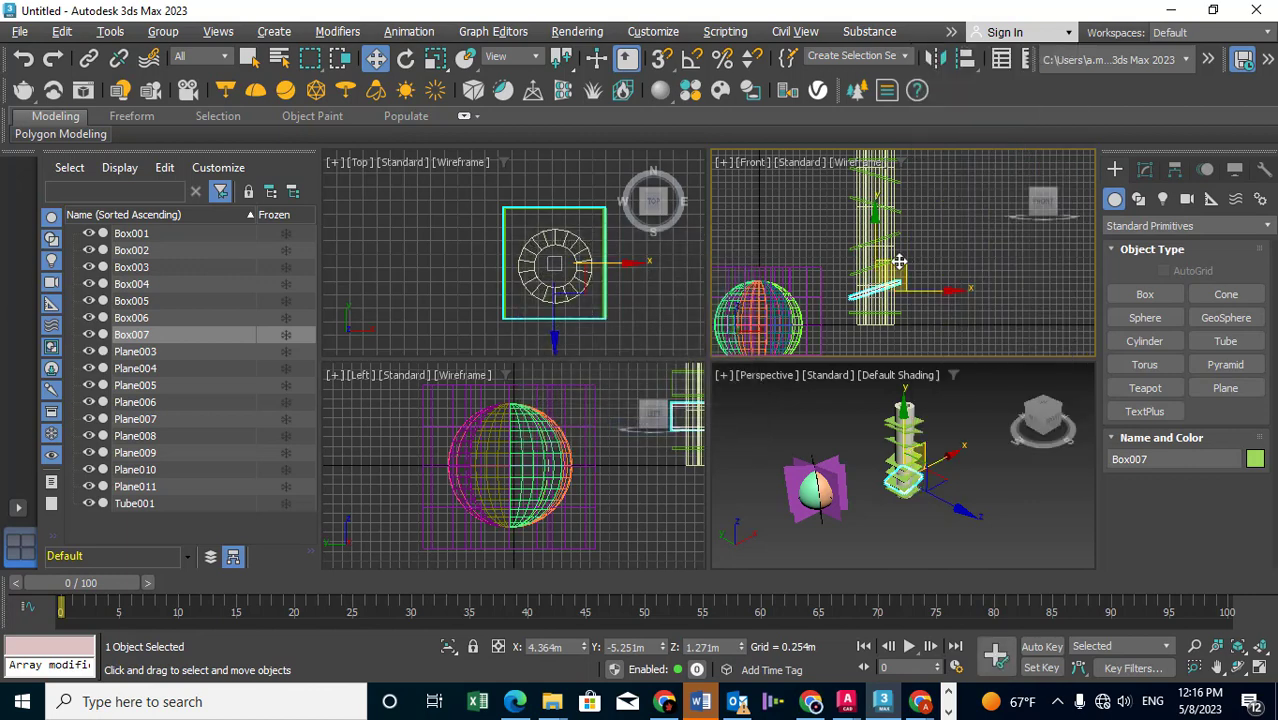
pyautogui.rightClick(895, 262)
pyautogui.click(924, 289)
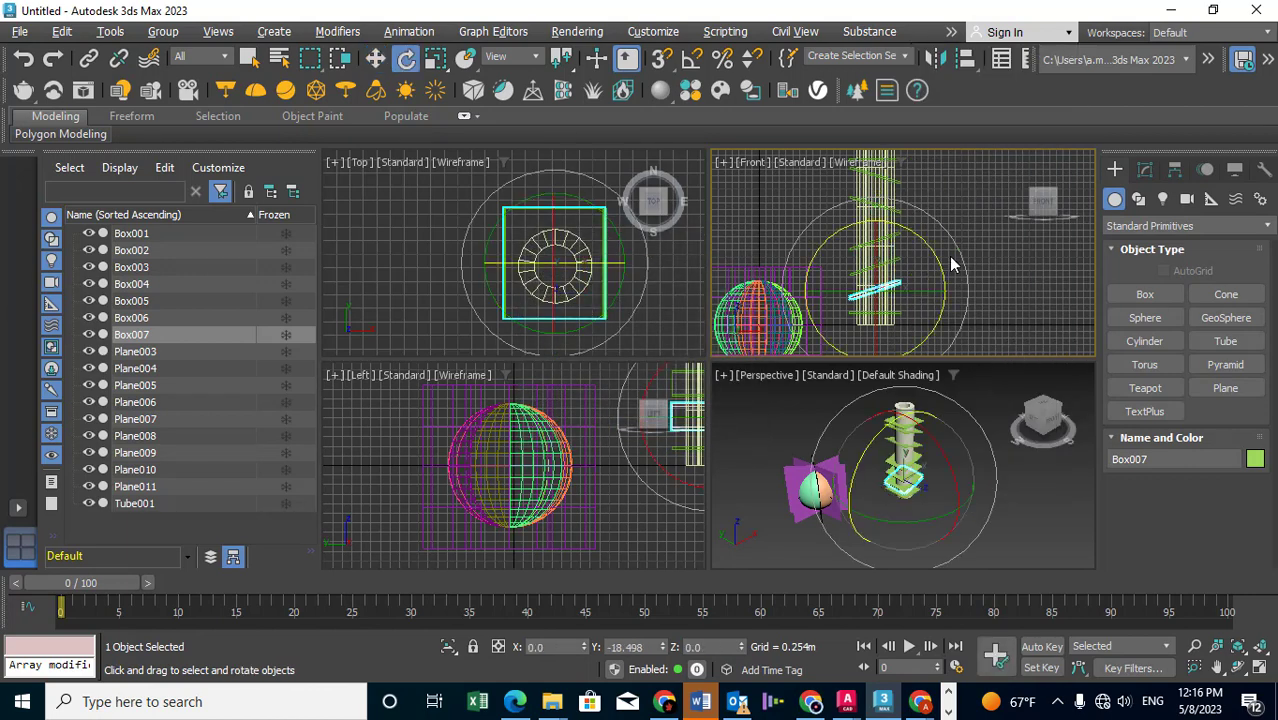
pyautogui.moveTo(942, 276); pyautogui.dragTo(945, 310)
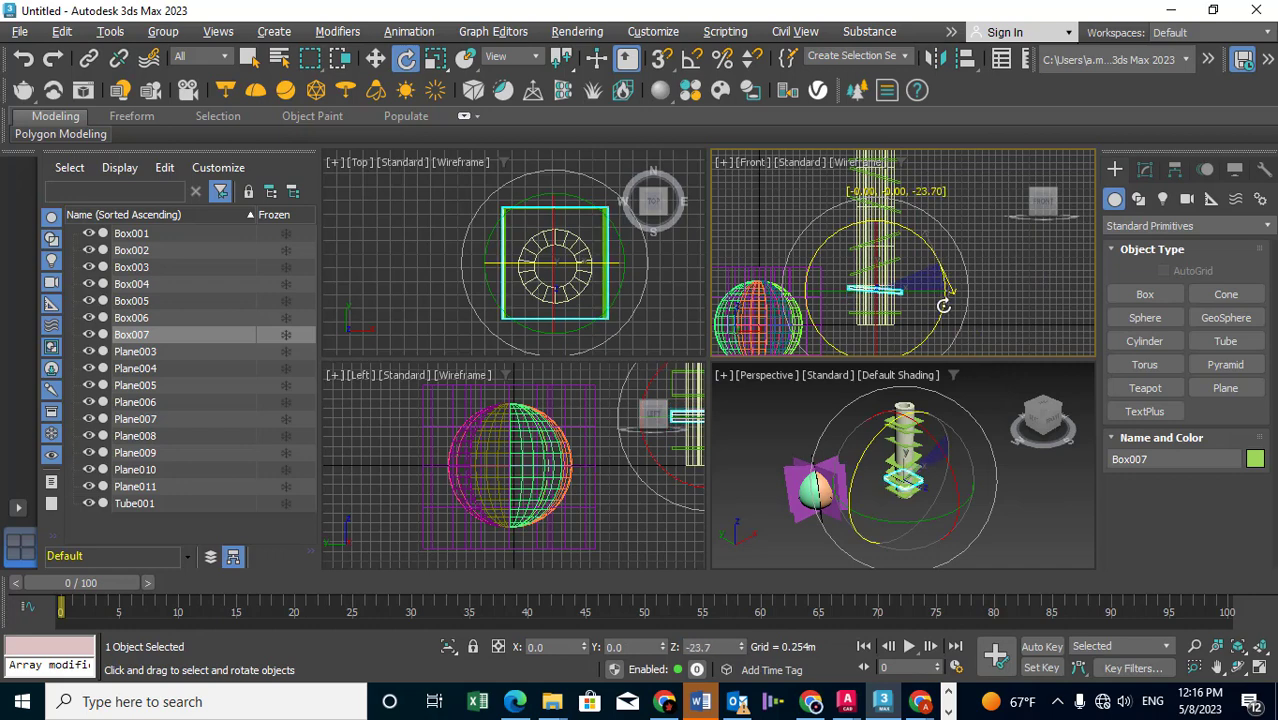
pyautogui.rightClick(926, 460)
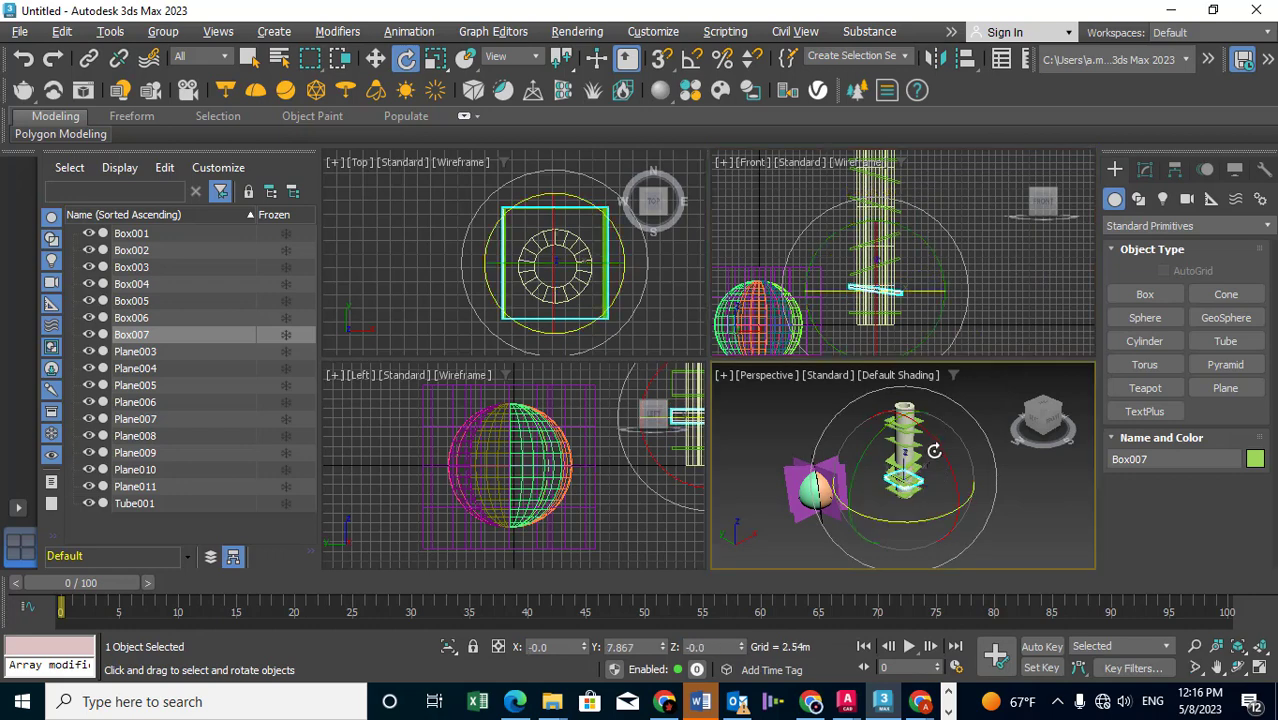
pyautogui.rightClick(941, 465)
# Maximize the Perspective view and select the topmost green plate.
pyautogui.click(981, 460)
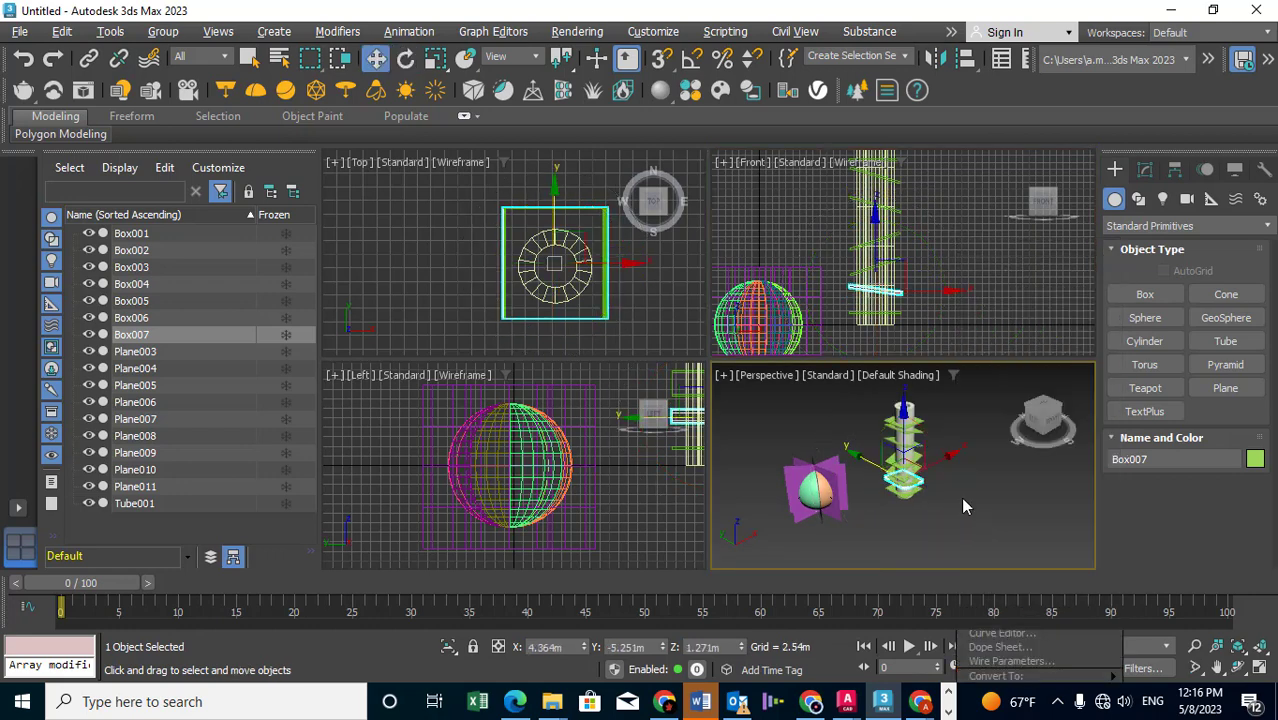
pyautogui.click(960, 497)
pyautogui.hotkey('alt', 'w')
pyautogui.scroll(2, 736, 337)
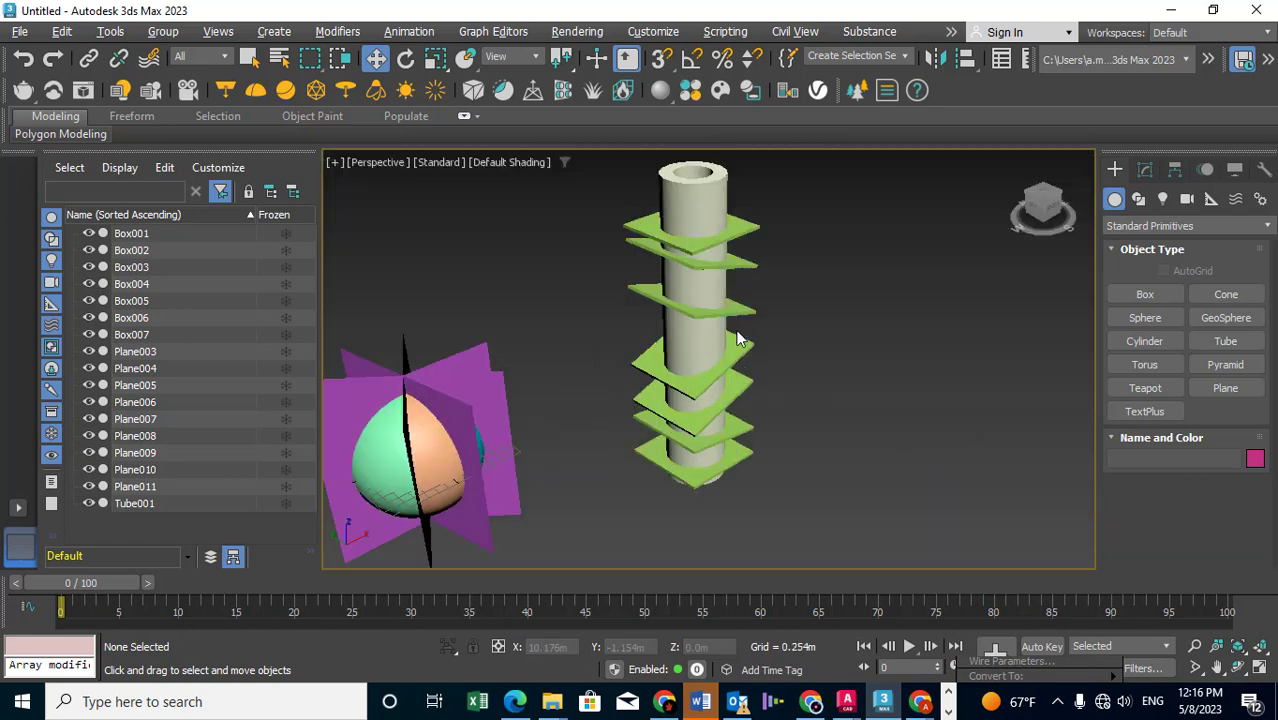
pyautogui.scroll(4, 736, 337)
pyautogui.scroll(-6, 736, 340)
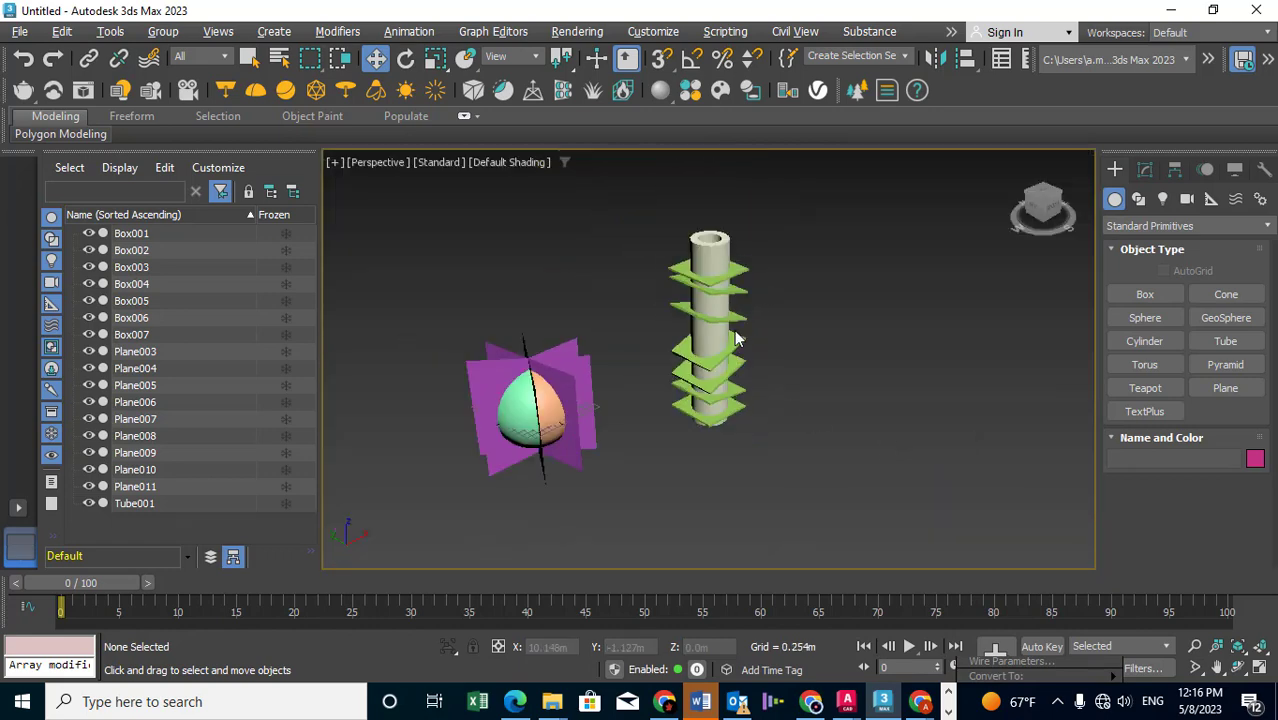
pyautogui.click(738, 268)
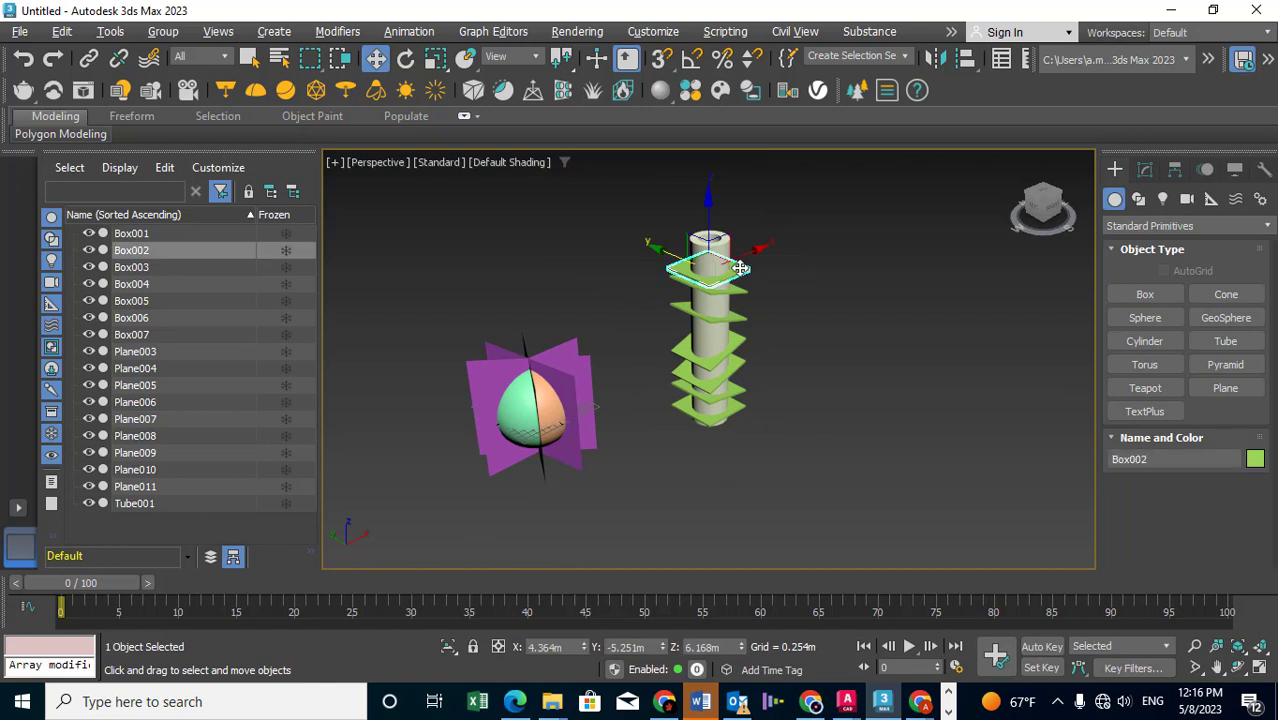
# Shift-drag copies Box008 up to the tube's top and Box009 further down.
pyautogui.scroll(2, 714, 203)
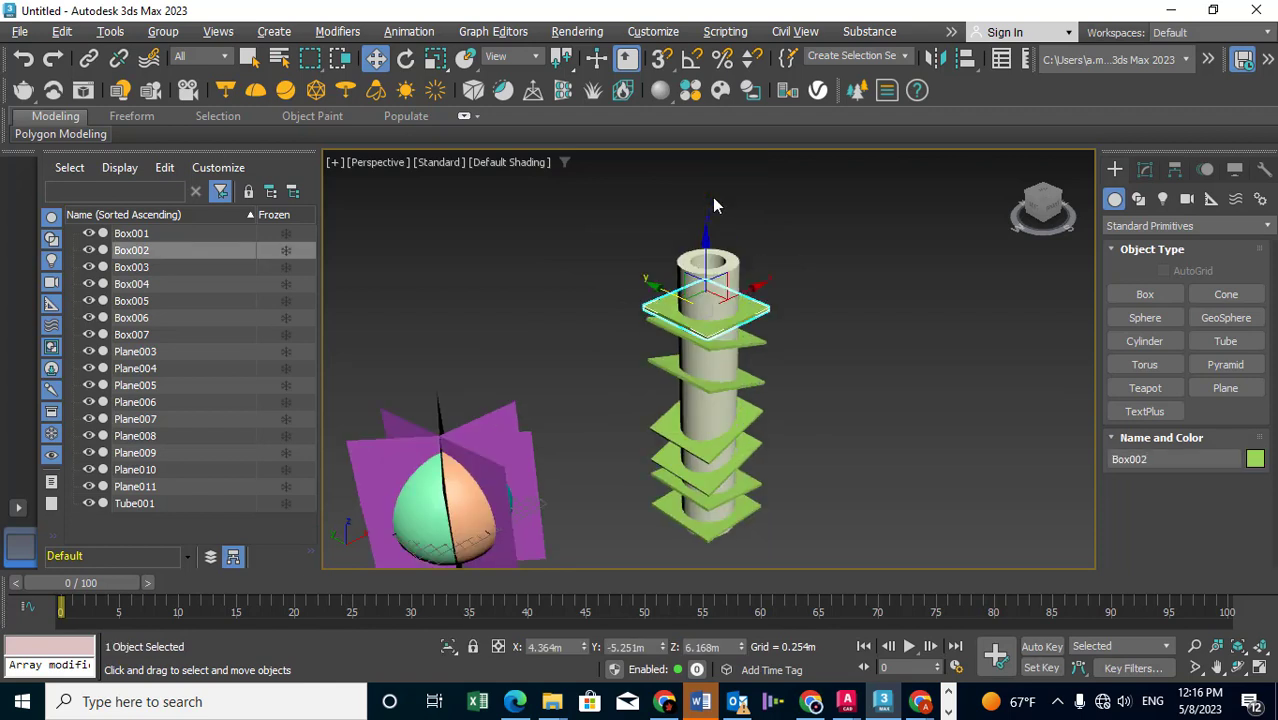
pyautogui.keyDown('shift'); pyautogui.moveTo(702, 252); pyautogui.dragTo(705, 216); pyautogui.keyUp('shift')
pyautogui.click(641, 432)
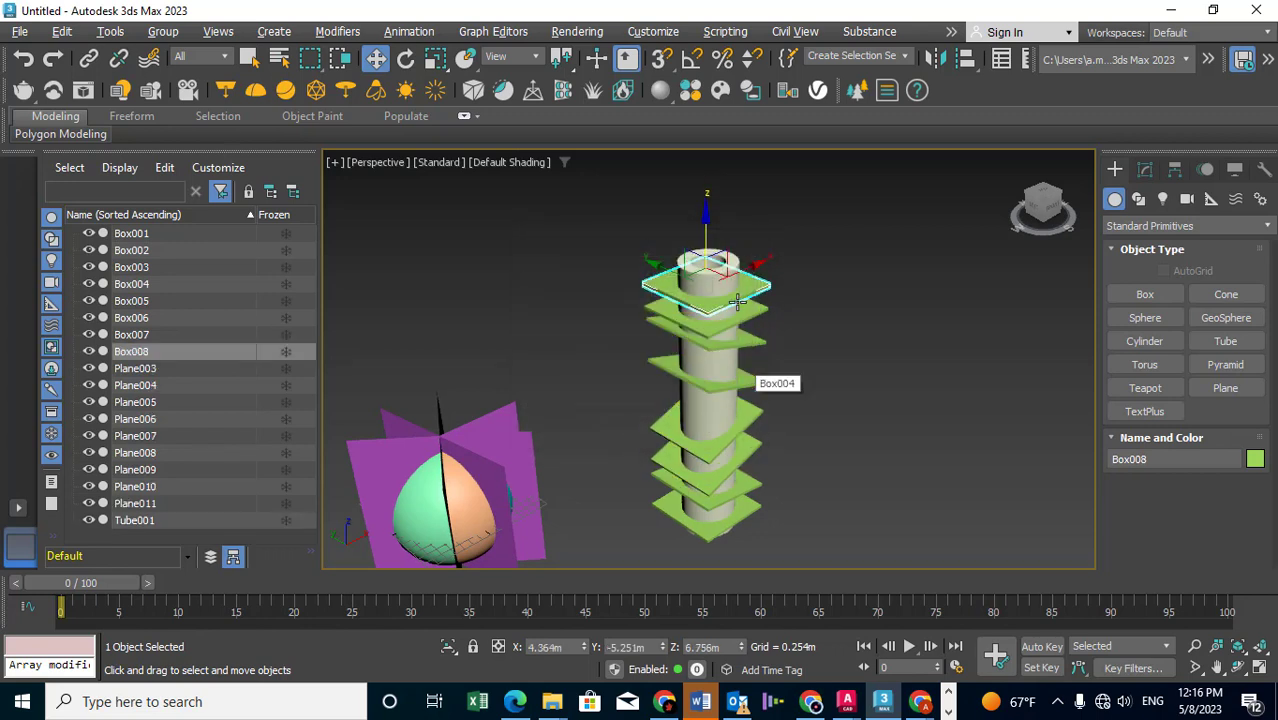
pyautogui.keyDown('shift'); pyautogui.moveTo(703, 237); pyautogui.dragTo(691, 330); pyautogui.keyUp('shift')
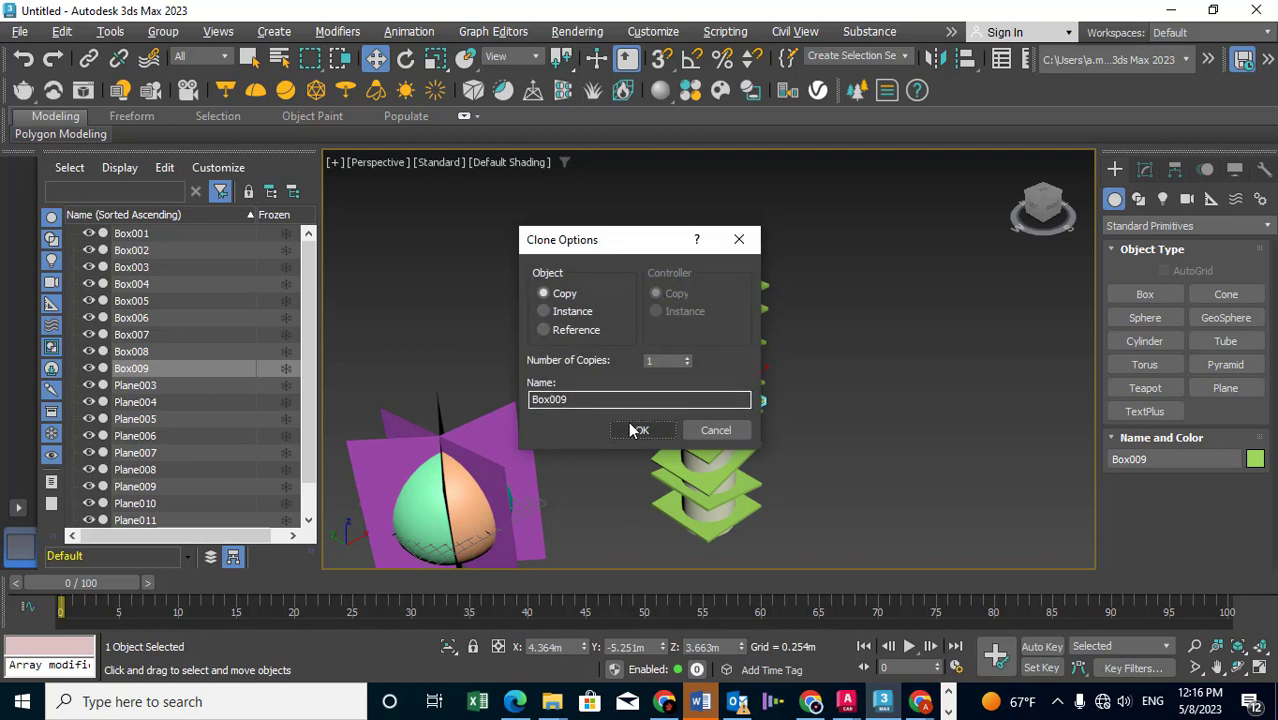
pyautogui.click(640, 428)
pyautogui.click(809, 424)
pyautogui.scroll(4, 810, 420)
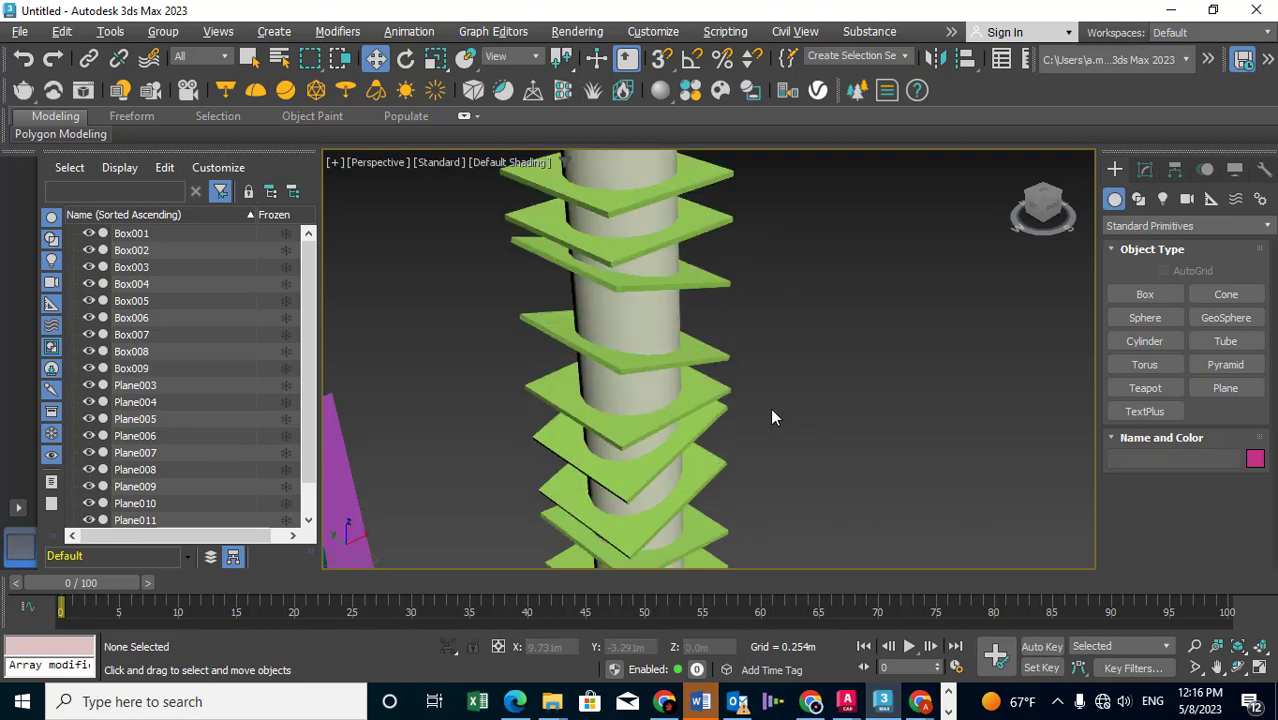
pyautogui.scroll(-4, 771, 416)
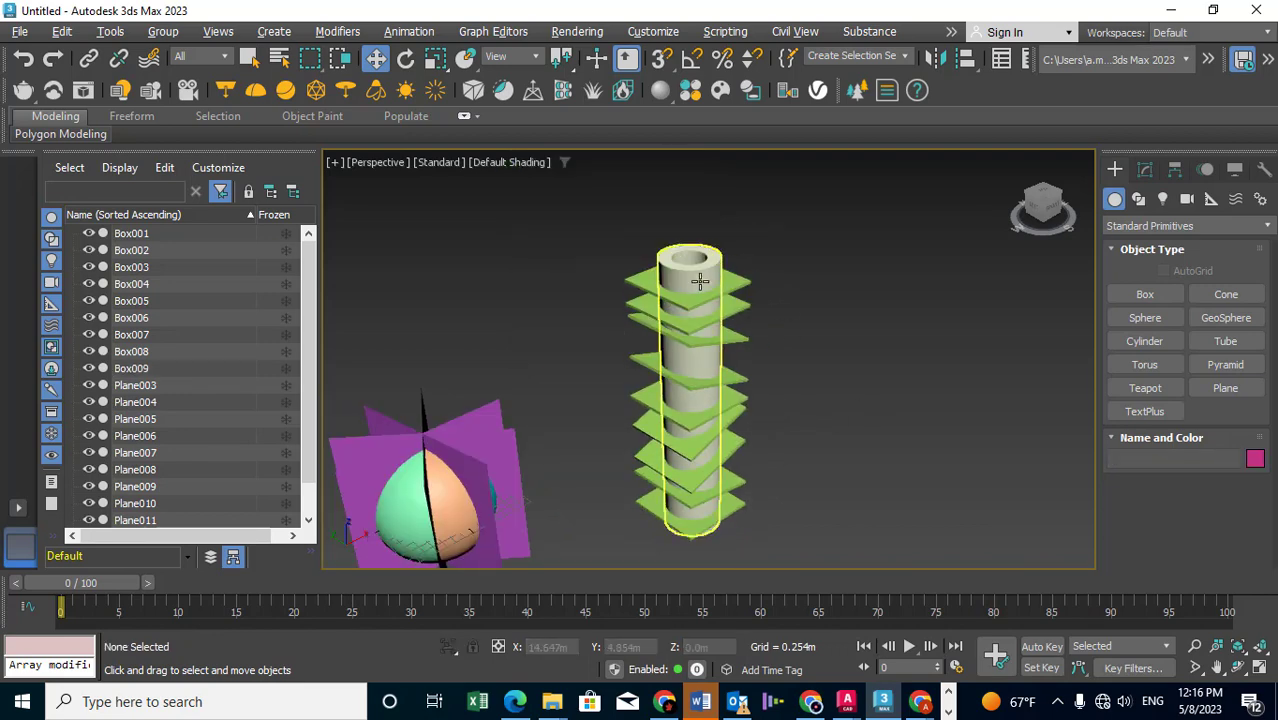
# Turn Box008 into a ProCutter compound object.
pyautogui.click(733, 287)
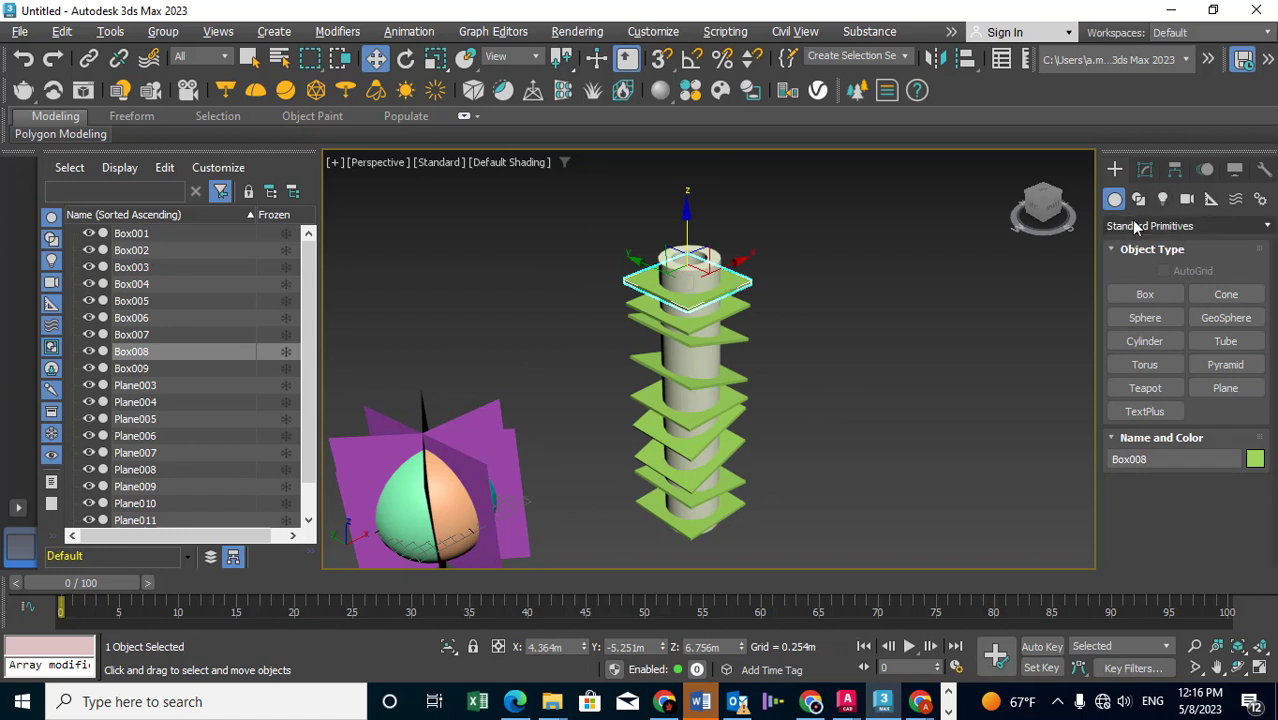
pyautogui.click(1144, 228)
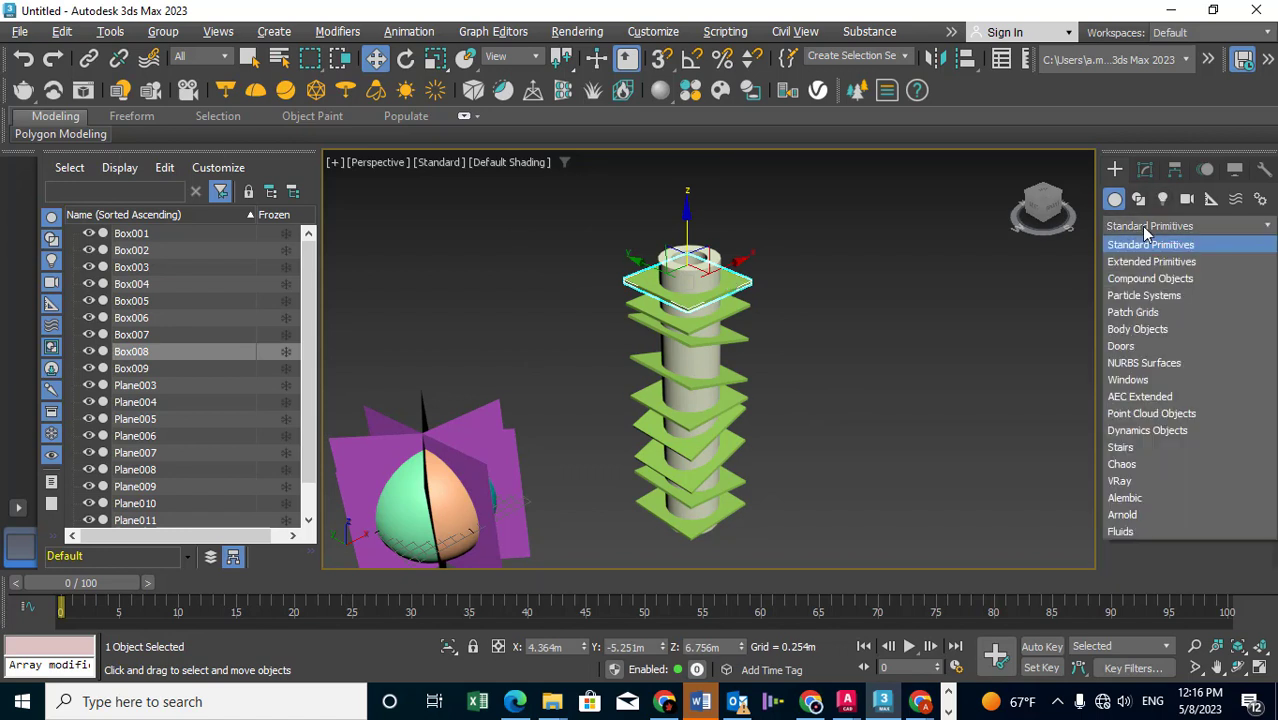
pyautogui.click(1136, 280)
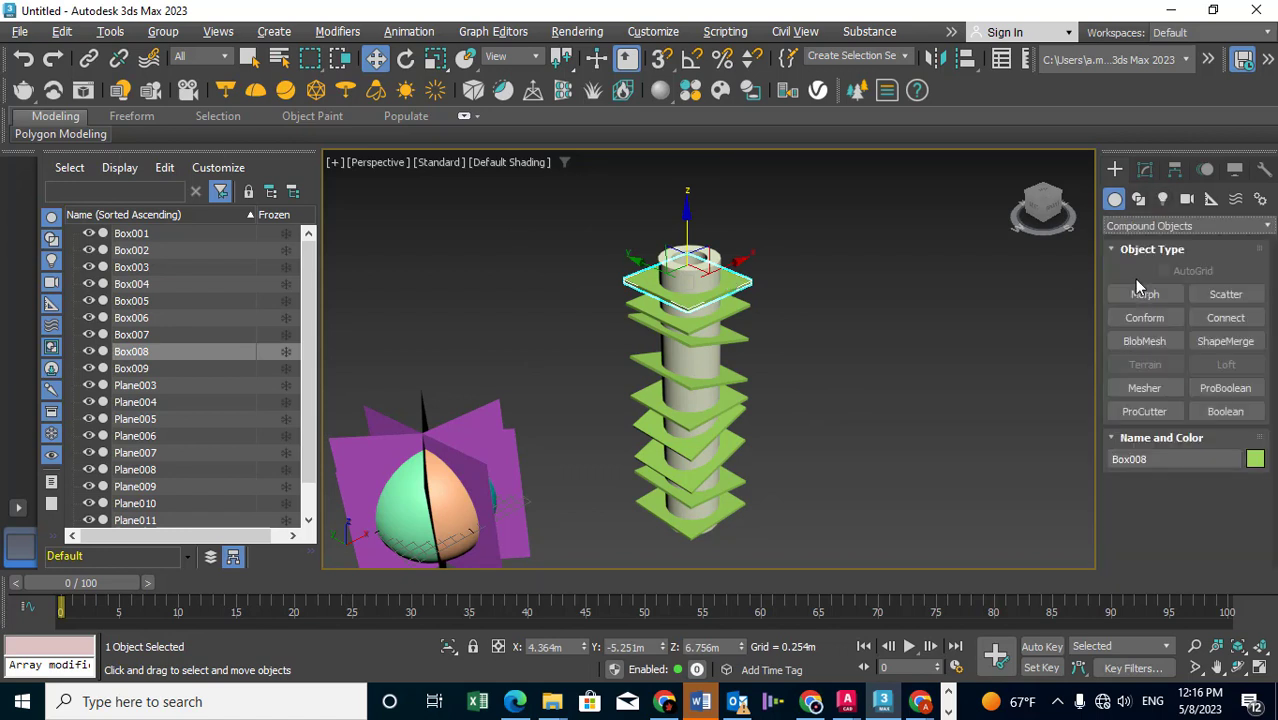
pyautogui.click(1151, 412)
pyautogui.scroll(-3, 1113, 382)
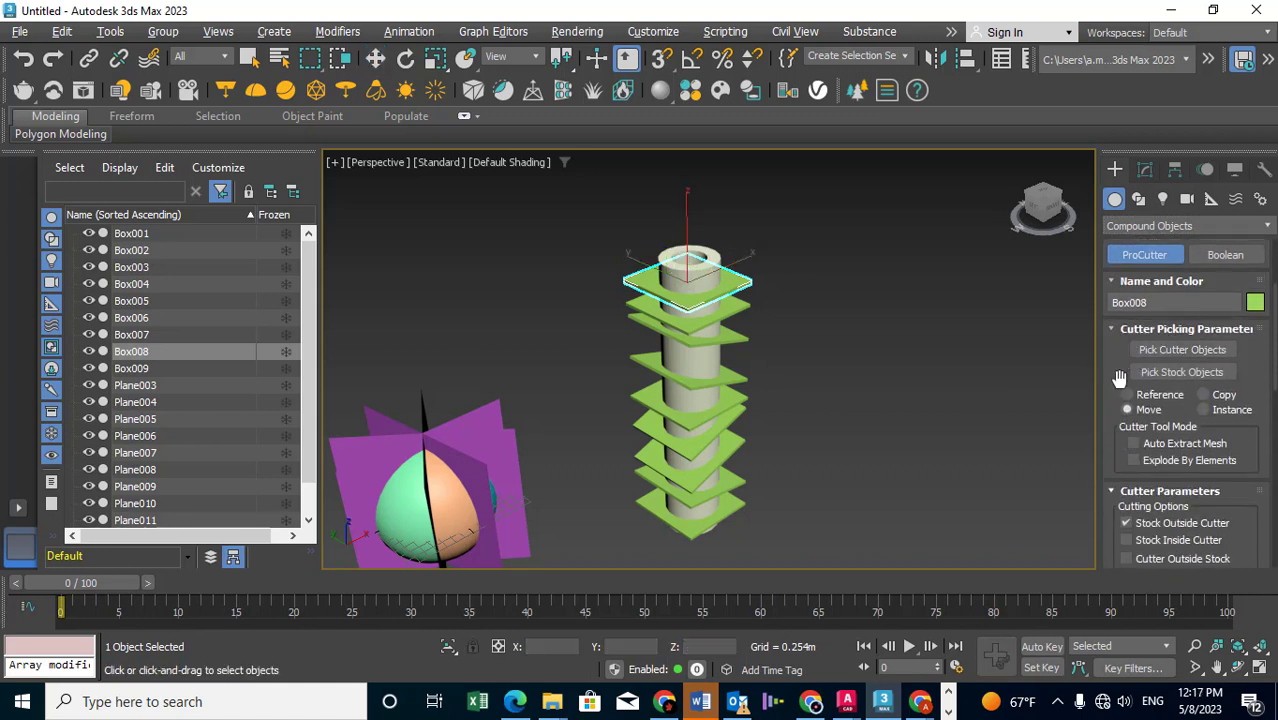
# Pick the other eight plates, down to the bottom Box001, as cutters.
pyautogui.click(1166, 349)
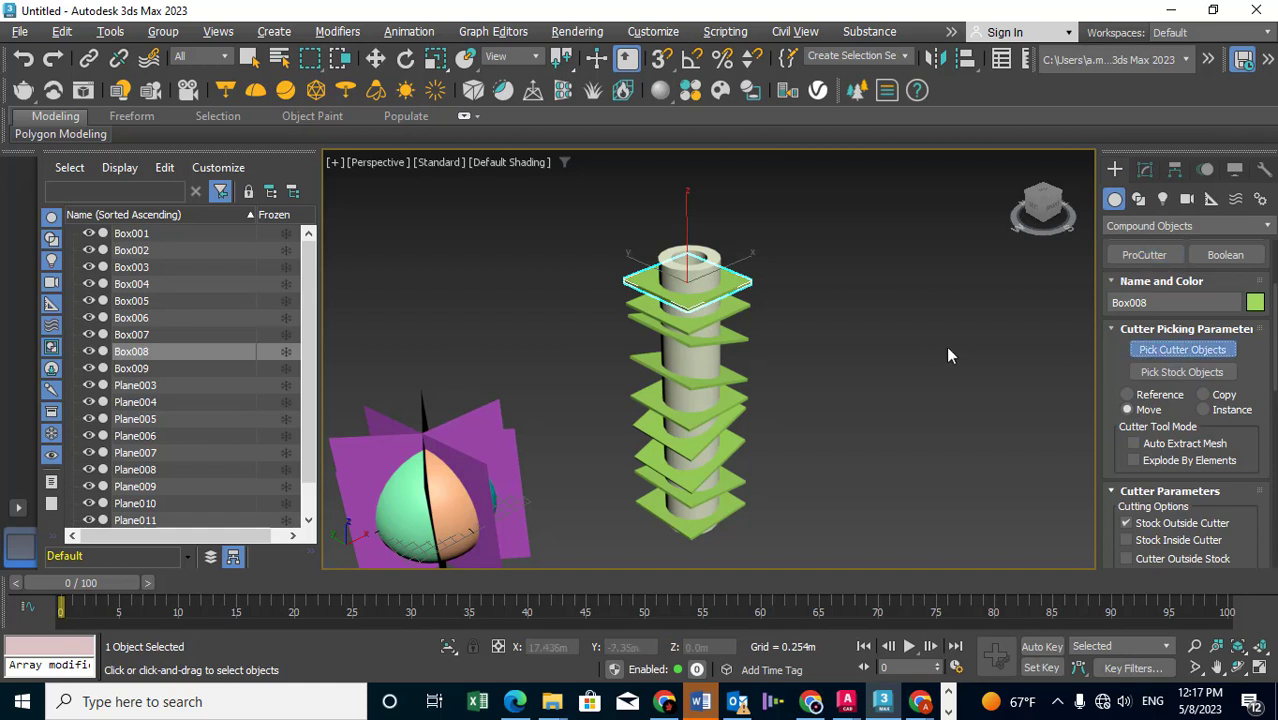
pyautogui.click(742, 306)
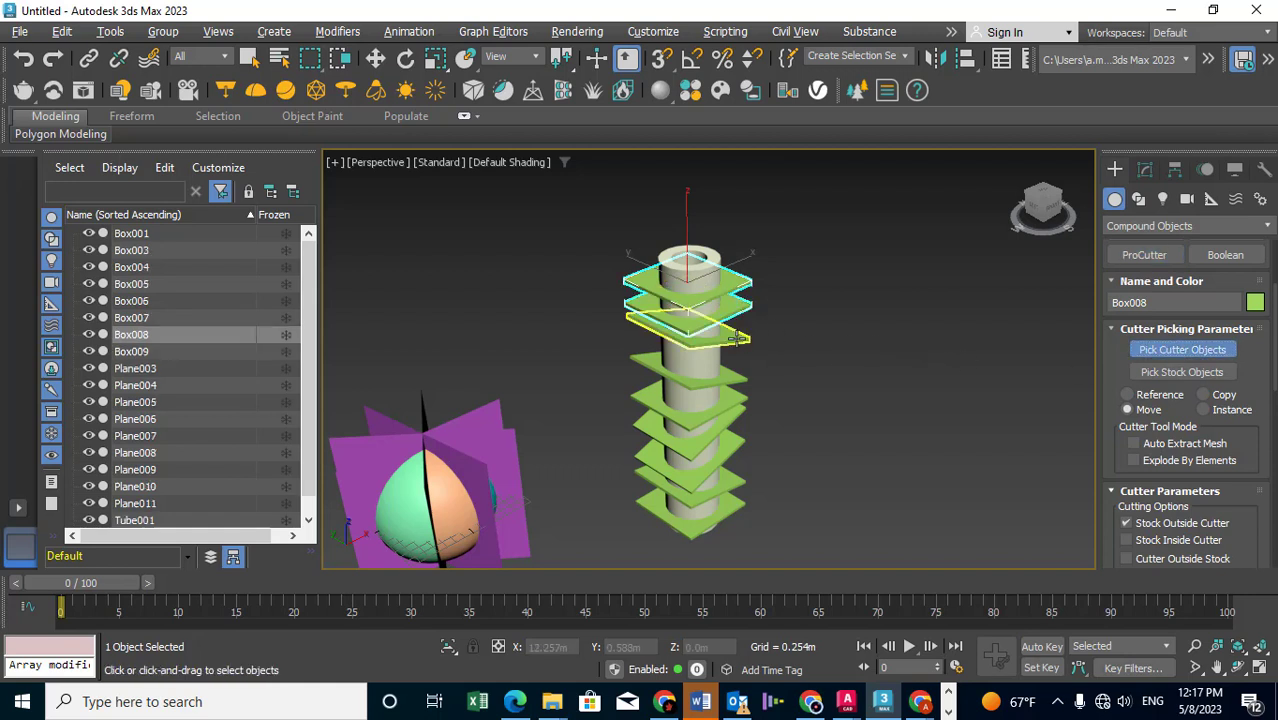
pyautogui.click(738, 340)
pyautogui.click(741, 383)
pyautogui.click(738, 414)
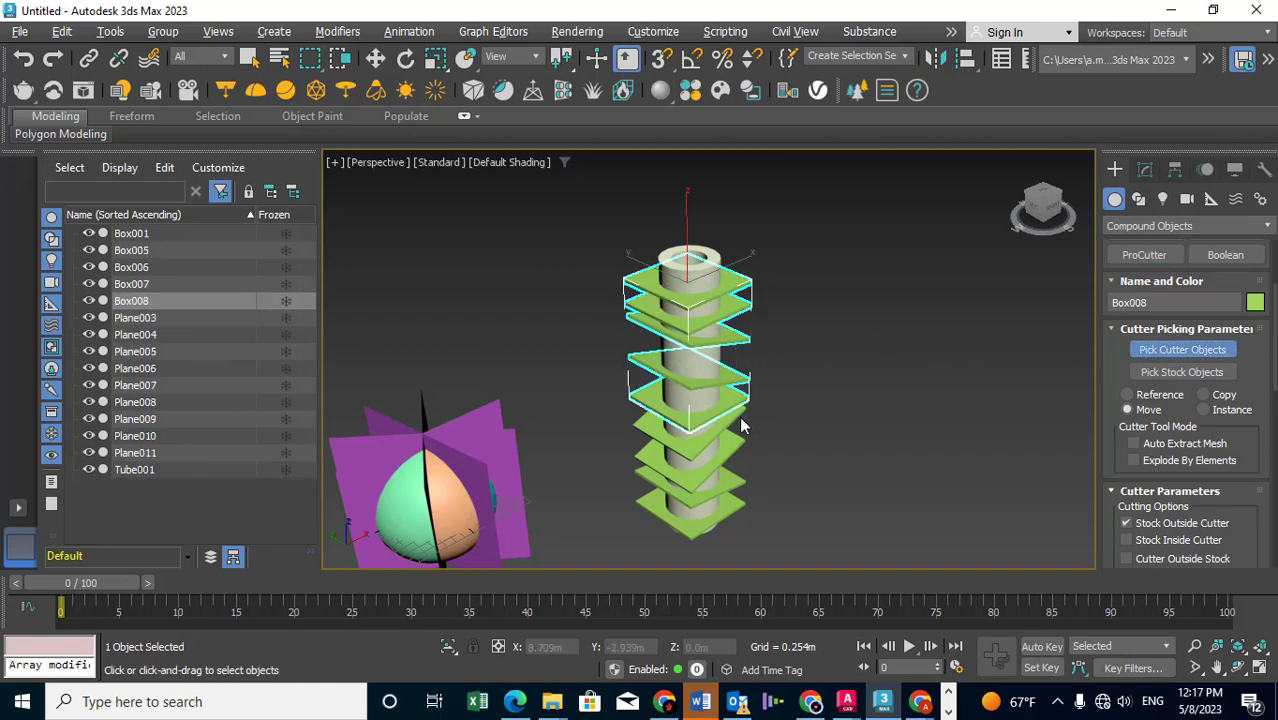
pyautogui.click(738, 444)
pyautogui.click(738, 472)
pyautogui.click(740, 496)
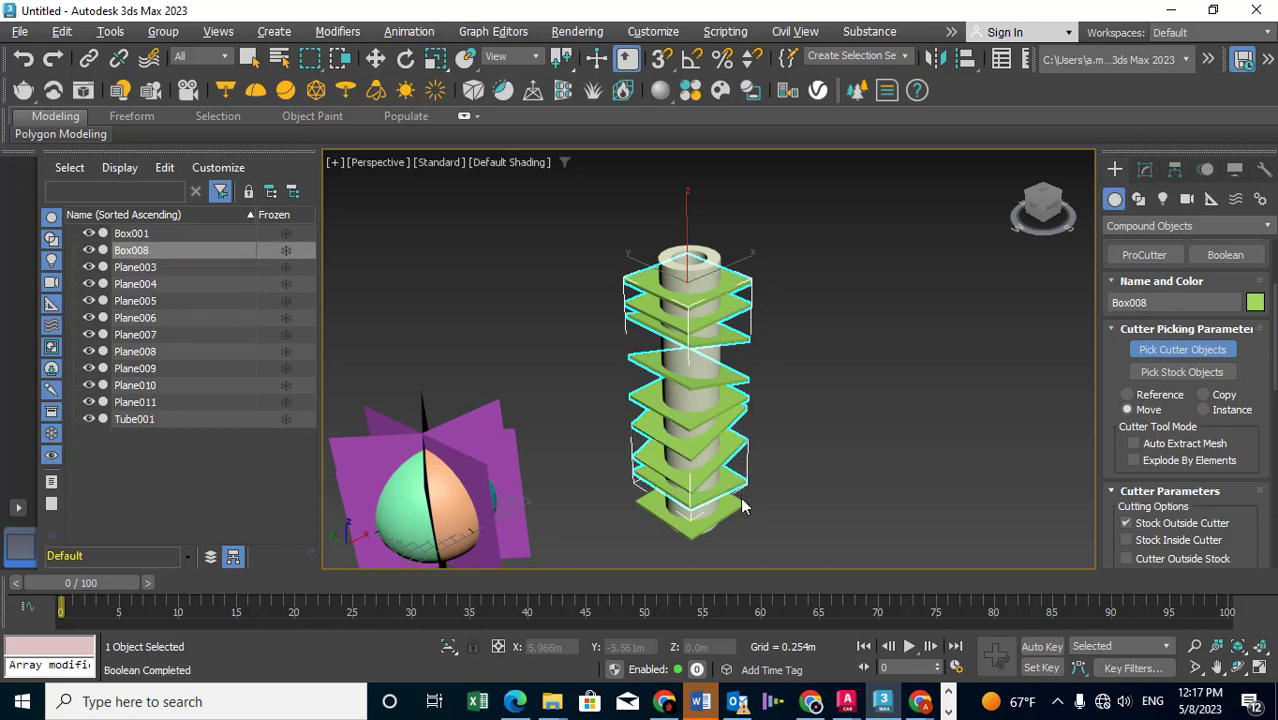
pyautogui.click(740, 503)
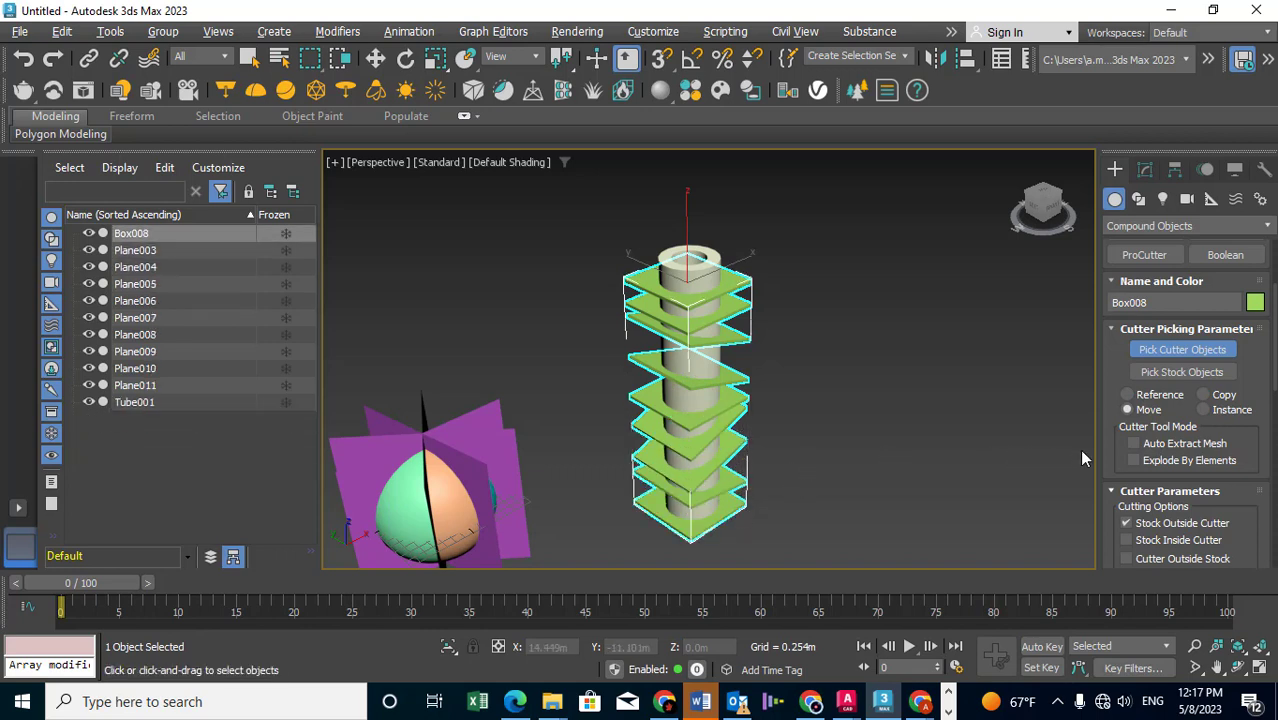
pyautogui.scroll(-3, 1110, 430)
pyautogui.scroll(-2, 1120, 410)
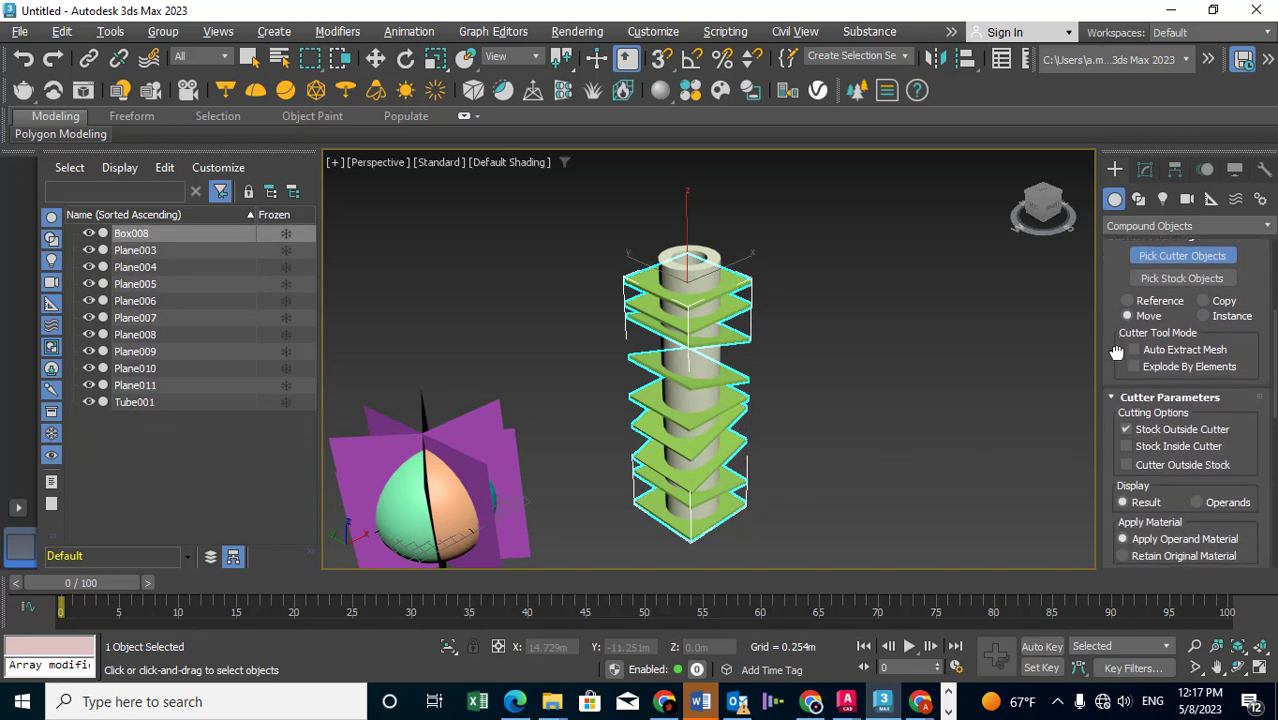
pyautogui.scroll(4, 1150, 380)
# Pick Tube001 as Box008's stock and zoom to inspect the grooves the plates cut.
pyautogui.click(1164, 341)
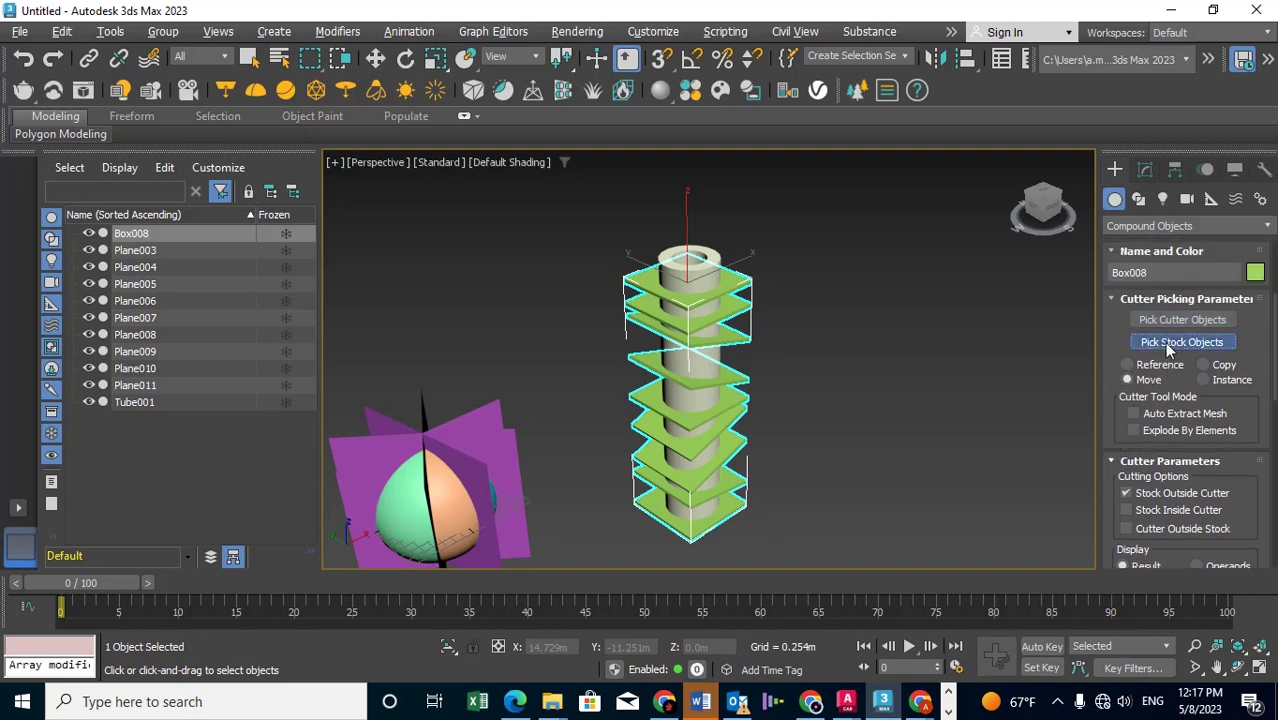
pyautogui.click(716, 258)
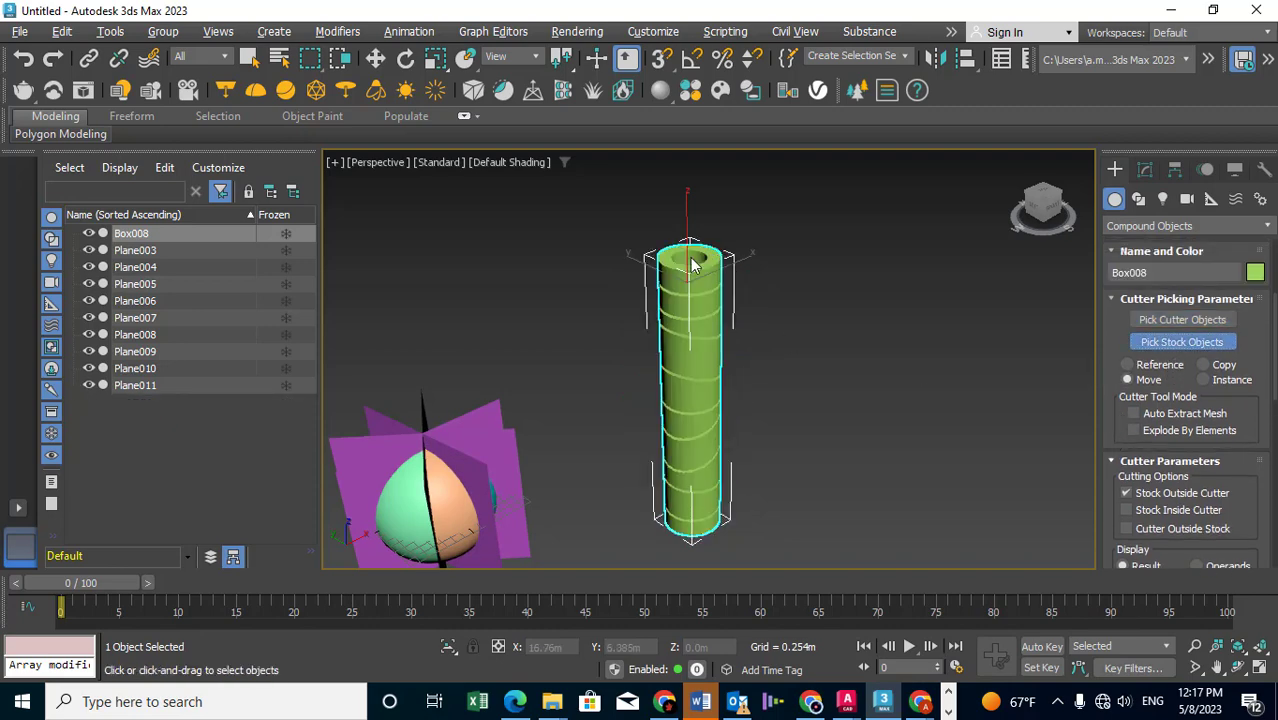
pyautogui.scroll(3, 689, 266)
pyautogui.scroll(3, 682, 273)
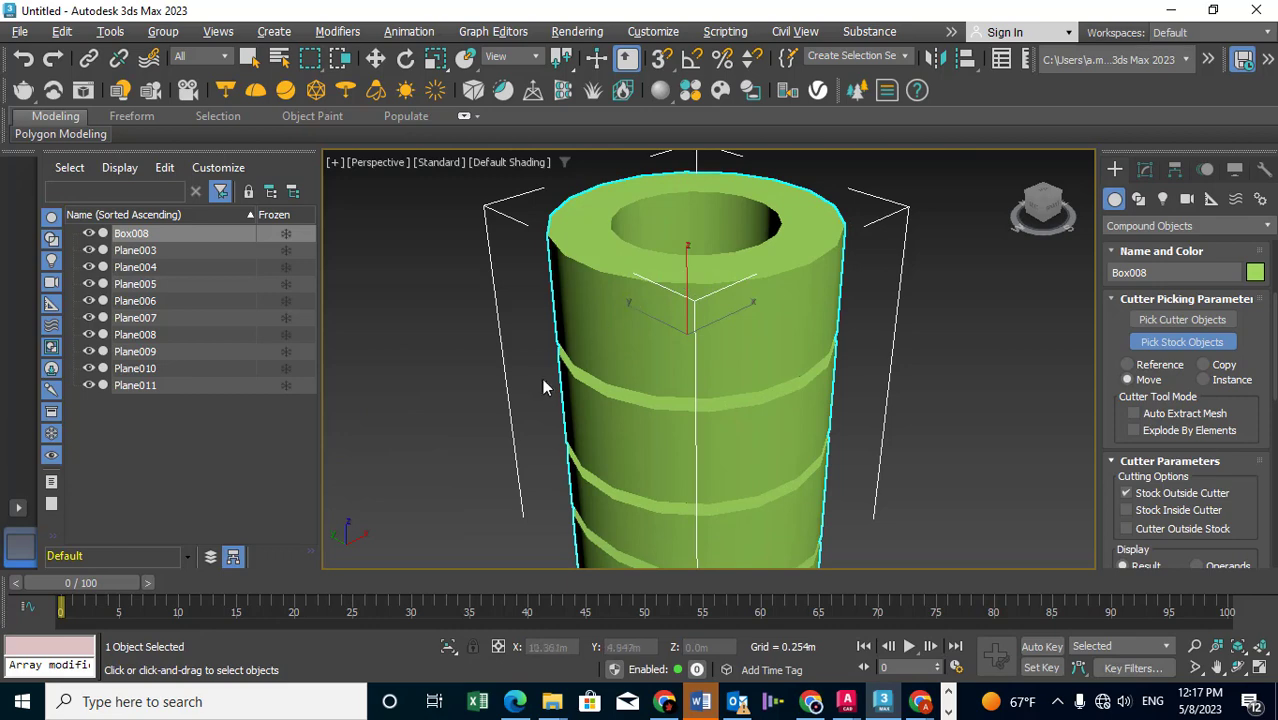
pyautogui.scroll(-3, 695, 305)
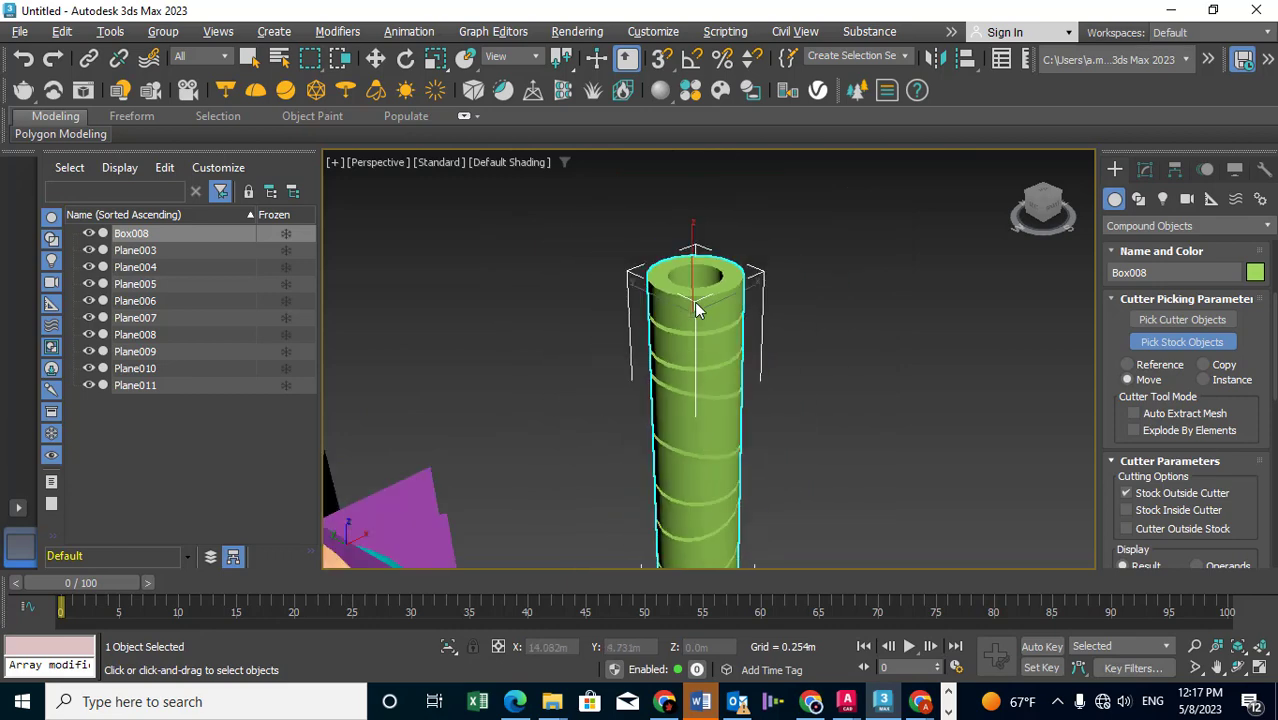
pyautogui.scroll(-3, 694, 302)
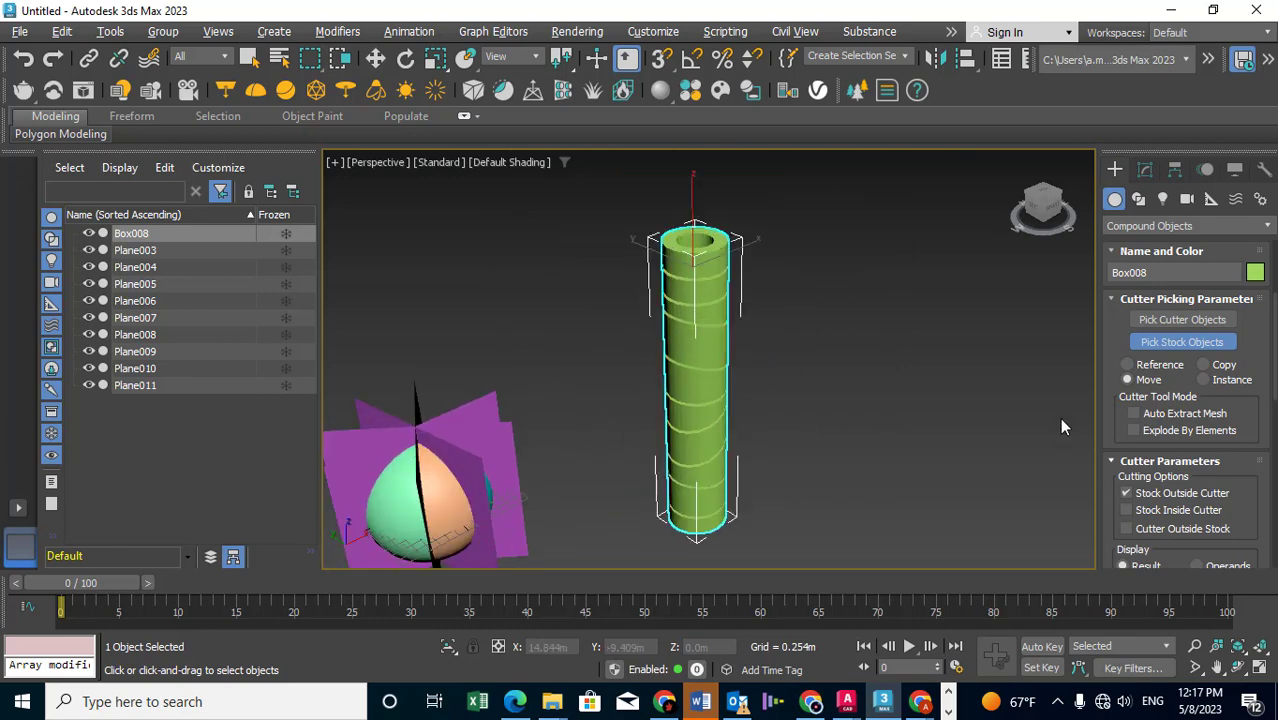
# Set ProCutter to keep stock outside the cutters, turn off Cutter Outside Stock, and enable Explode By Elements.
pyautogui.click(1134, 430)
pyautogui.click(1133, 413)
pyautogui.scroll(-2, 1119, 435)
pyautogui.click(1125, 440)
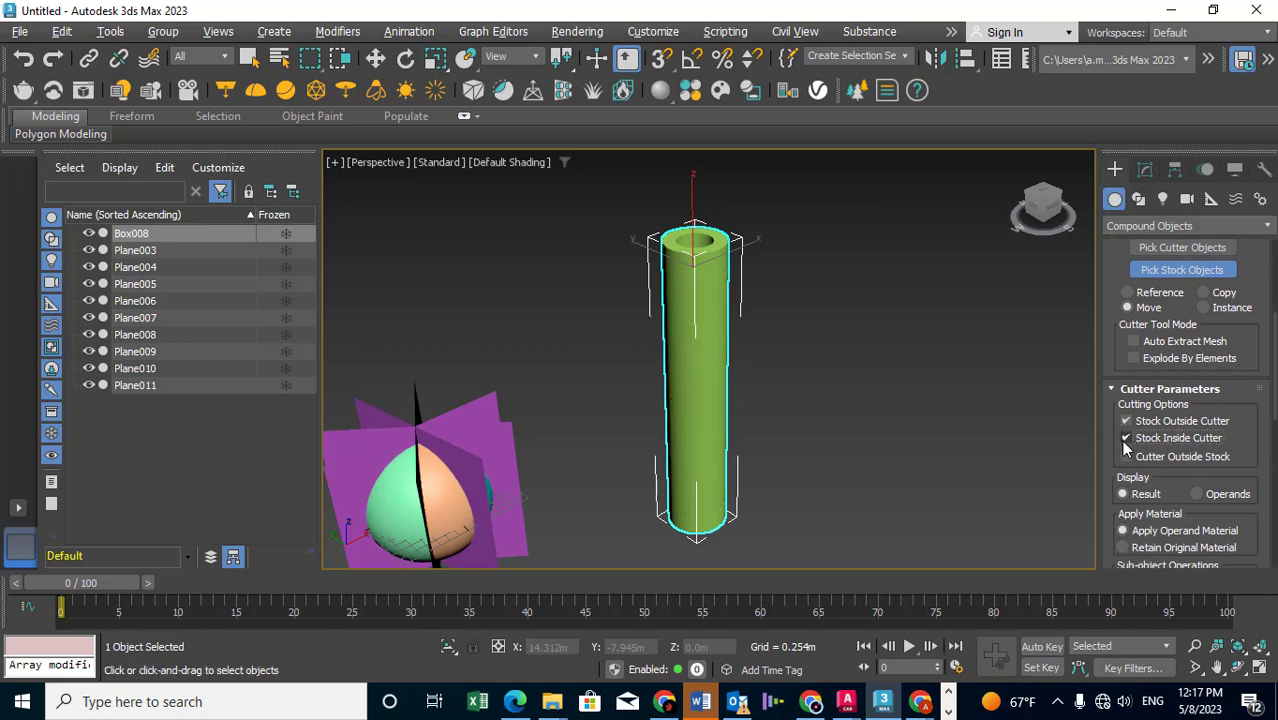
pyautogui.click(1125, 440)
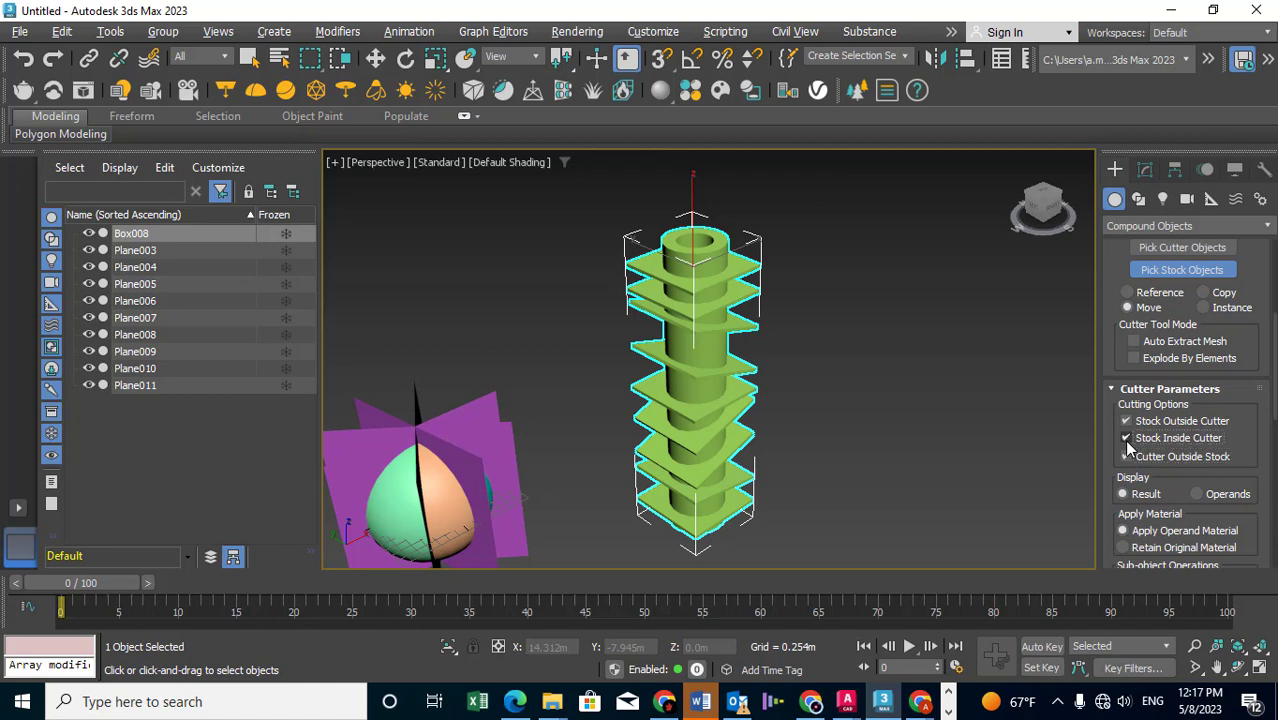
pyautogui.click(1125, 421)
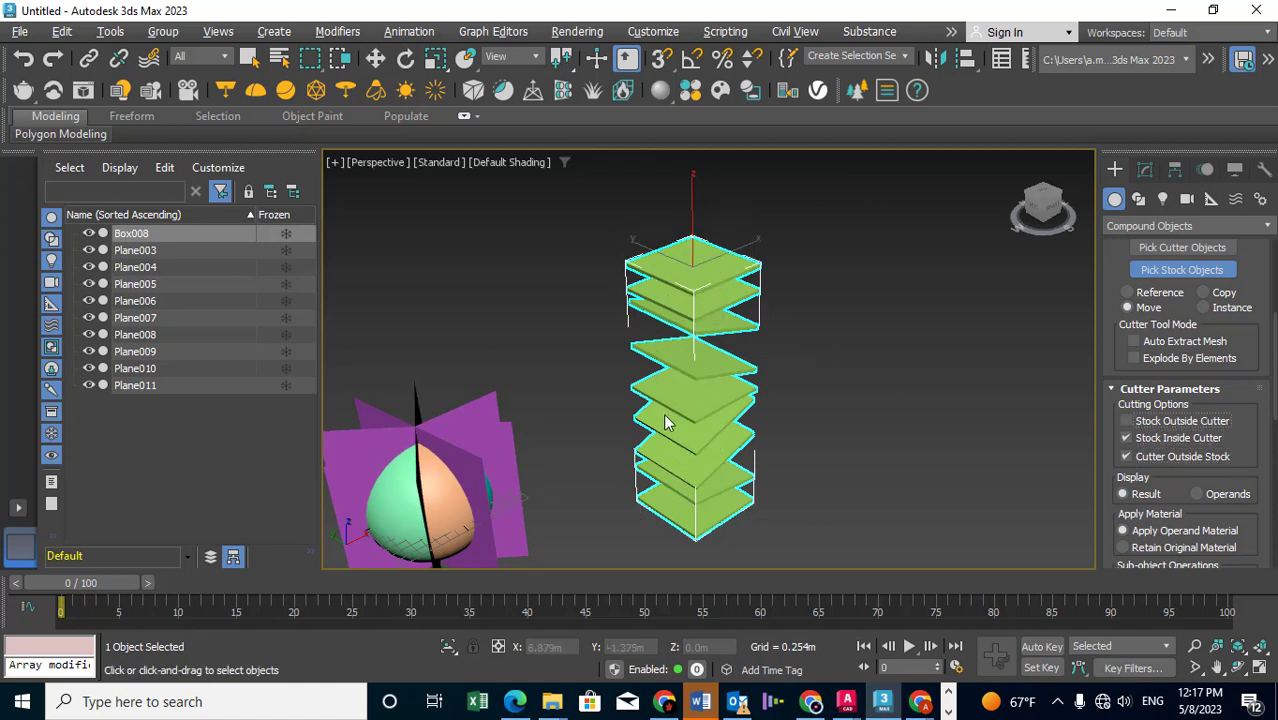
pyautogui.click(1127, 421)
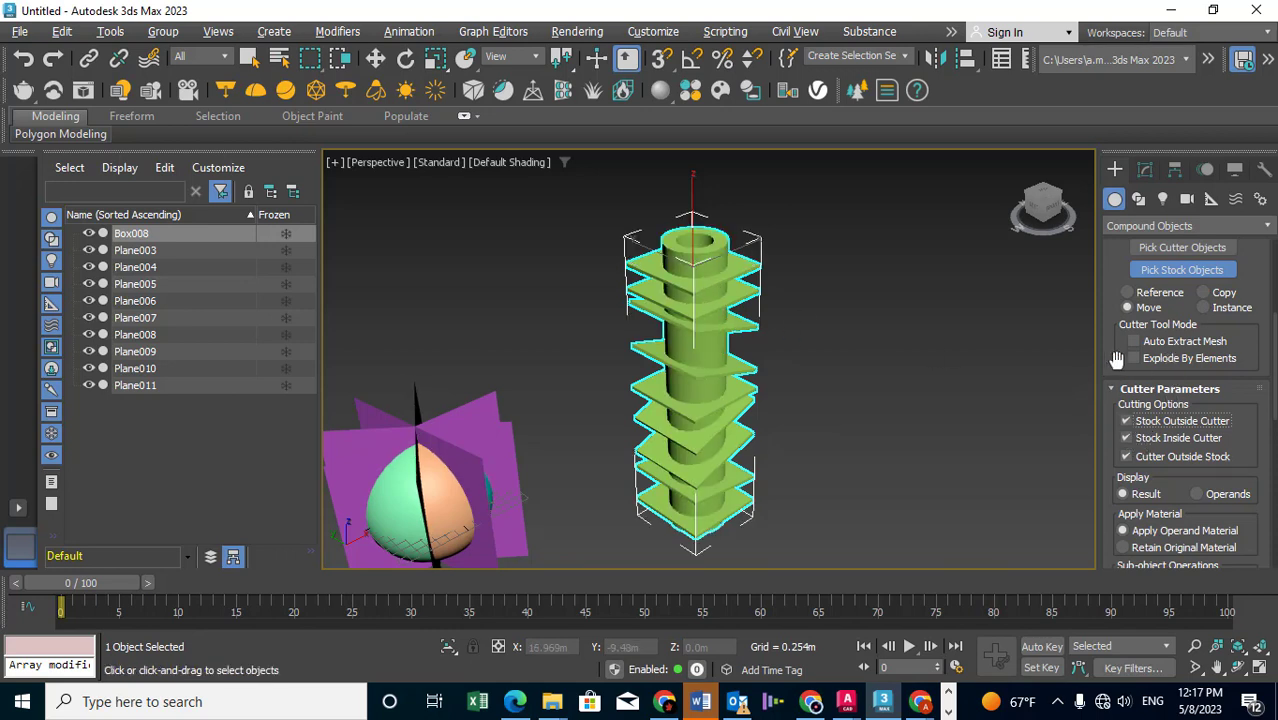
pyautogui.click(1125, 457)
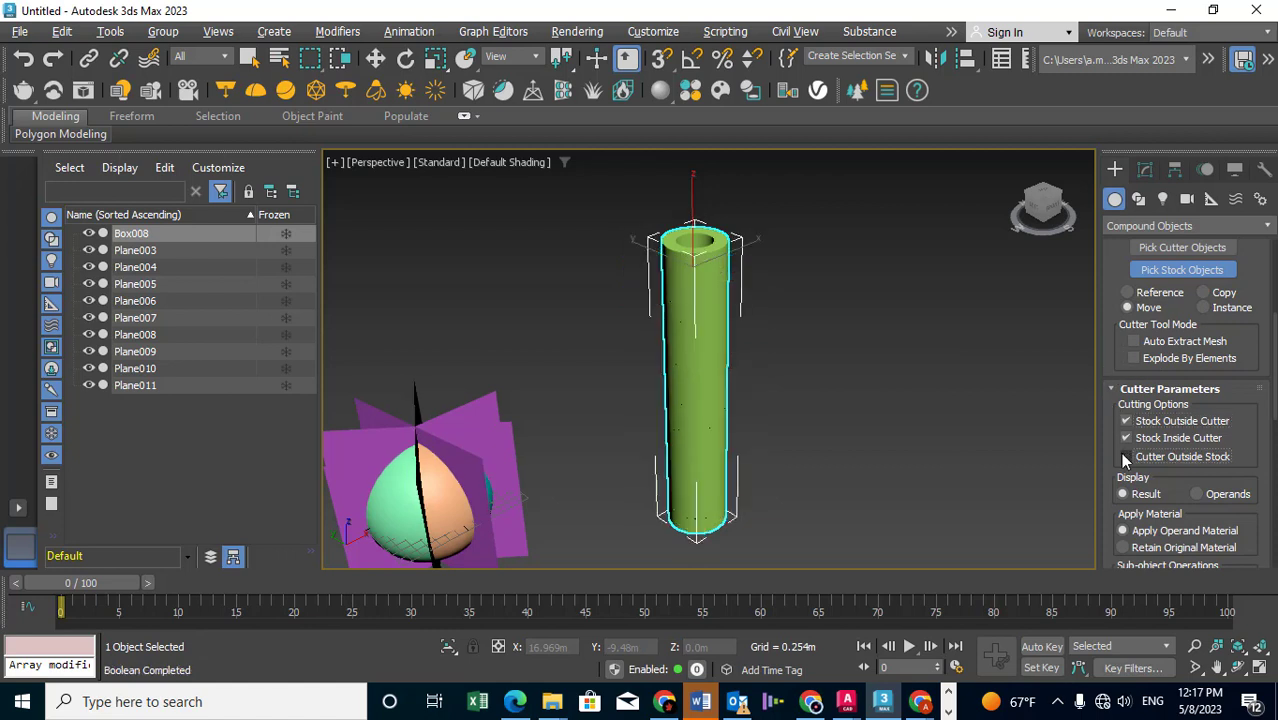
pyautogui.moveTo(1105, 333); pyautogui.dragTo(1105, 463)
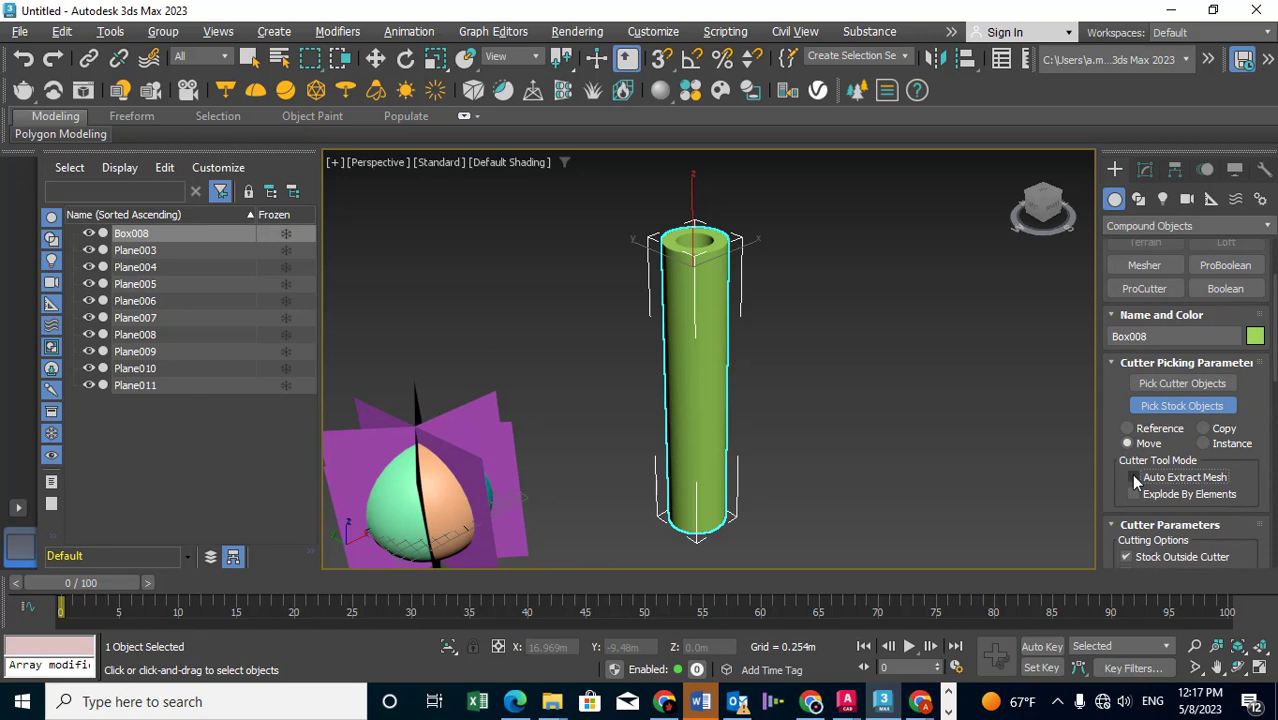
pyautogui.click(1136, 491)
# Undo the previous cuts until Tube001 stands uncut inside the green plates.
pyautogui.press('w')
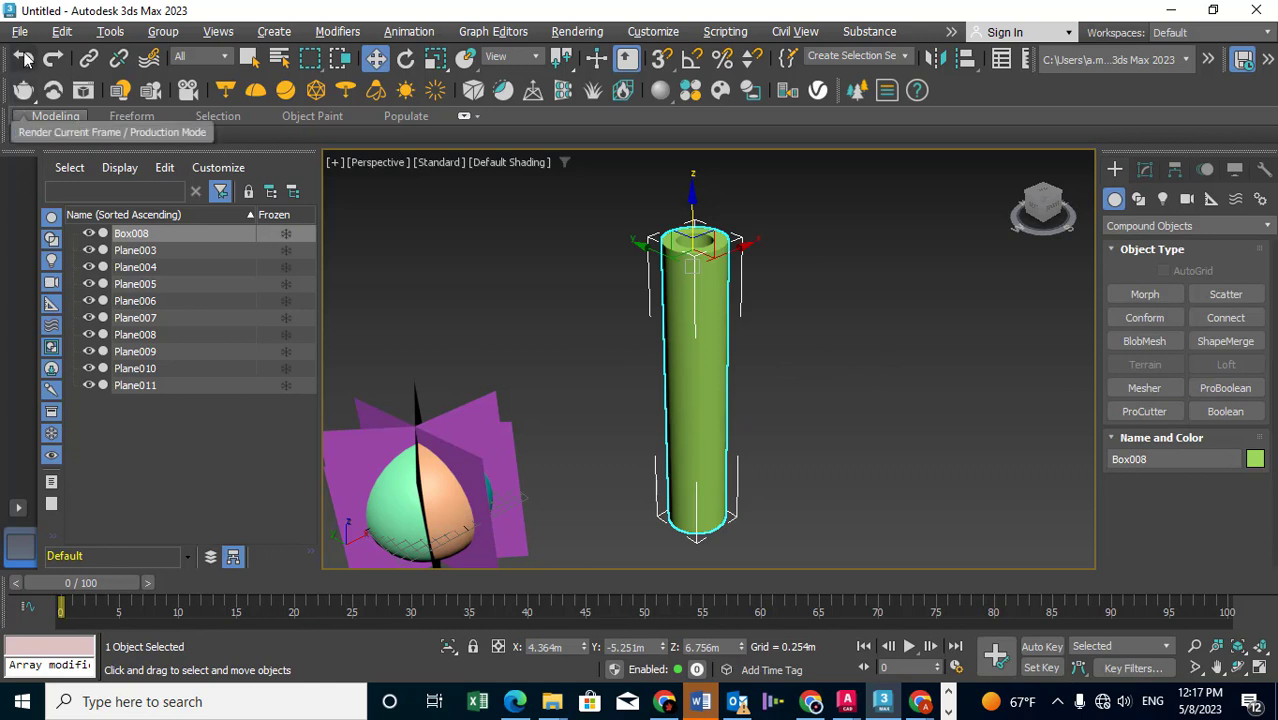
pyautogui.click(24, 58)
pyautogui.click(24, 58)
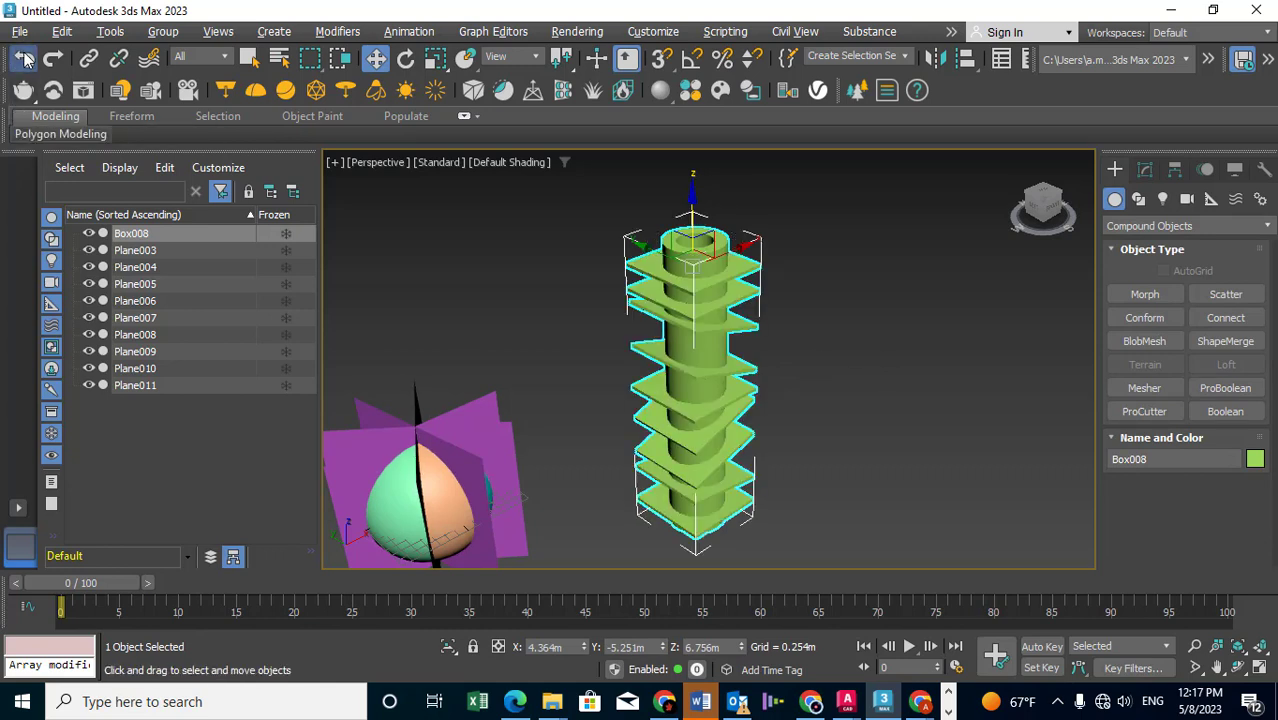
pyautogui.click(24, 58)
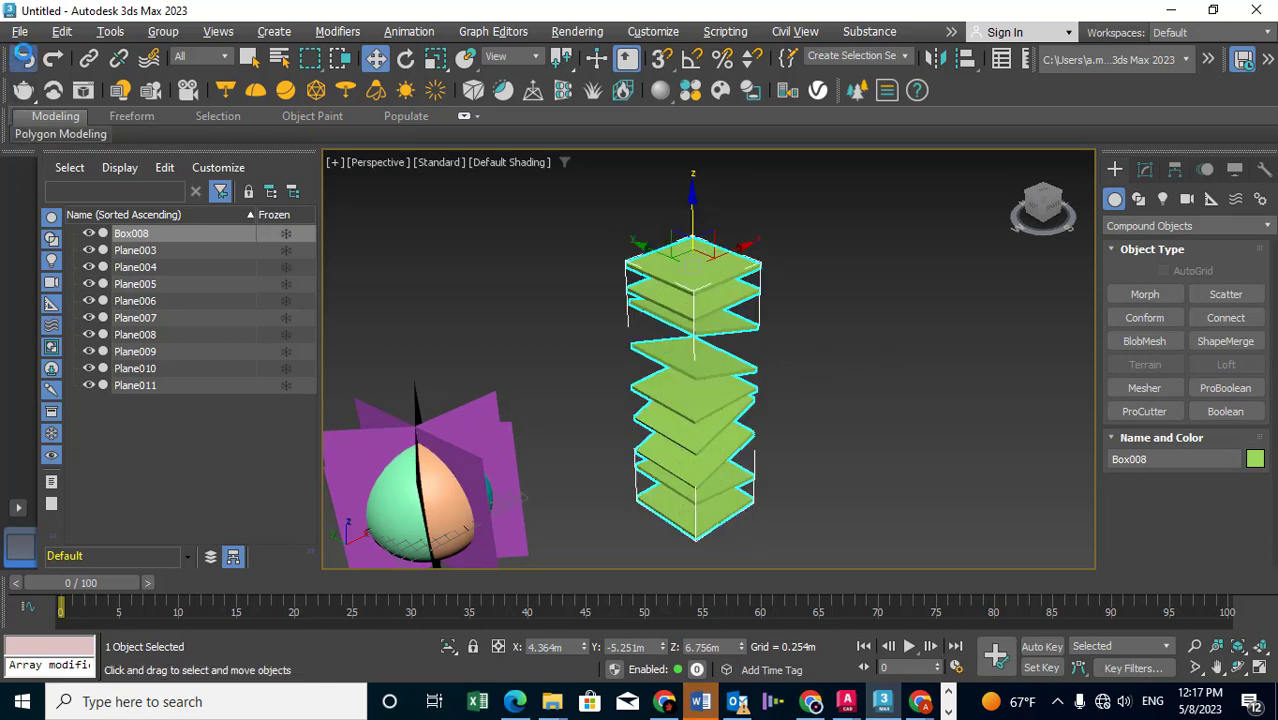
pyautogui.click(24, 58)
pyautogui.click(24, 58)
pyautogui.click(26, 58)
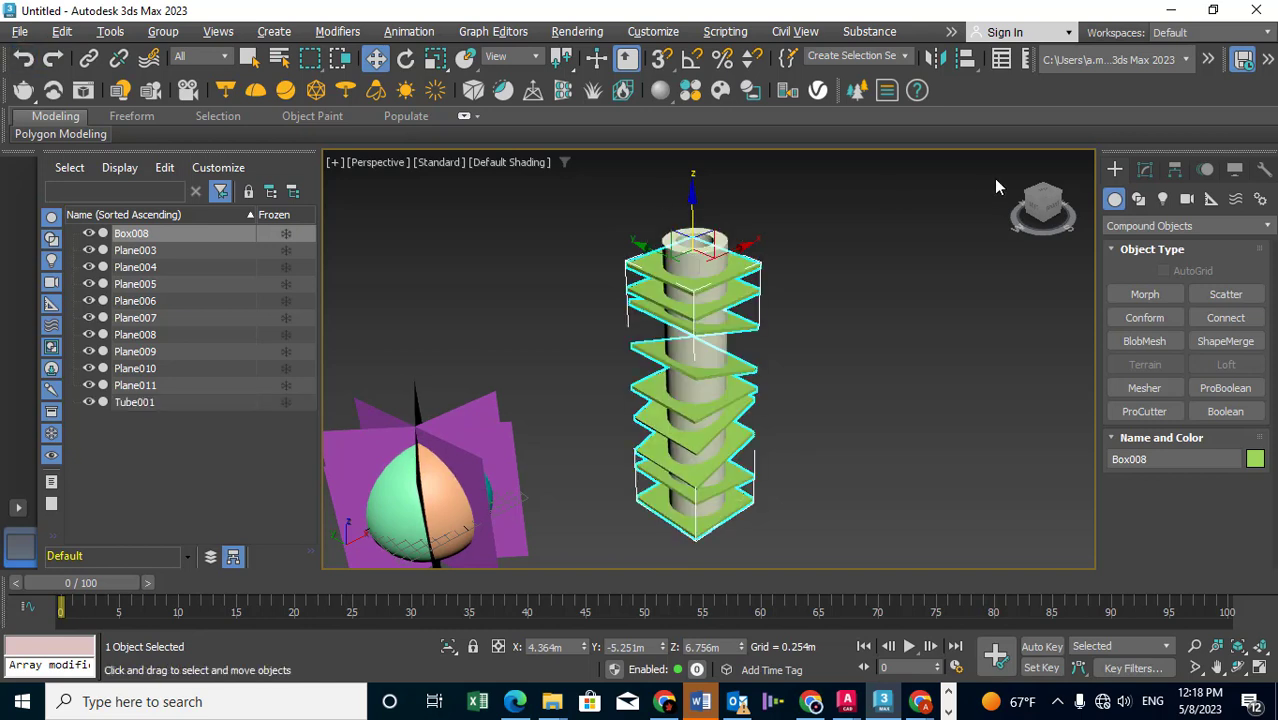
# Bring back the separate Box001 plate and start picking cutter objects in Box008's ProCutter settings.
pyautogui.click(1144, 411)
pyautogui.click(1145, 170)
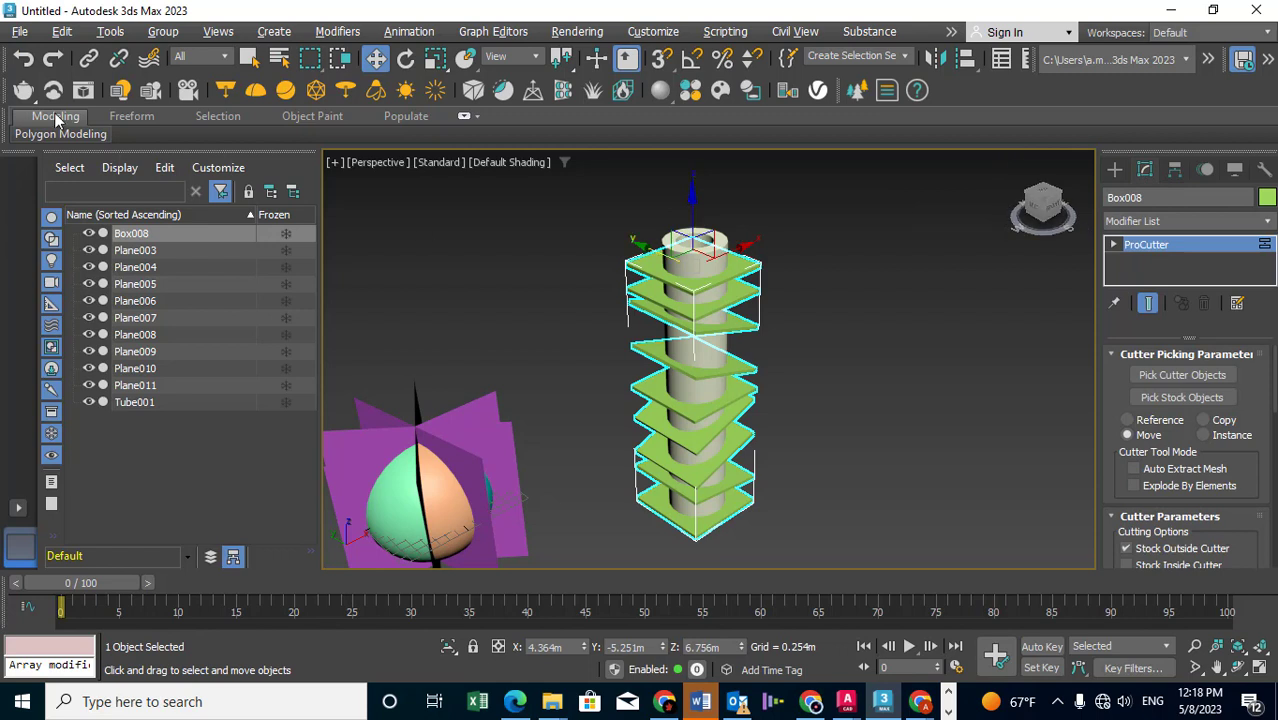
pyautogui.click(24, 58)
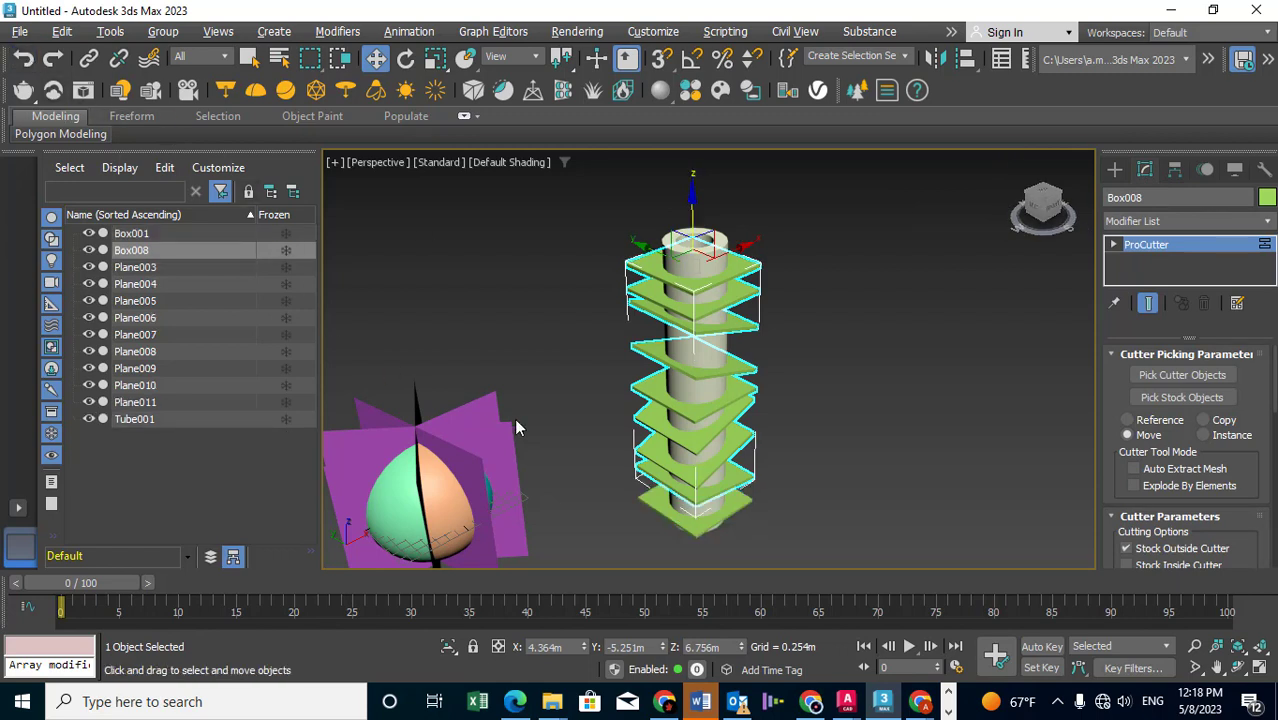
pyautogui.click(1182, 374)
# Add Box001 as a cutter and turn on Stock Inside Cutter and Auto Extract Mesh.
pyautogui.click(645, 502)
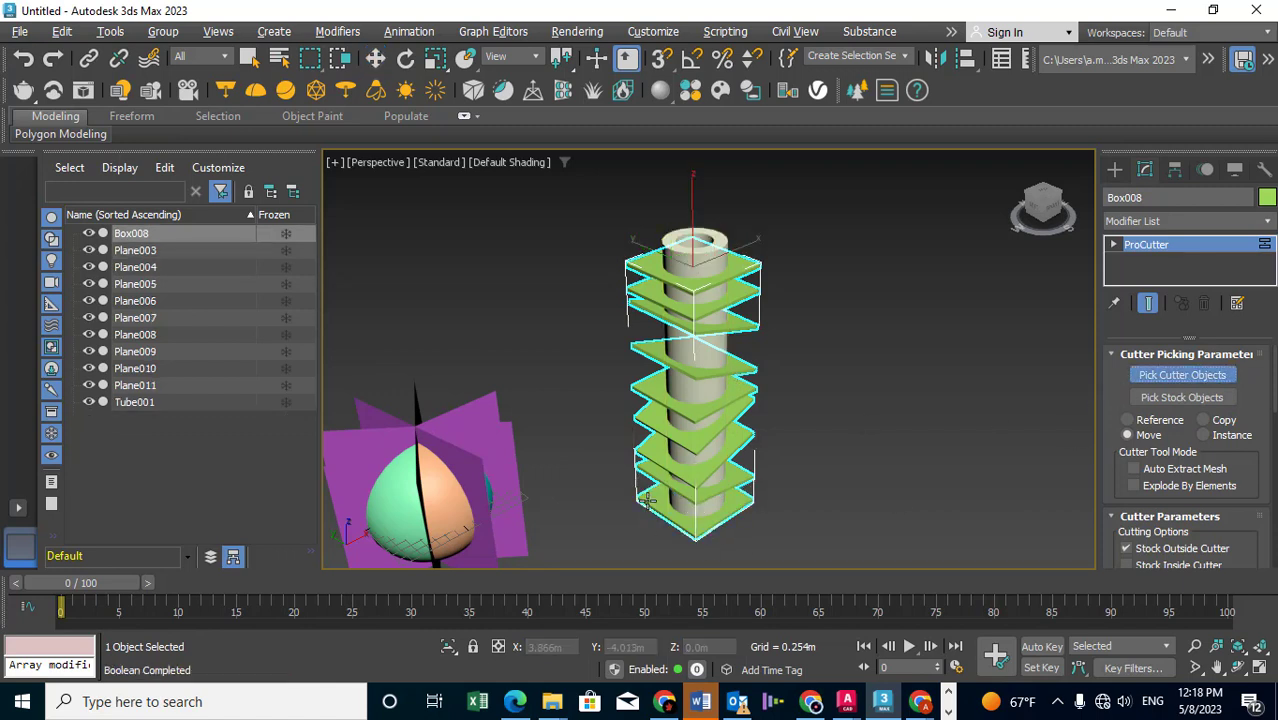
pyautogui.scroll(-2, 1115, 402)
pyautogui.scroll(-2, 1118, 410)
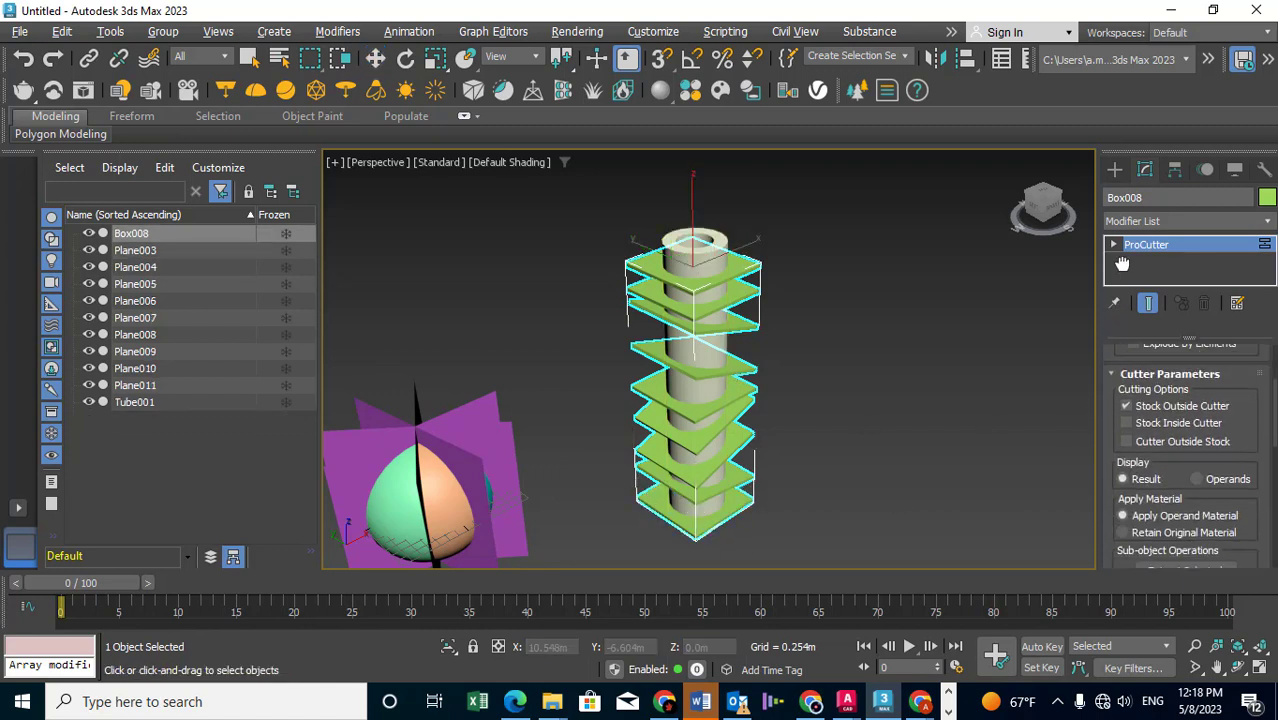
pyautogui.click(1125, 422)
pyautogui.scroll(1, 1120, 440)
pyautogui.scroll(4, 1115, 500)
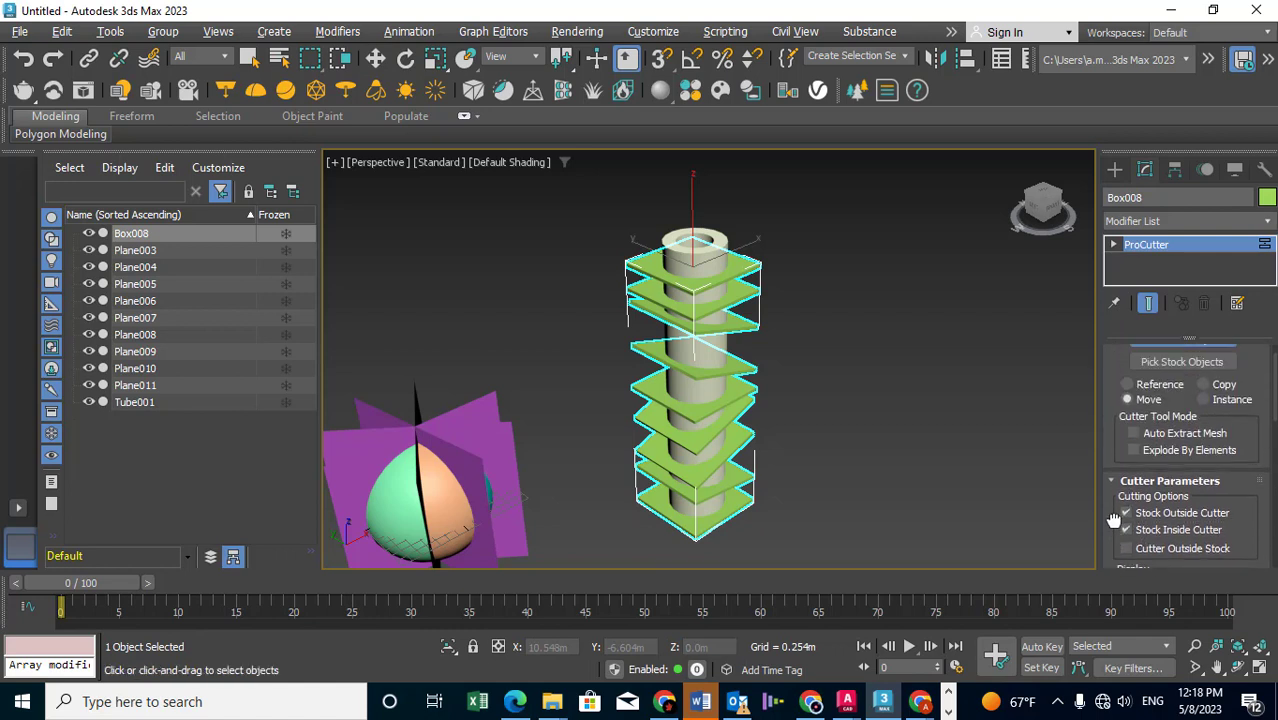
pyautogui.click(1134, 434)
# Pick Tube001 as the stock object so it splits into coloured pieces.
pyautogui.scroll(2, 1115, 425)
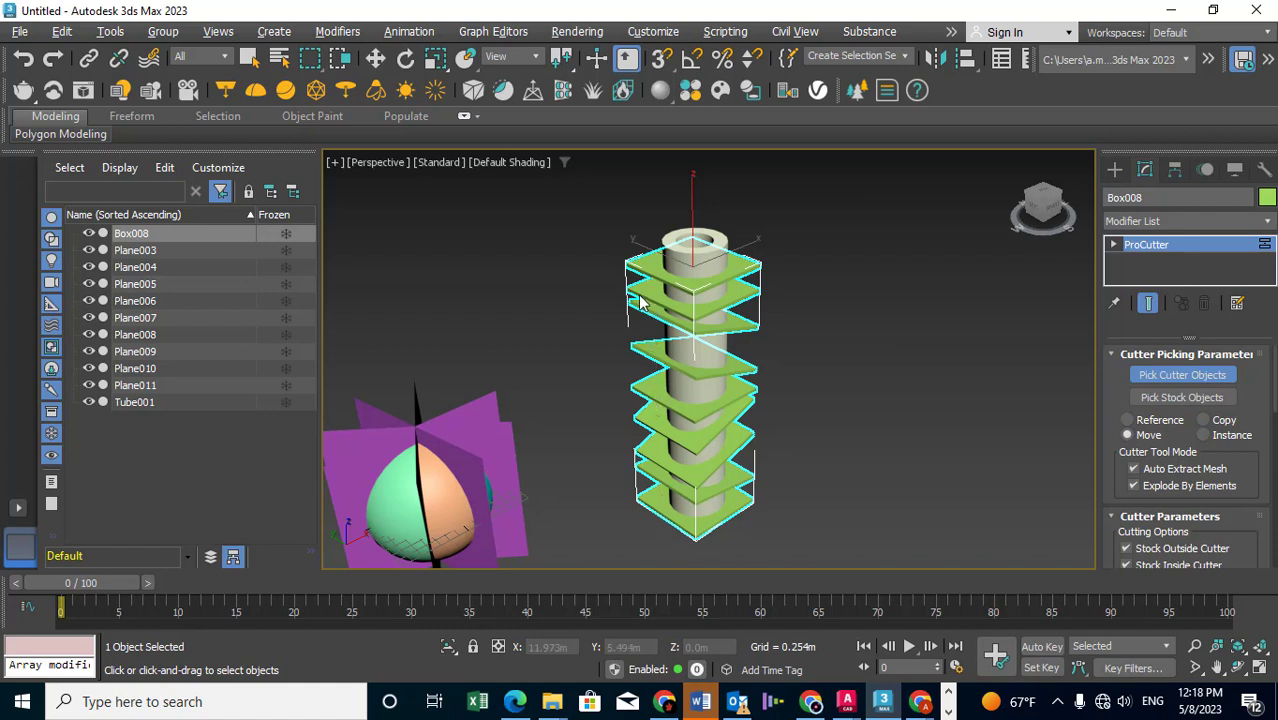
pyautogui.click(1181, 397)
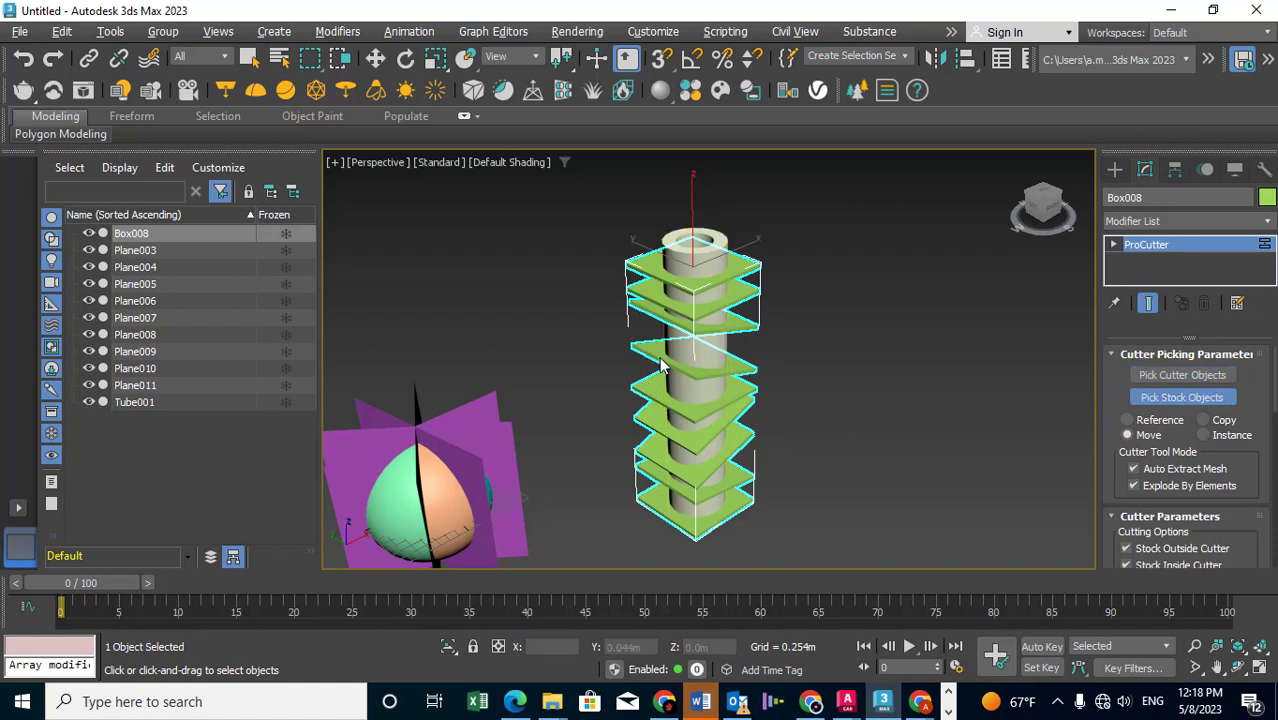
pyautogui.click(678, 240)
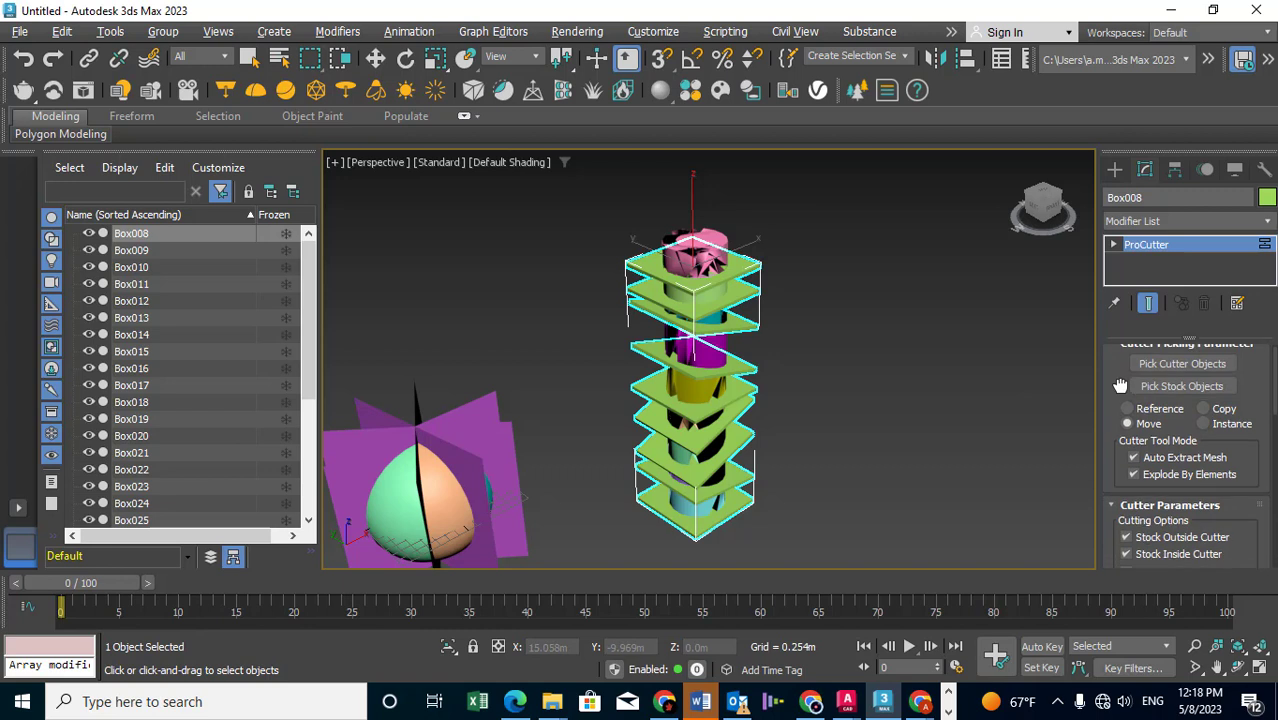
# Test-move the pink top tube piece and undo it, then select the Box008 cutter plates.
pyautogui.moveTo(1120, 395)
pyautogui.mouseDown()
pyautogui.moveTo(1125, 310)
pyautogui.moveTo(1127, 345)
pyautogui.mouseUp()
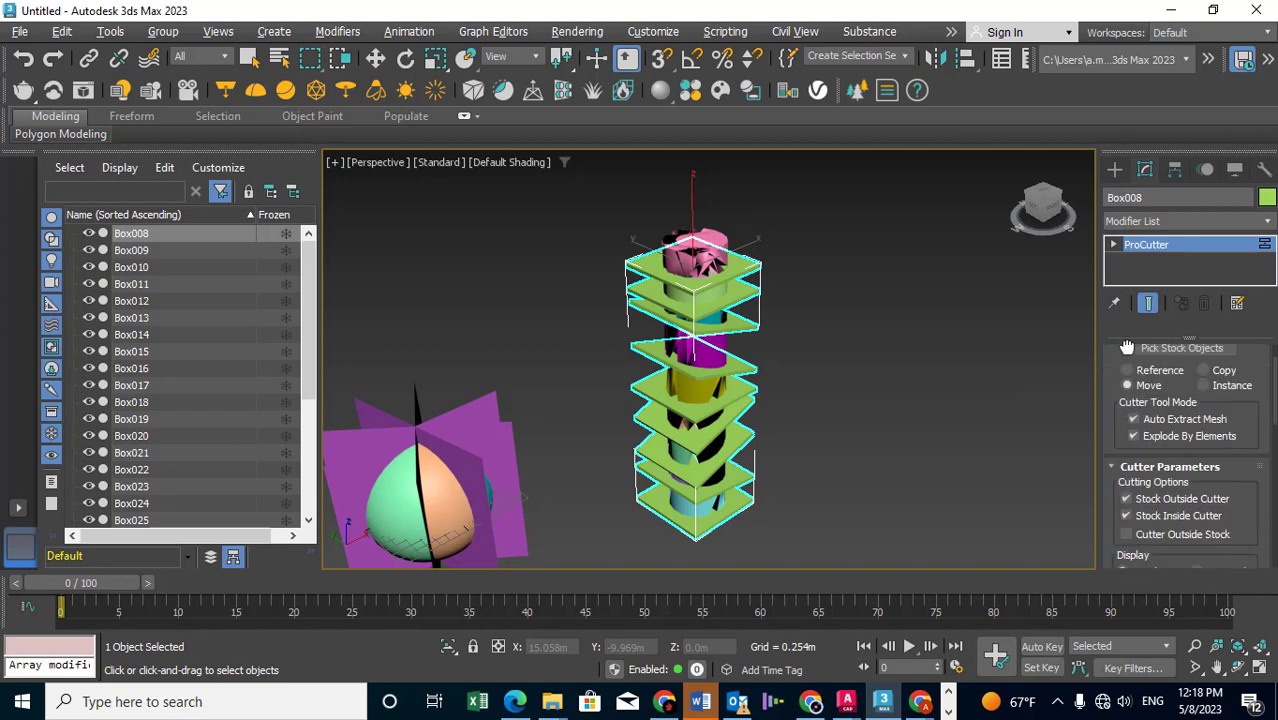
pyautogui.press('w')
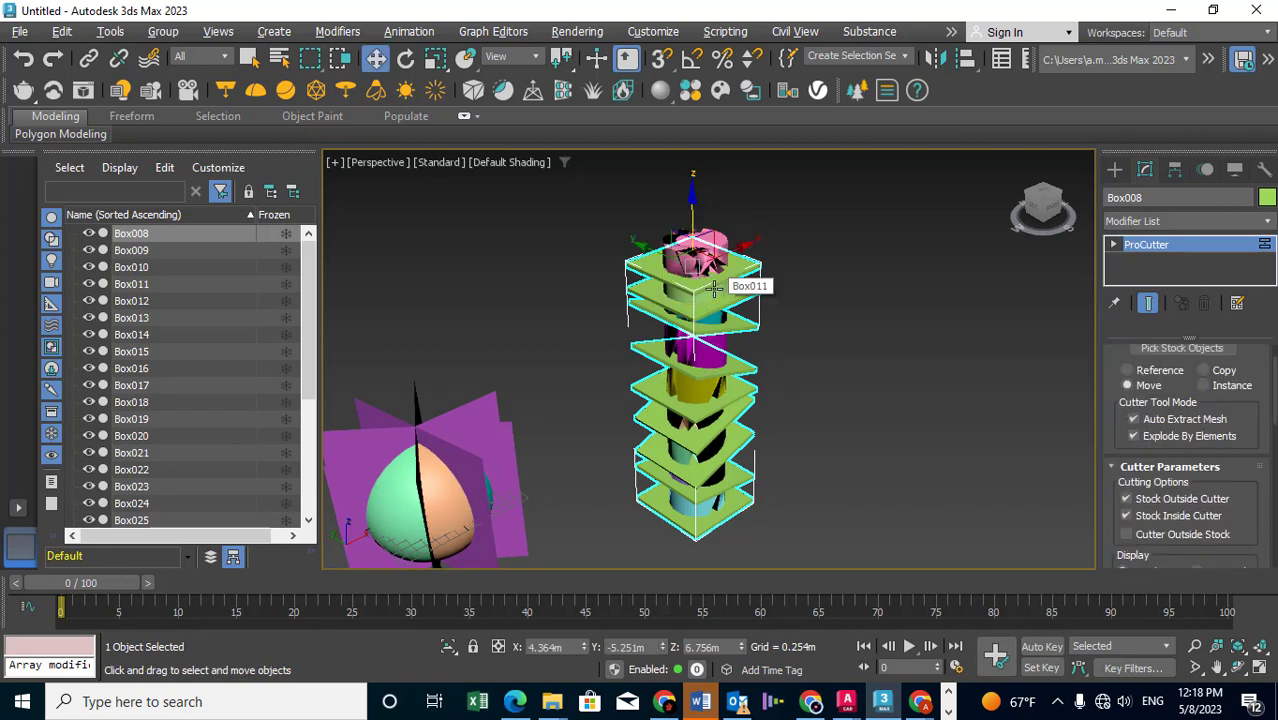
pyautogui.rightClick(773, 268)
pyautogui.click(788, 296)
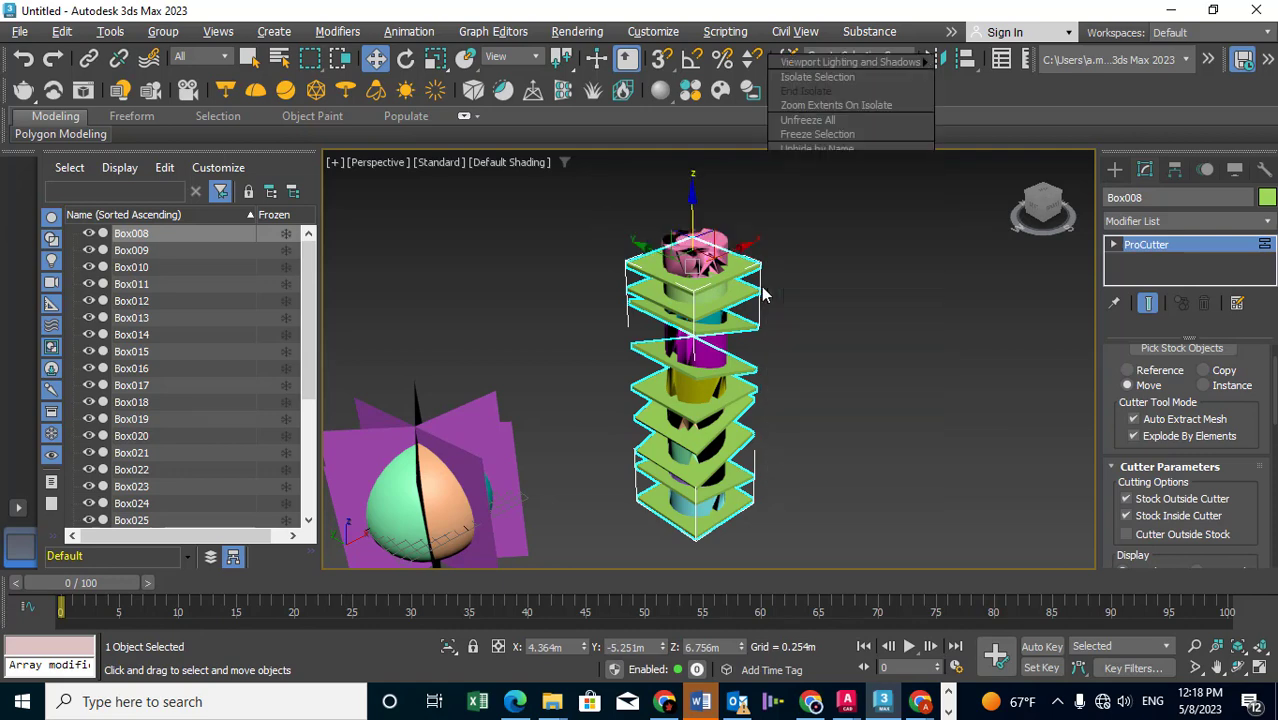
pyautogui.click(744, 246)
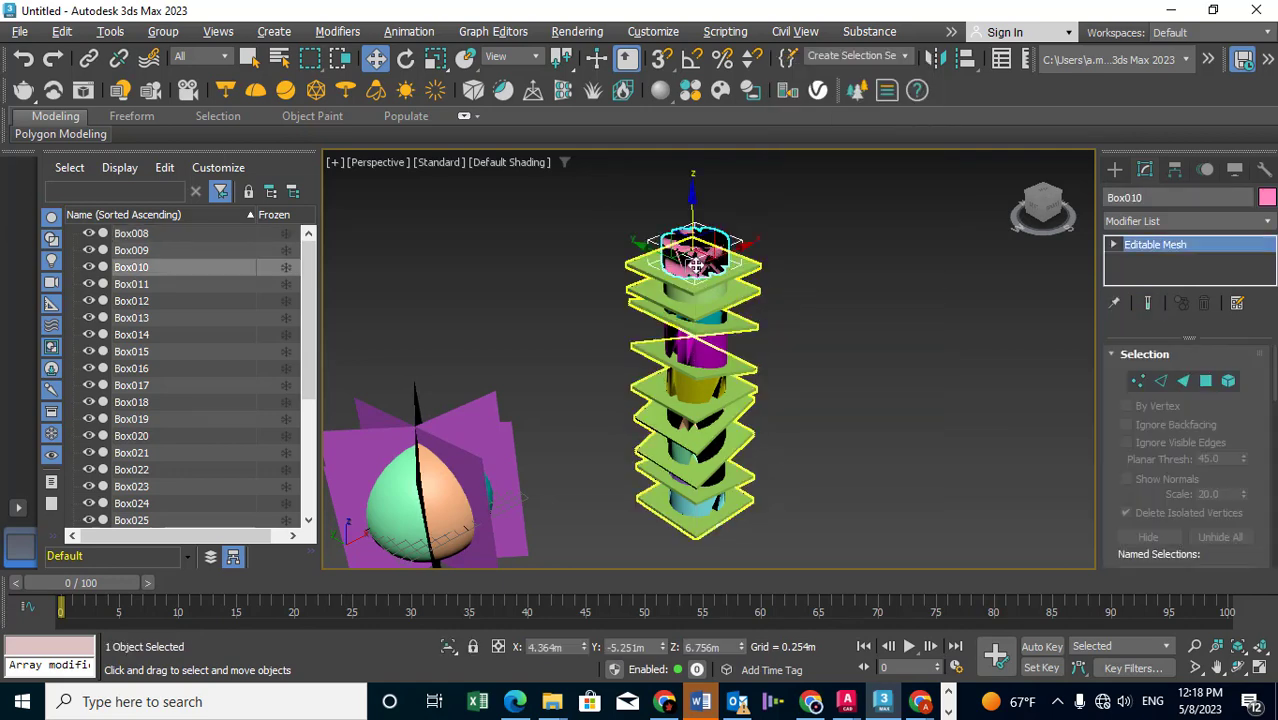
pyautogui.moveTo(744, 246); pyautogui.dragTo(791, 233)
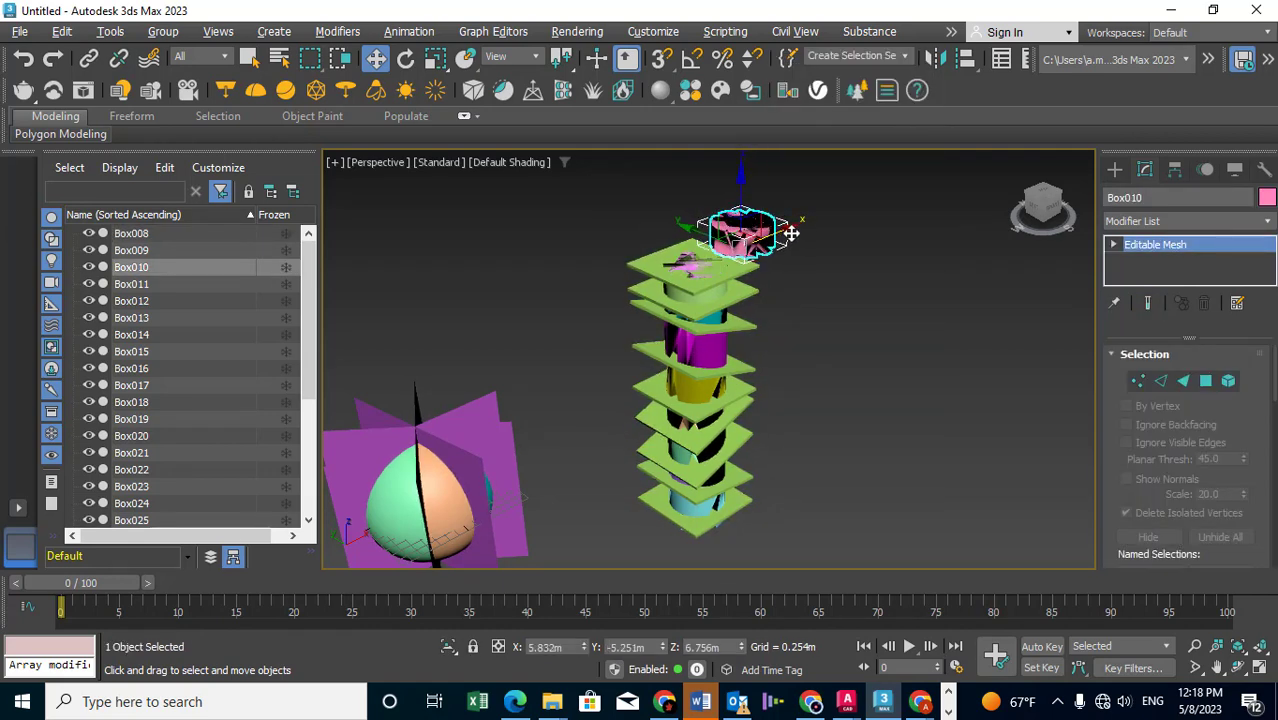
pyautogui.hotkey('ctrl', 'z')
pyautogui.click(638, 310)
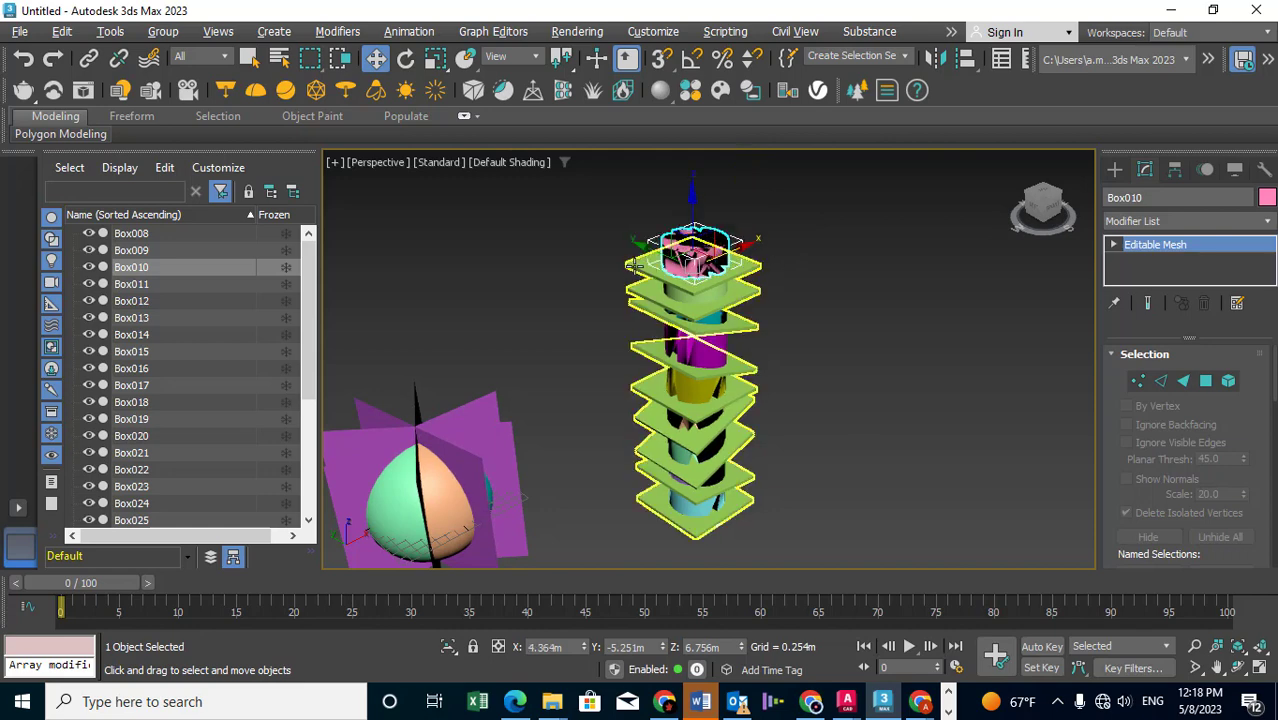
# Drag the green cutter plates to the right of the tube and clear the selection.
pyautogui.moveTo(733, 248); pyautogui.dragTo(875, 200)
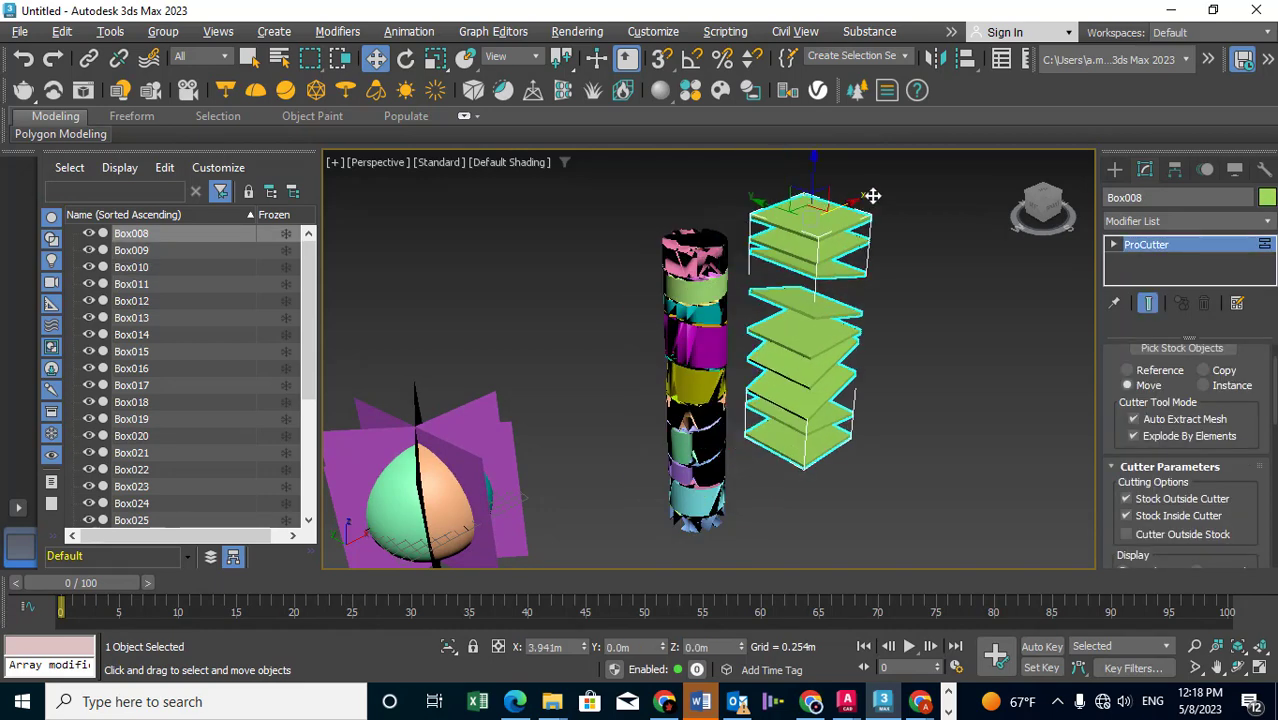
pyautogui.click(950, 398)
pyautogui.scroll(1, 730, 300)
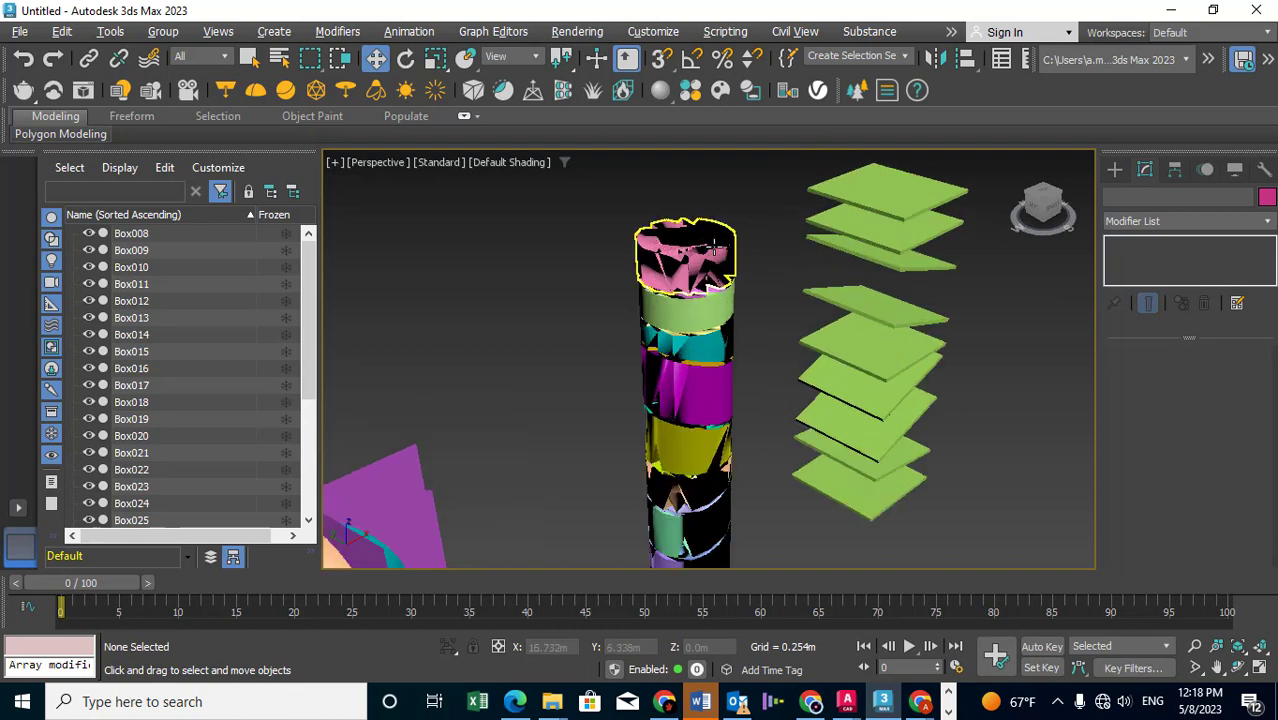
pyautogui.scroll(3, 708, 242)
pyautogui.scroll(-2, 660, 290)
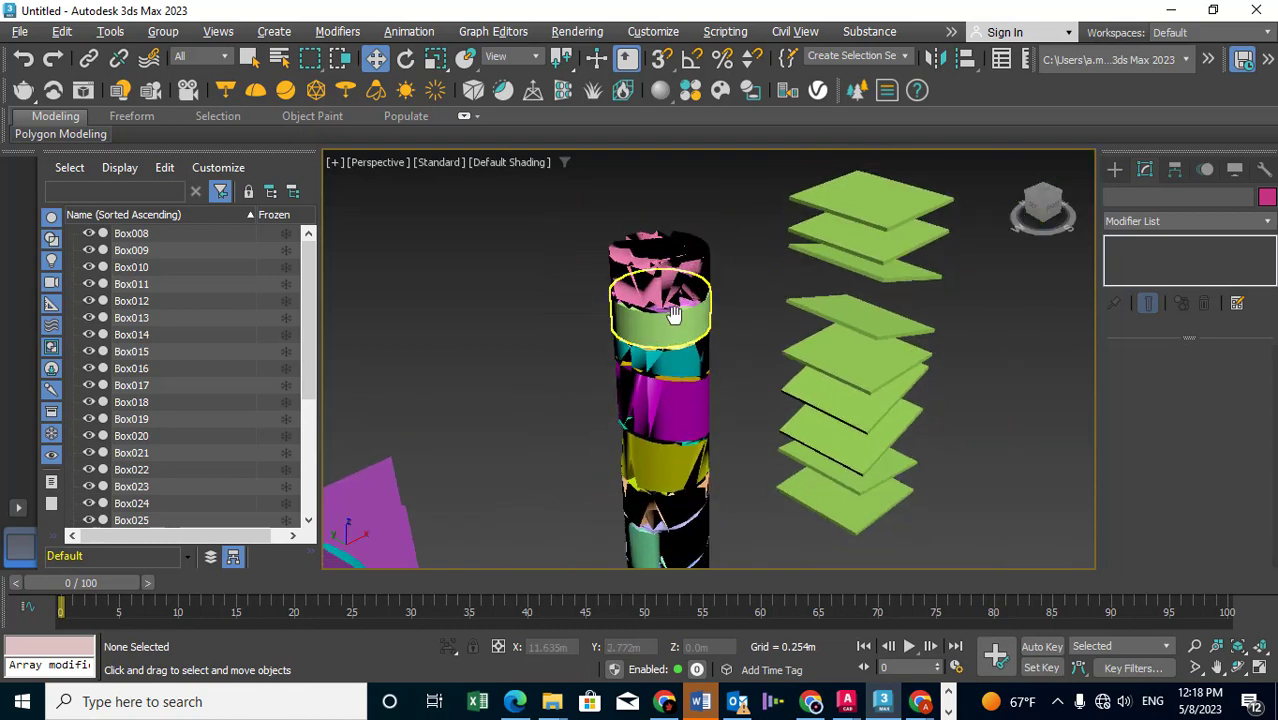
# Inspect the cut rings, then box-select all 19 tube pieces.
pyautogui.keyDown('alt'); pyautogui.moveTo(660, 290); pyautogui.dragTo(678, 297, button='middle'); pyautogui.keyUp('alt')
pyautogui.click(705, 226)
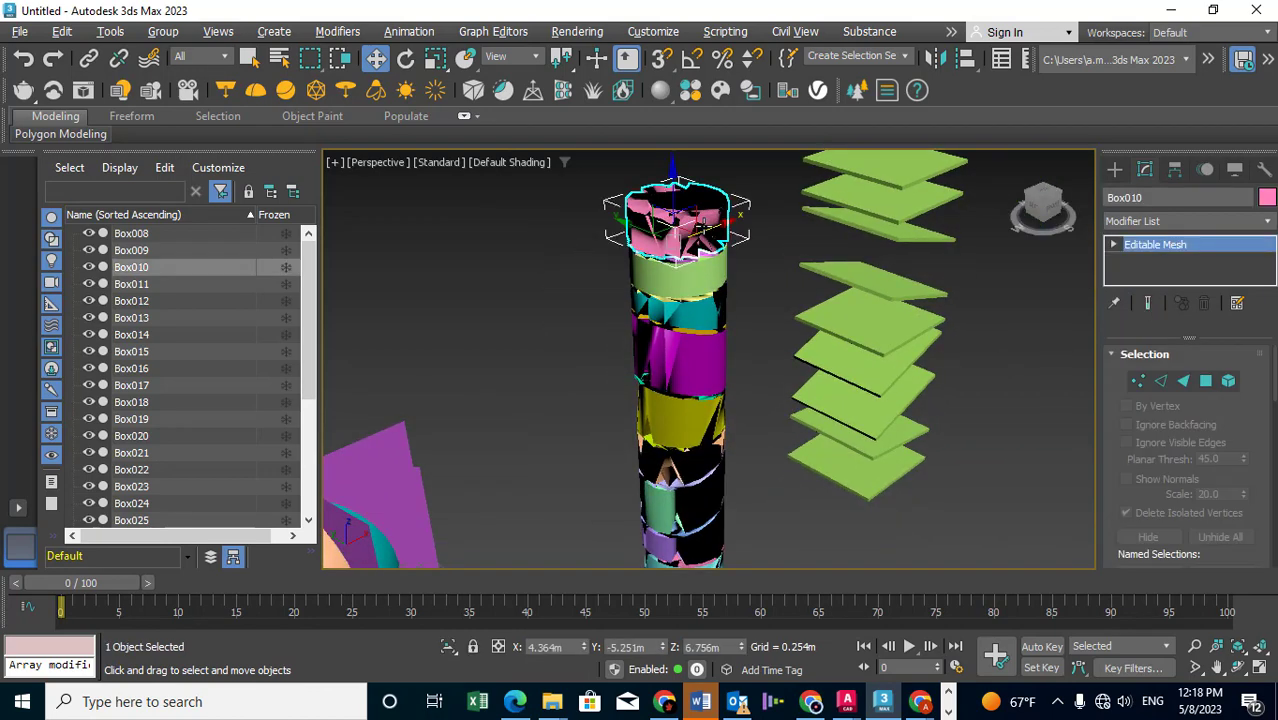
pyautogui.click(673, 362)
pyautogui.scroll(-5, 673, 358)
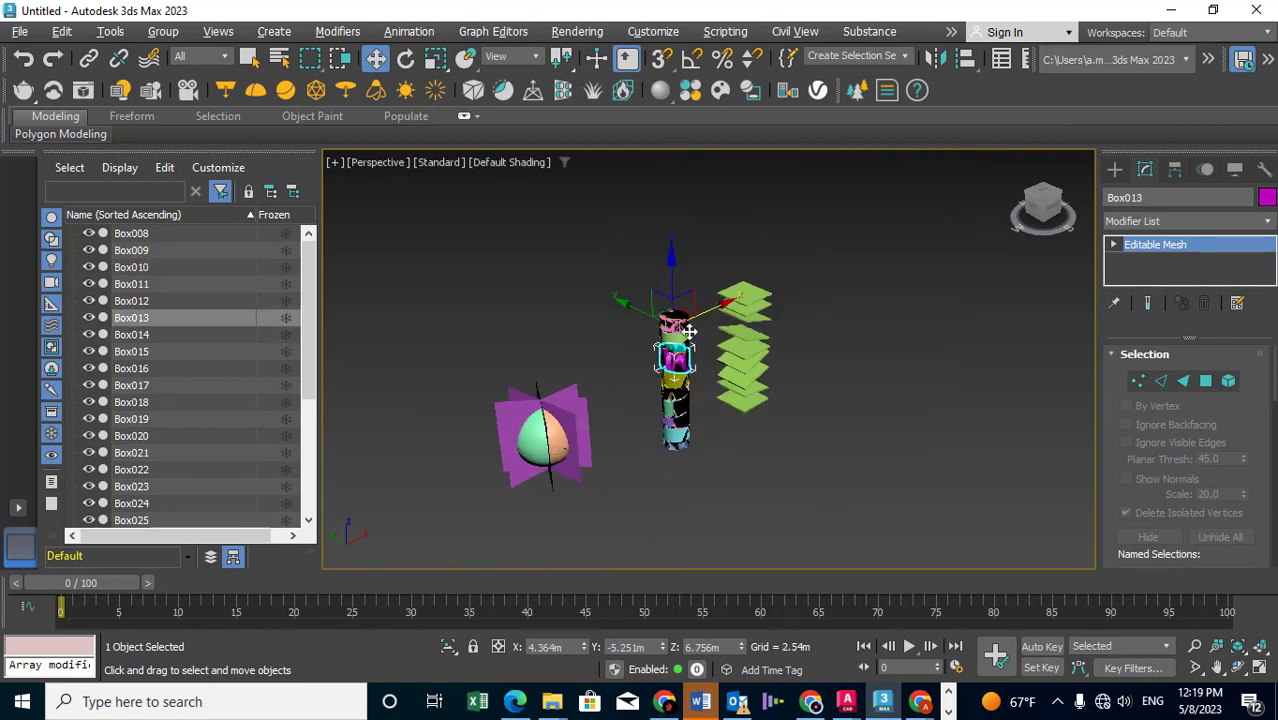
pyautogui.moveTo(696, 258); pyautogui.dragTo(656, 482)
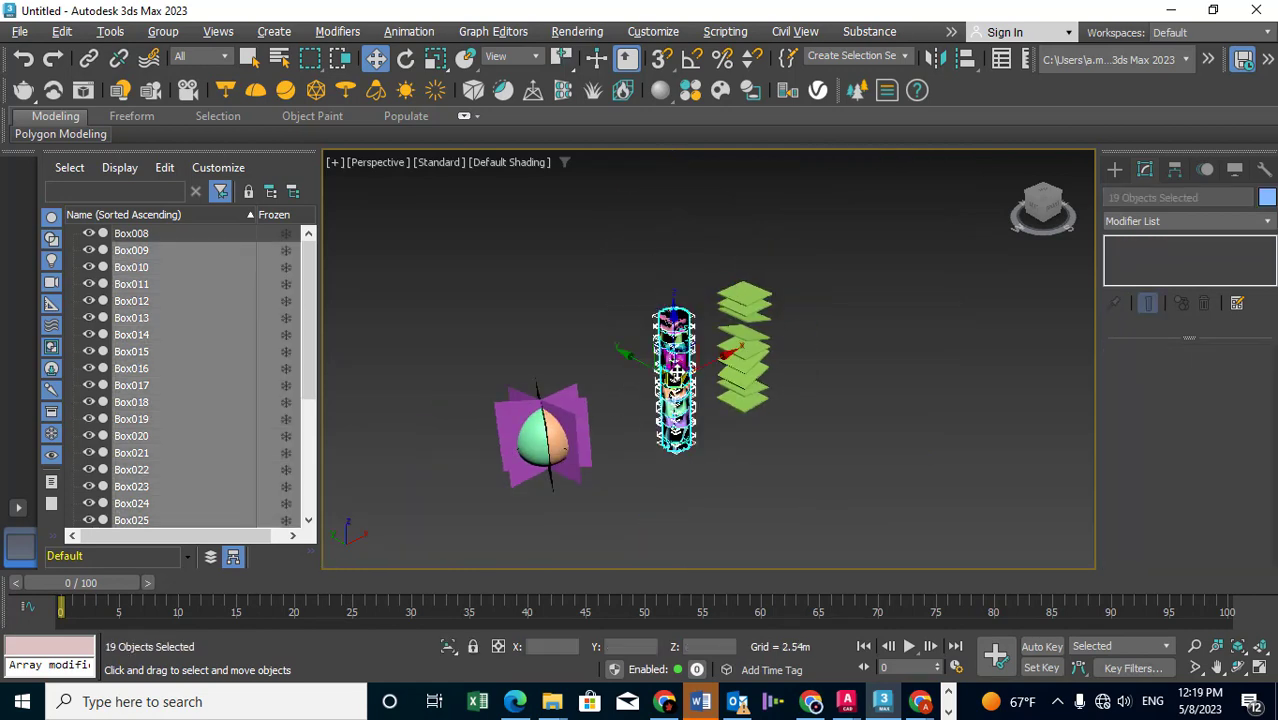
# Apply a Smooth modifier to the selected tube pieces using 'sm' in the Modifier List.
pyautogui.click(1150, 222)
pyautogui.write('sm')
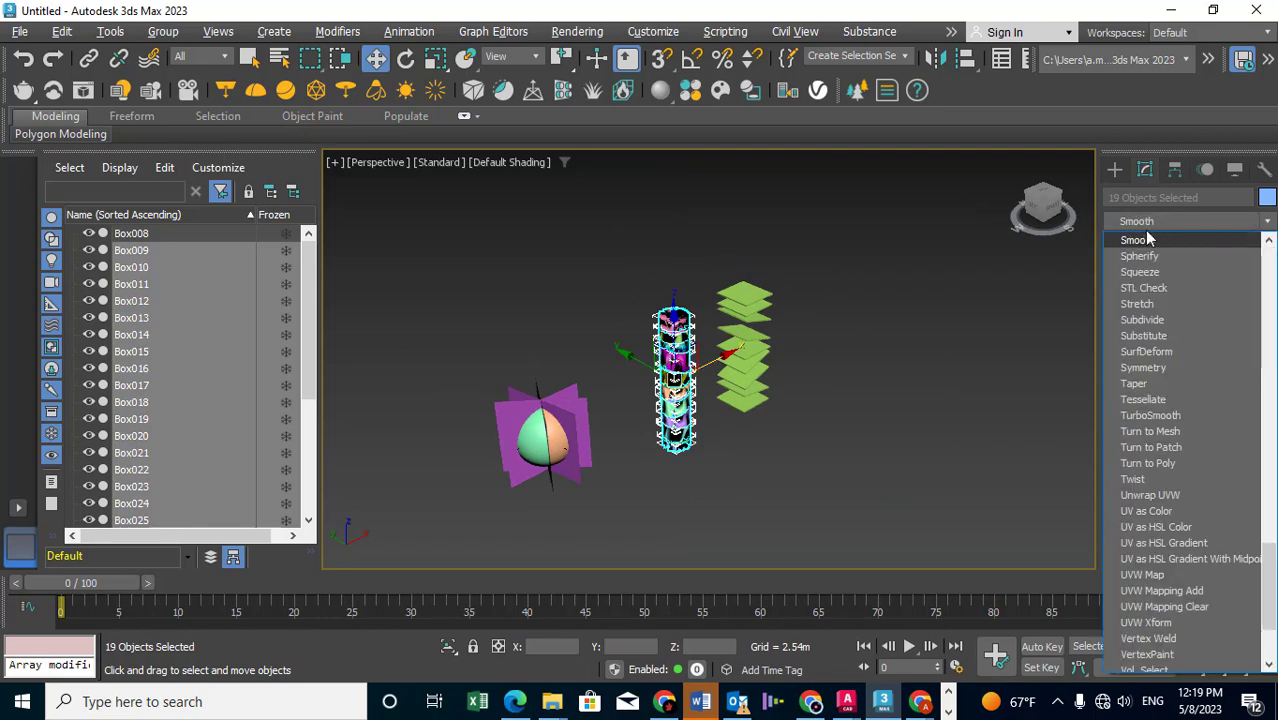
pyautogui.click(1138, 240)
# Zoom in on the column's pink top to check it, then reselect all 19 tube pieces.
pyautogui.click(937, 411)
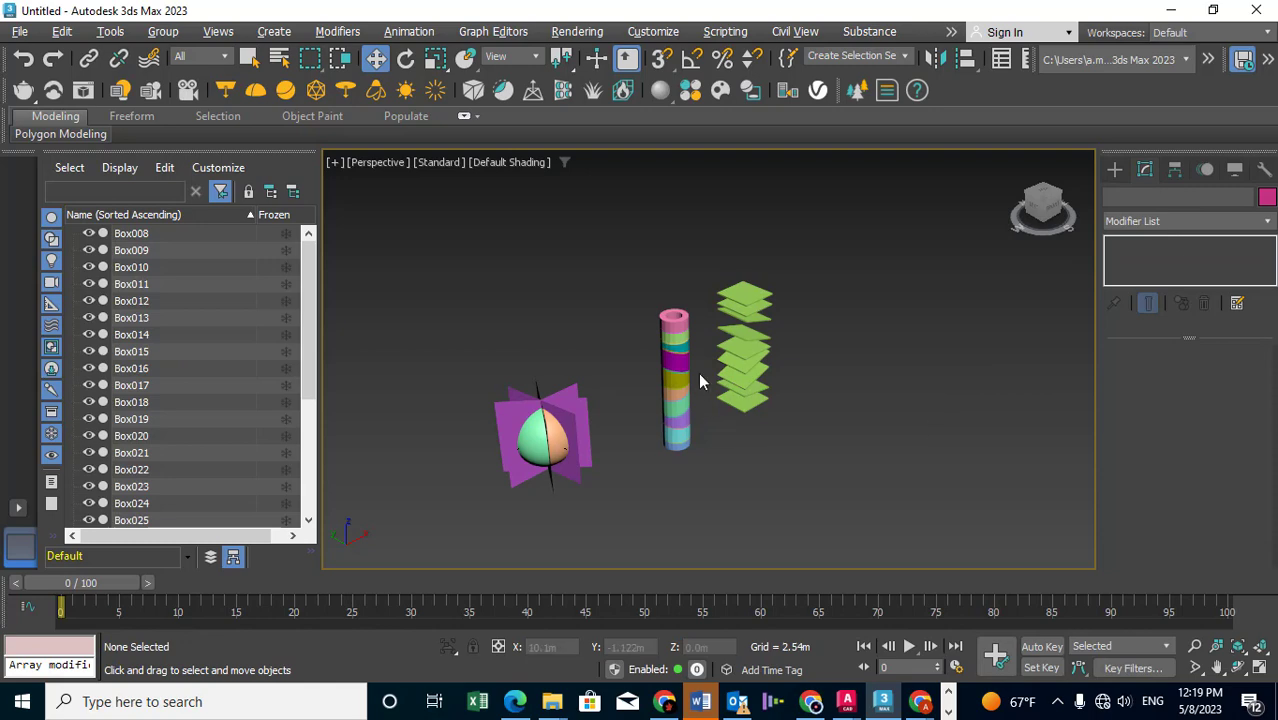
pyautogui.scroll(2, 698, 372)
pyautogui.scroll(3, 690, 362)
pyautogui.moveTo(690, 343); pyautogui.dragTo(750, 428, button='middle')
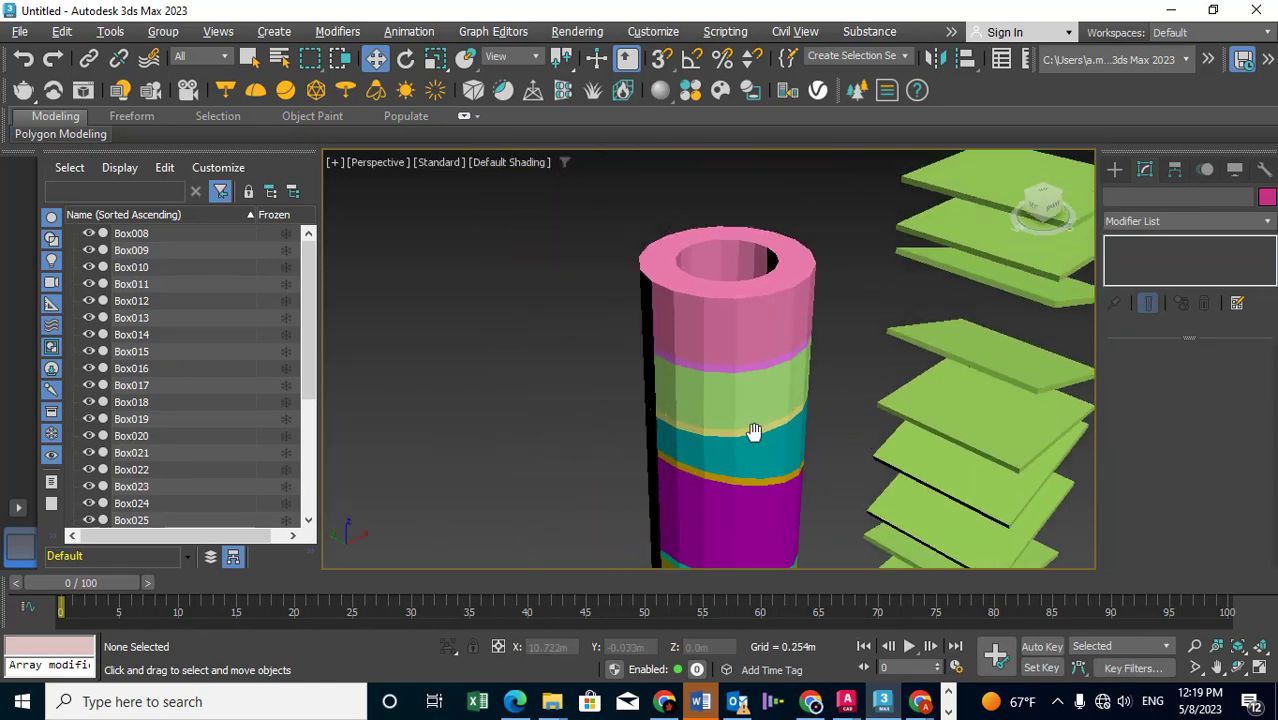
pyautogui.scroll(-2, 763, 328)
pyautogui.scroll(-2, 763, 328)
pyautogui.moveTo(775, 272); pyautogui.dragTo(710, 562)
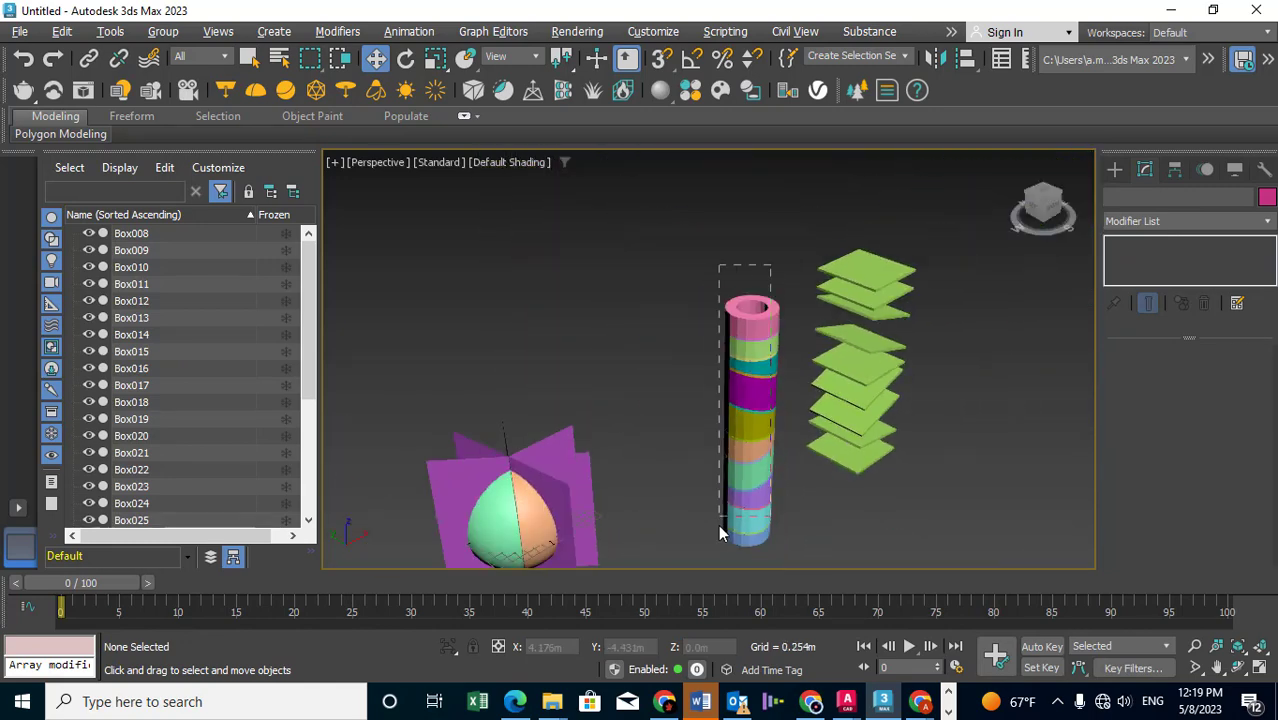